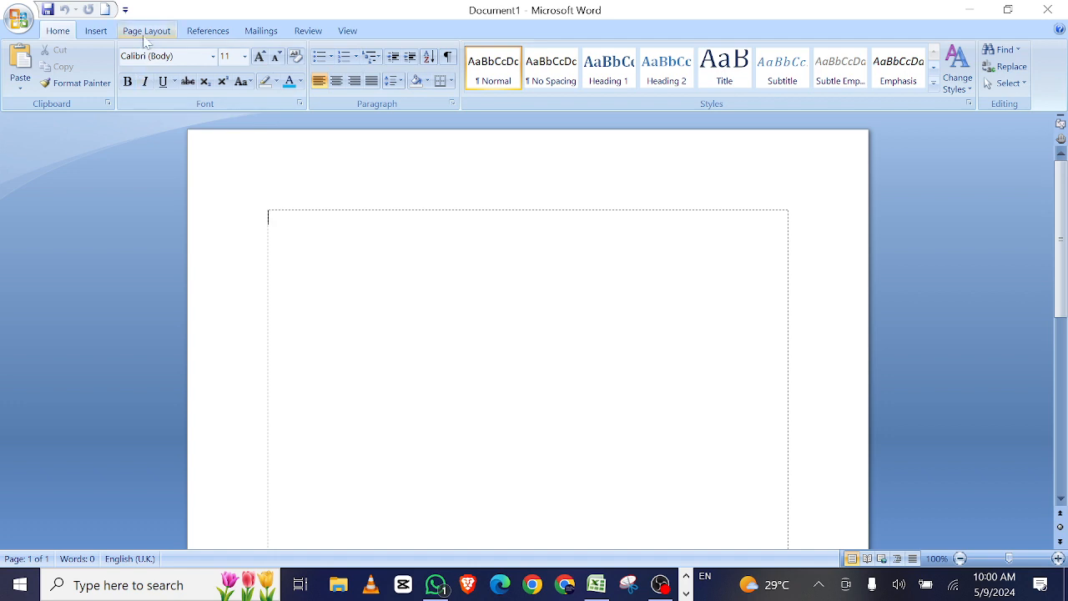
Add page numbers at the top of the page in the centred Plain Number 2 style and return to the document body
left_click(146, 31)
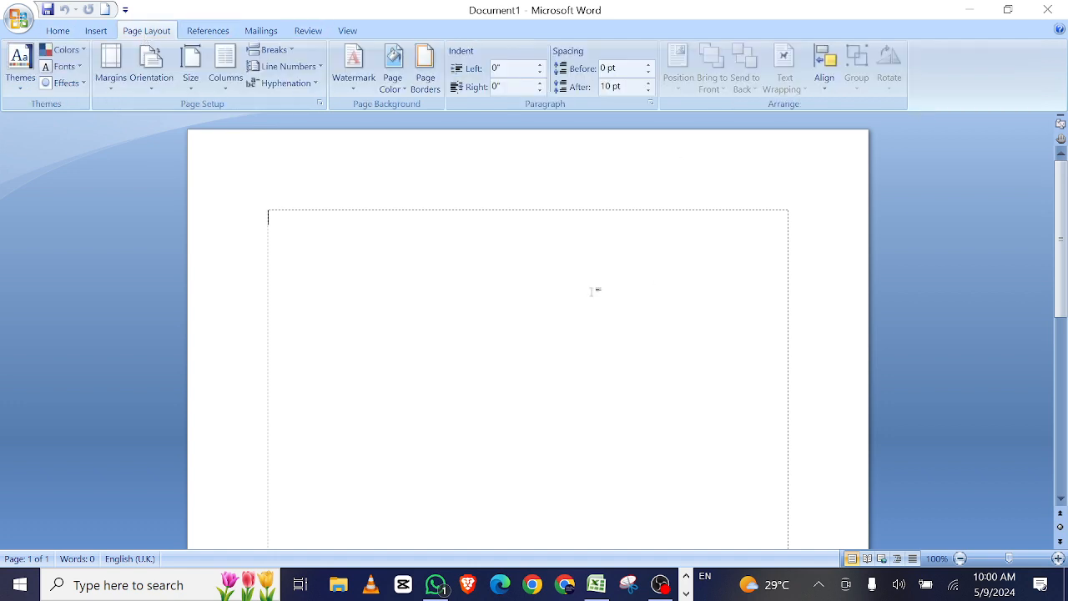
left_click(95, 31)
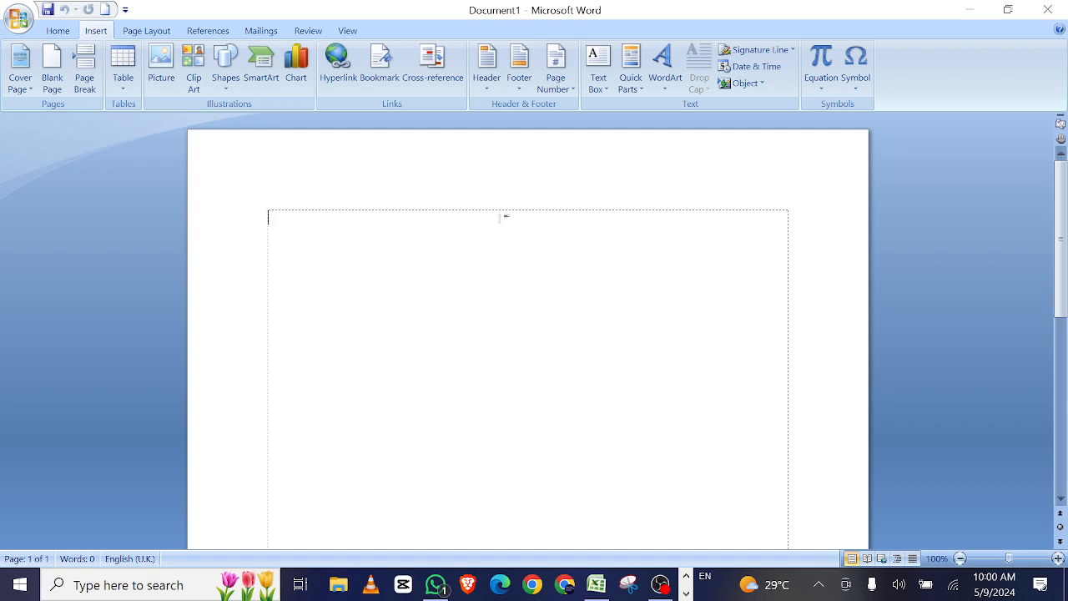
scroll(687, 239, "down", 2)
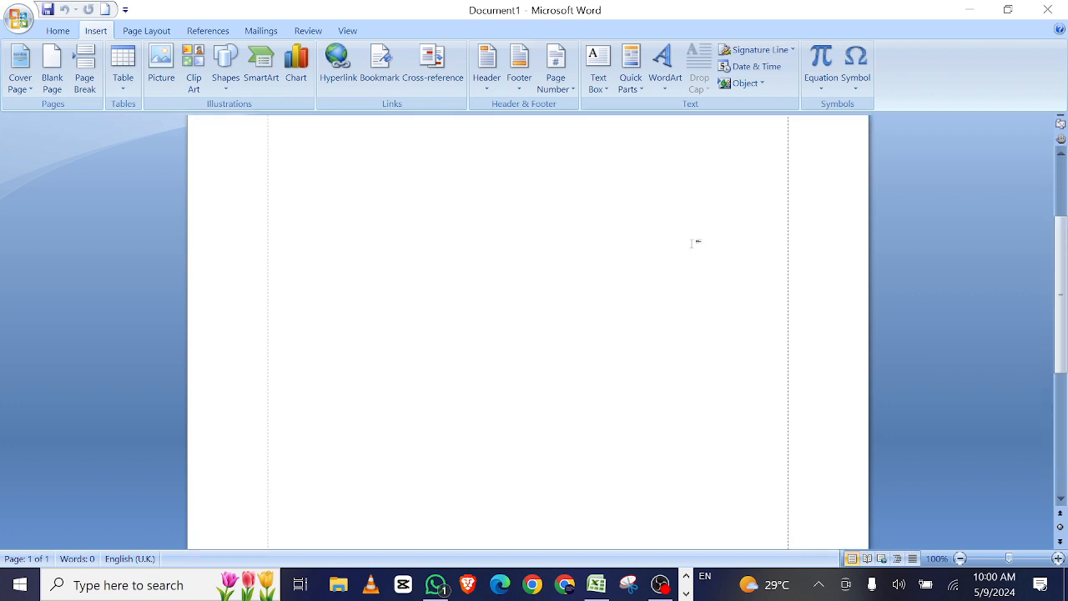
scroll(696, 241, "up", 2)
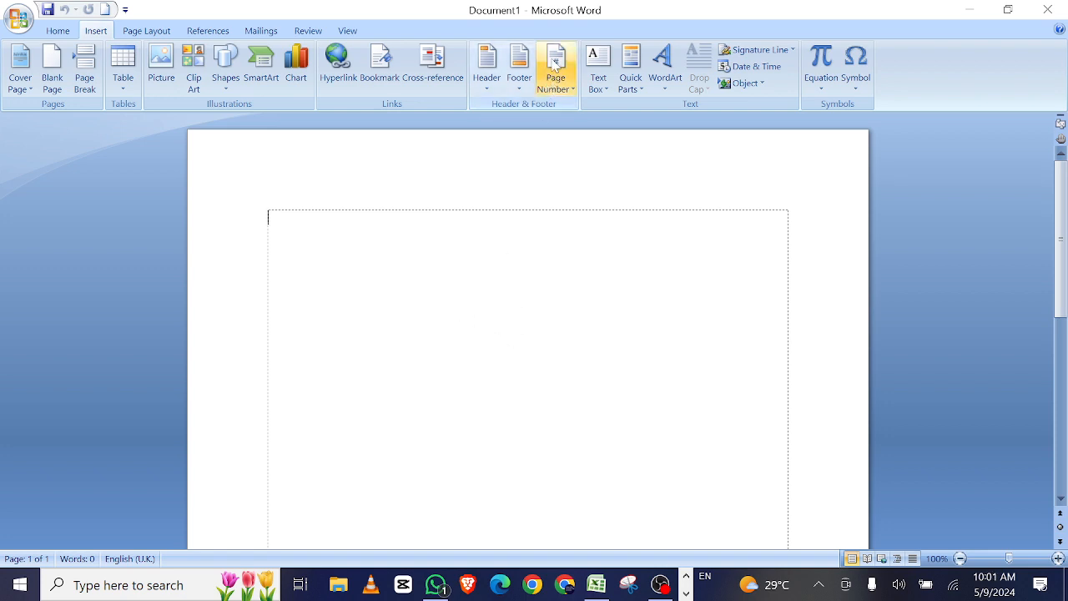
left_click(555, 87)
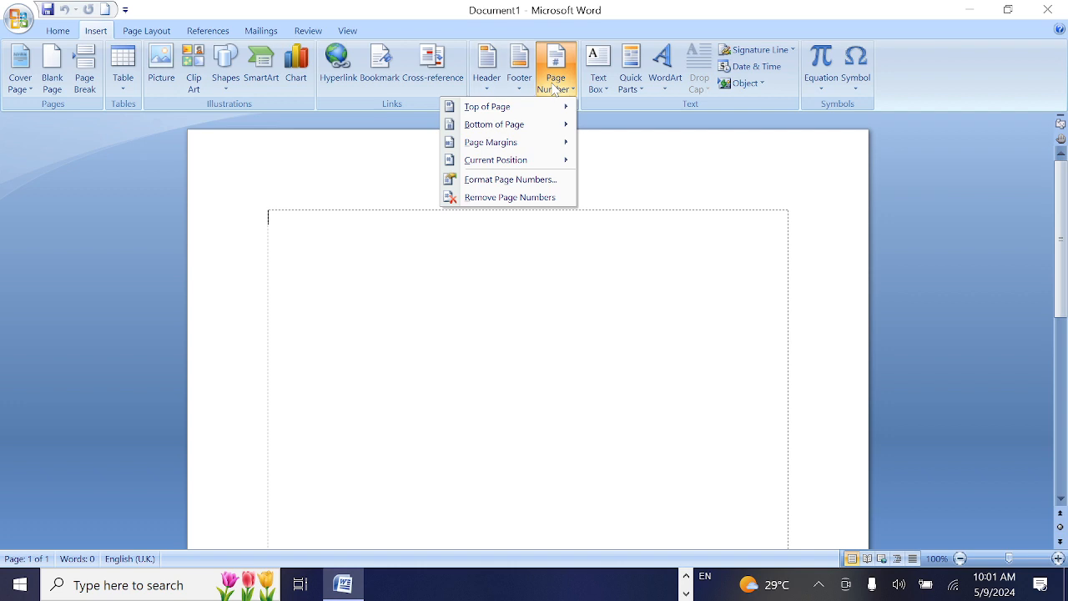
mouse_move(522, 111)
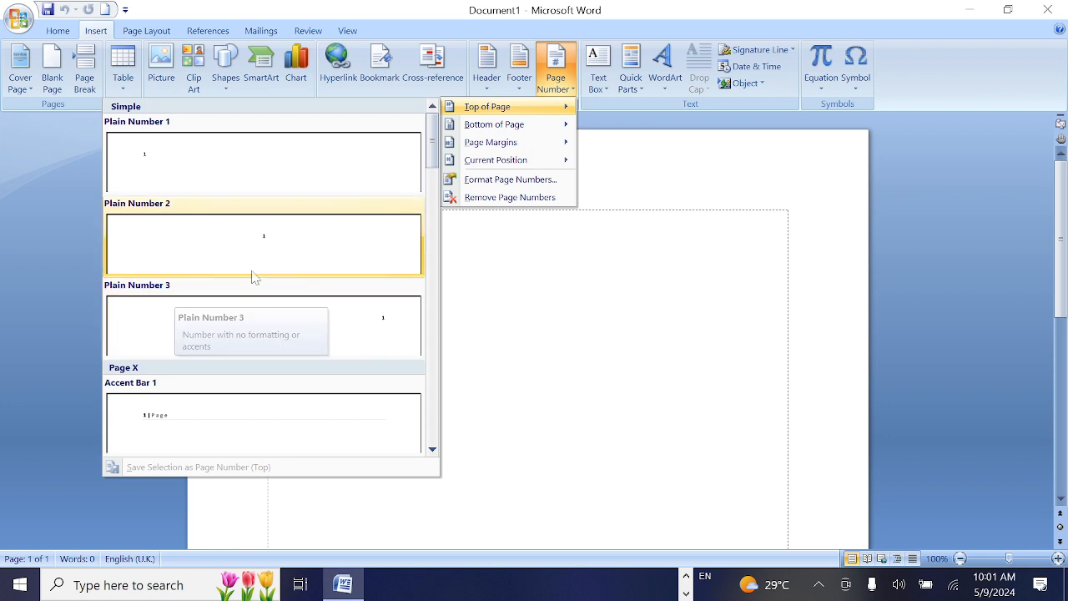
left_click(294, 265)
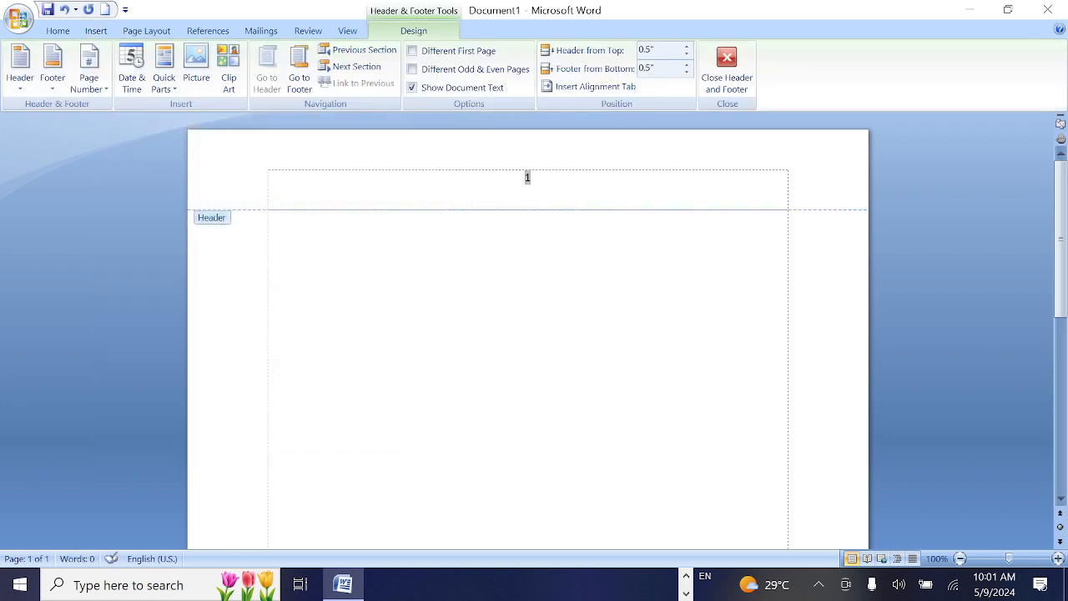
double_click(547, 288)
Add empty paragraphs to the document body until it extends to five pages
scroll(656, 303, "down", 10)
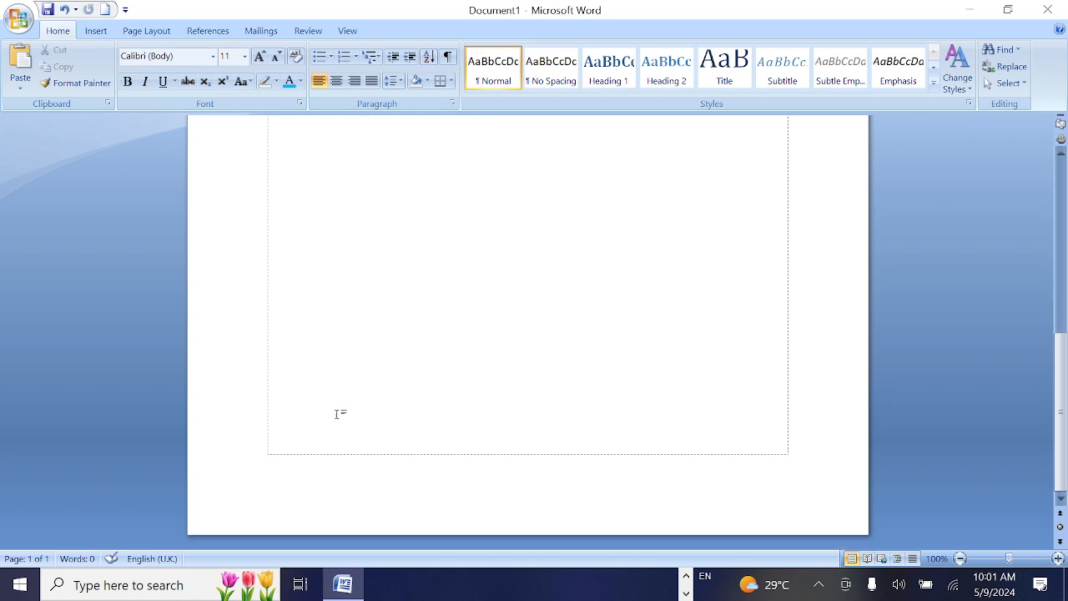
key("Return")
key("Return")
key("Return")
key("Return")
key("Return")
key("Return")
key("Return")
key("Return")
key("Return")
key("Return")
key("Return")
key("Return")
key("Return")
key("Return")
key("Return")
key("Return")
key("Return")
key("Return")
key("Return")
key("Return")
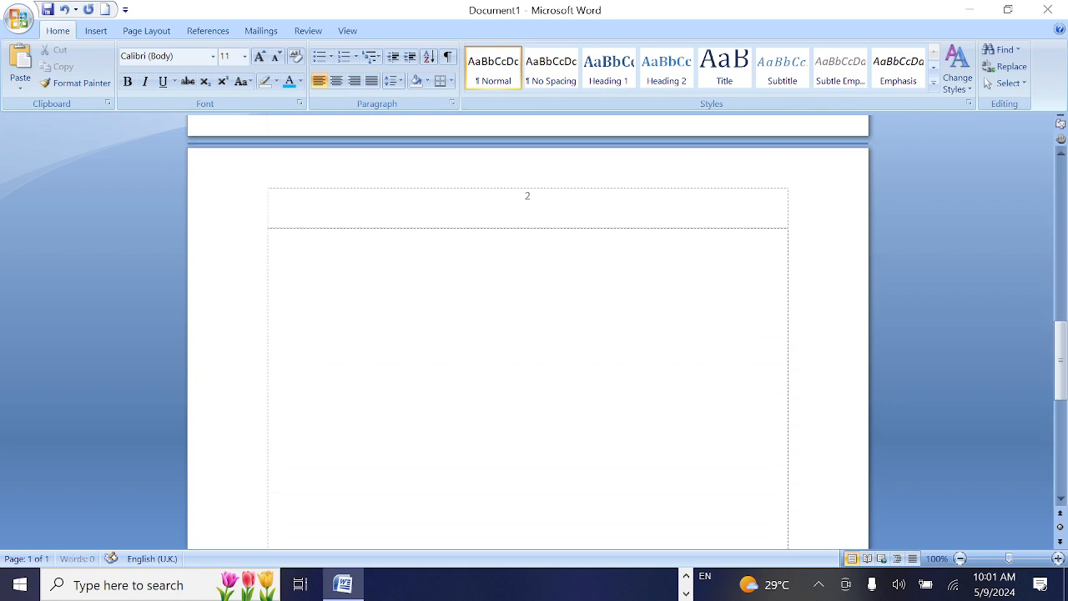
key("Return")
key("Return")
key("Return")
key("Return")
key("Return")
key("Return")
key("Return")
key("Return")
key("Return")
key("Return")
key("Return")
key("Return")
key("Return")
key("Return")
key("Return")
key("Return")
key("Return")
key("Return")
key("Return")
key("Return")
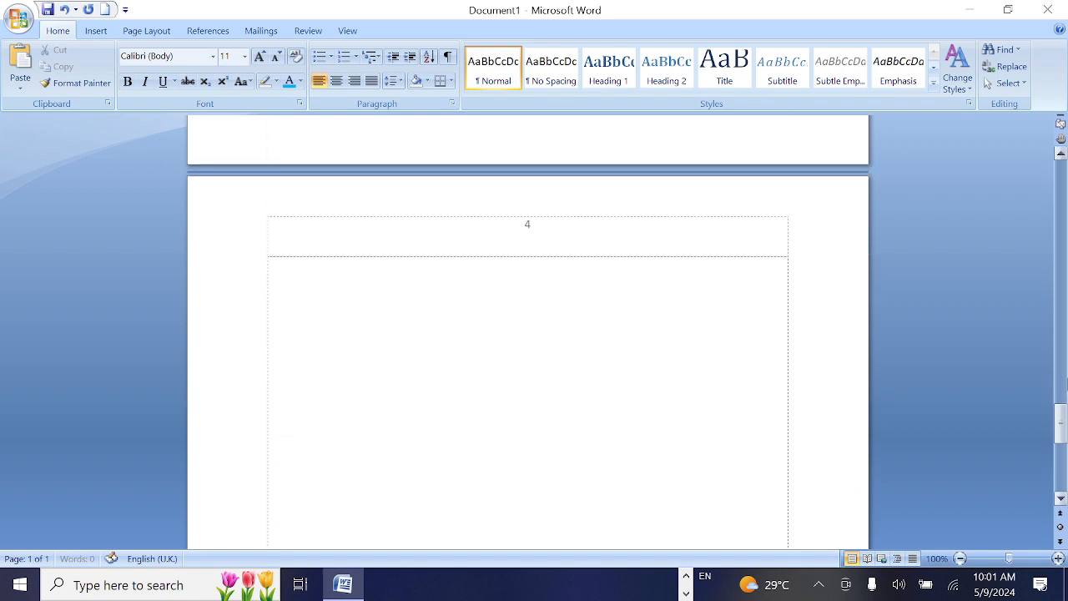
key("Return")
key("Return")
key("Return")
key("Return")
key("Return")
key("Return")
key("Return")
key("Return")
key("Return")
key("Return")
key("Return")
key("Return")
key("Return")
key("Return")
key("Return")
key("Return")
key("Return")
key("Return")
key("Return")
key("Return")
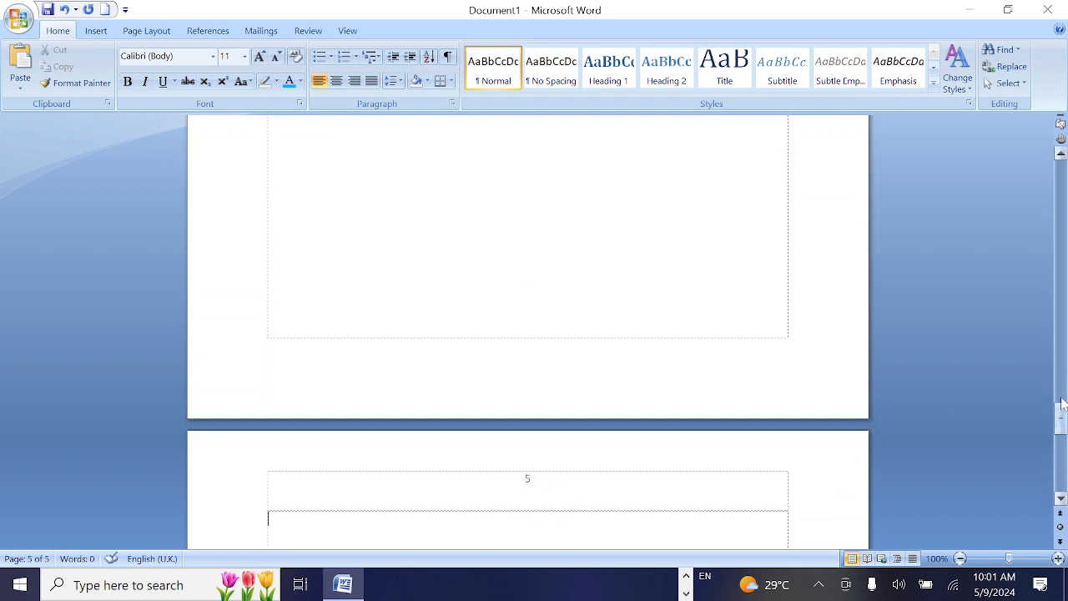
Add page numbers at the bottom of the page in the right-aligned Plain Number 3 style and return to the document body
left_click_drag(1062, 431, 1062, 179)
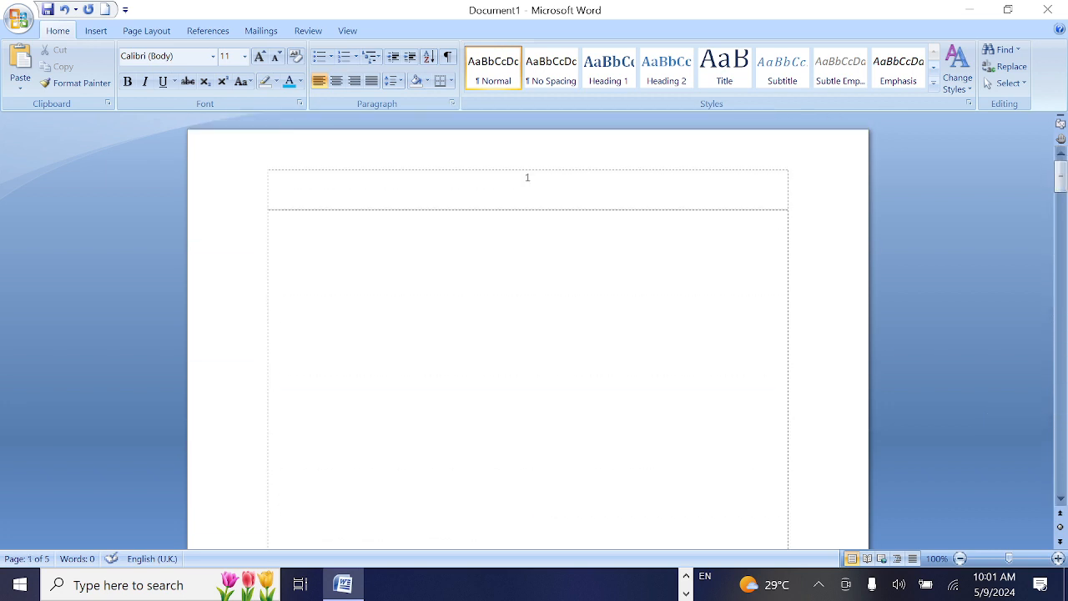
left_click(96, 30)
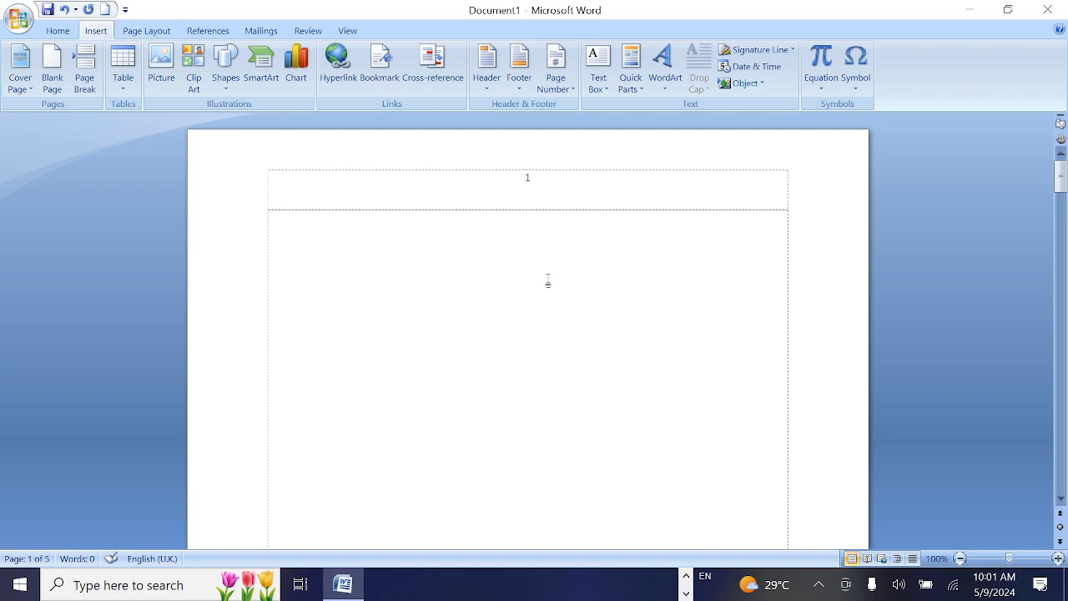
left_click(556, 67)
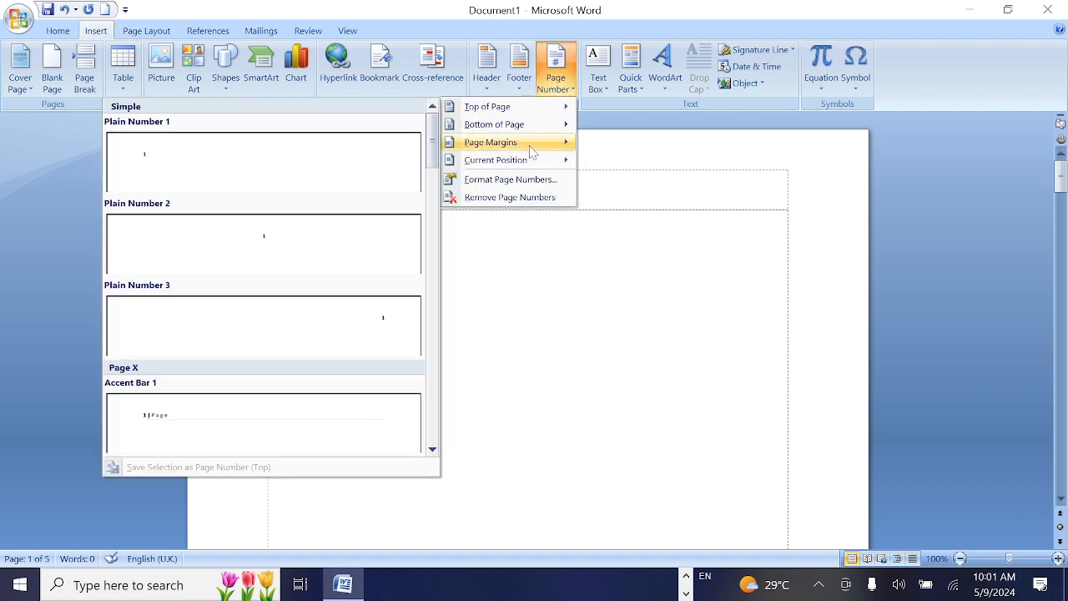
mouse_move(535, 134)
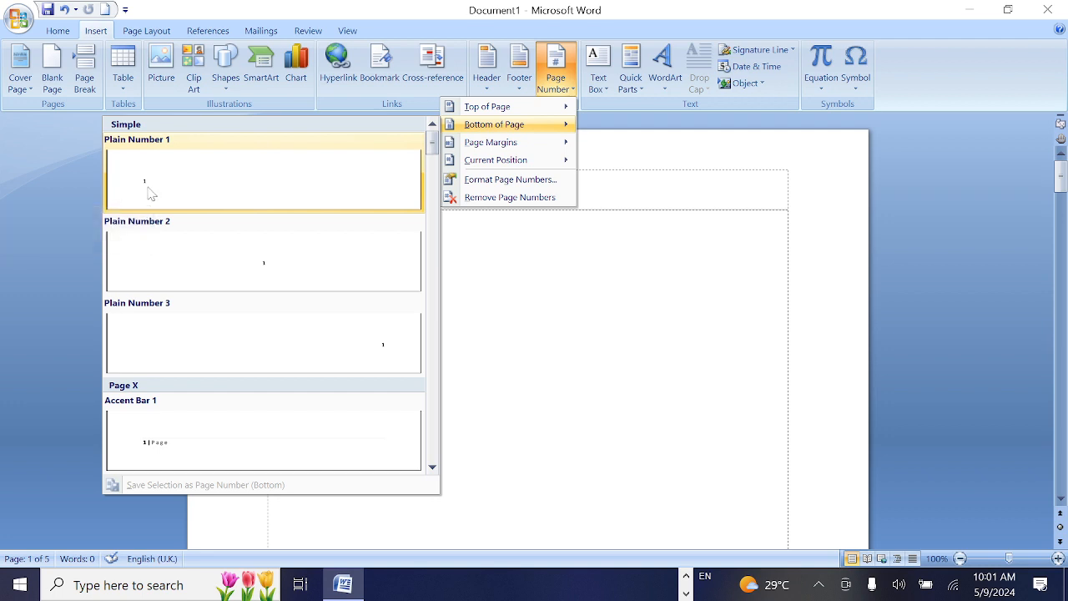
left_click(393, 362)
double_click(706, 382)
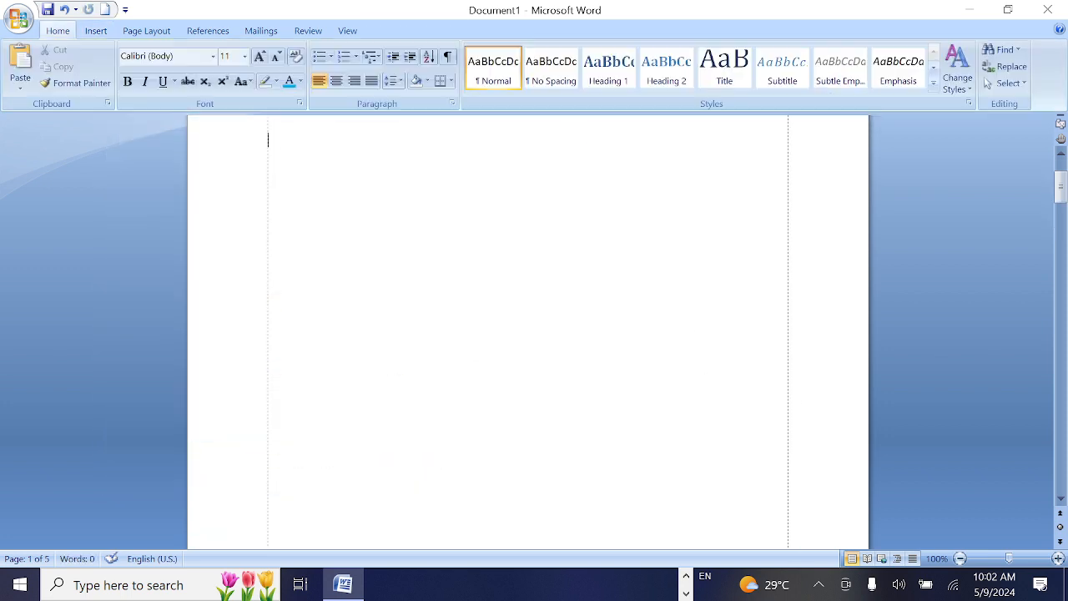
Examine the header and footer page numbers on the first few pages of the document
scroll(804, 448, "down", 10)
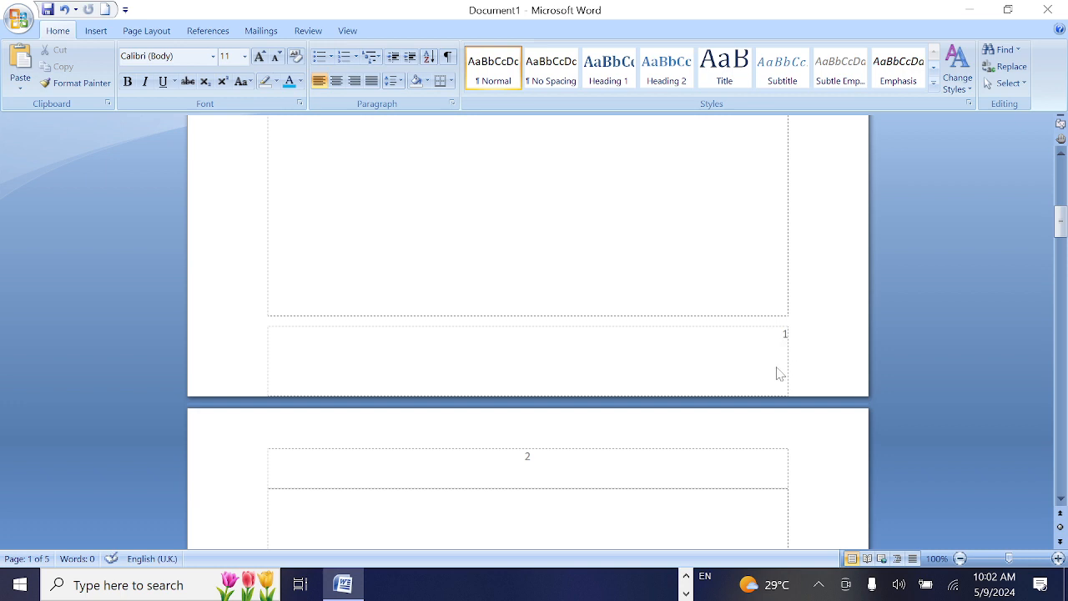
scroll(784, 335, "up", 10)
scroll(785, 334, "down", 15)
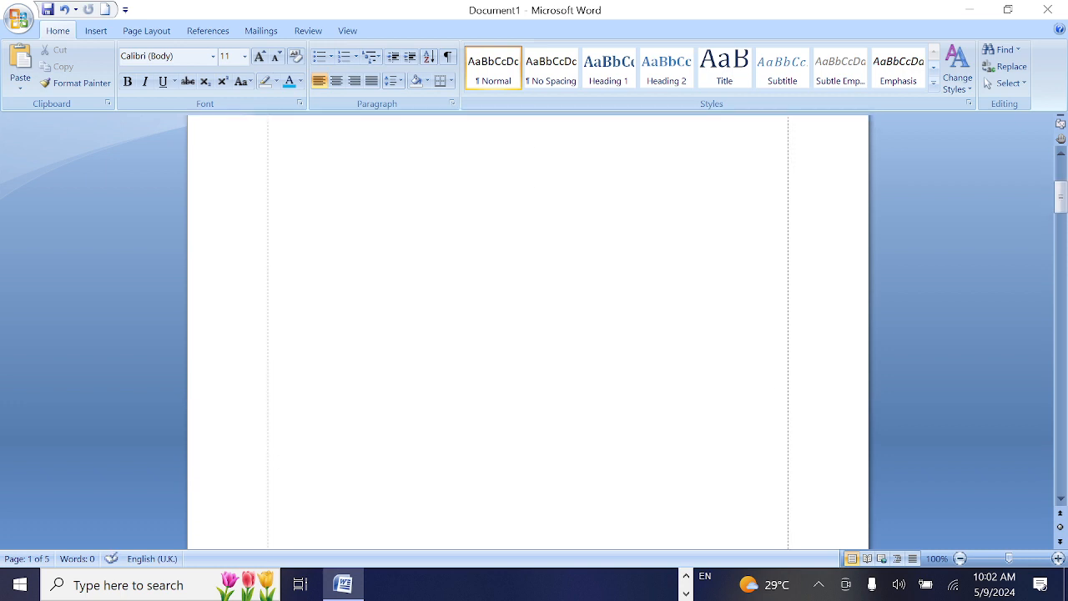
scroll(788, 281, "down", 8)
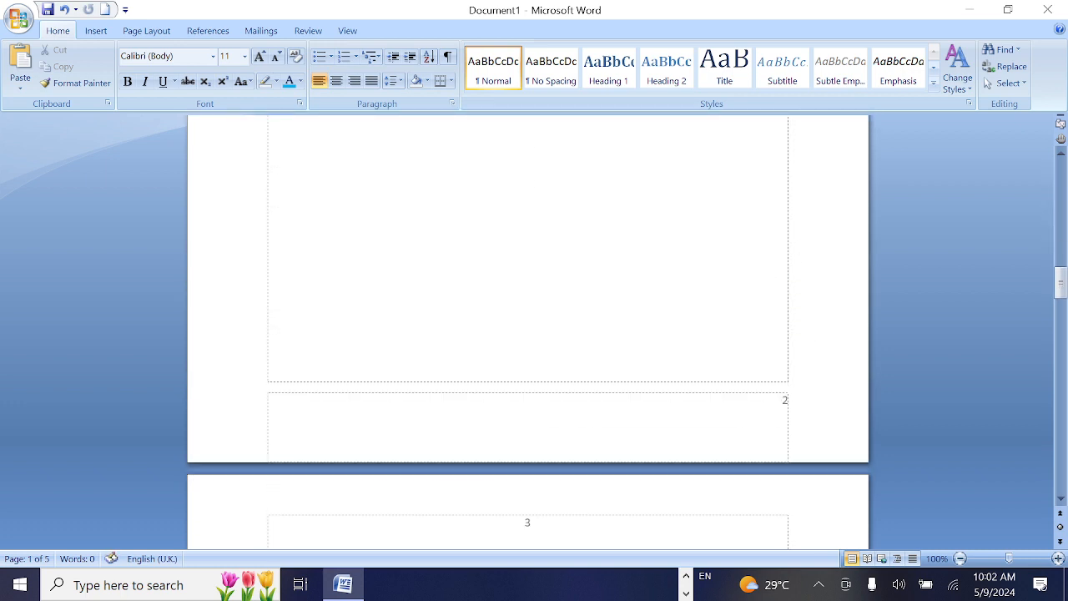
scroll(788, 281, "up", 5)
scroll(788, 281, "down", 4)
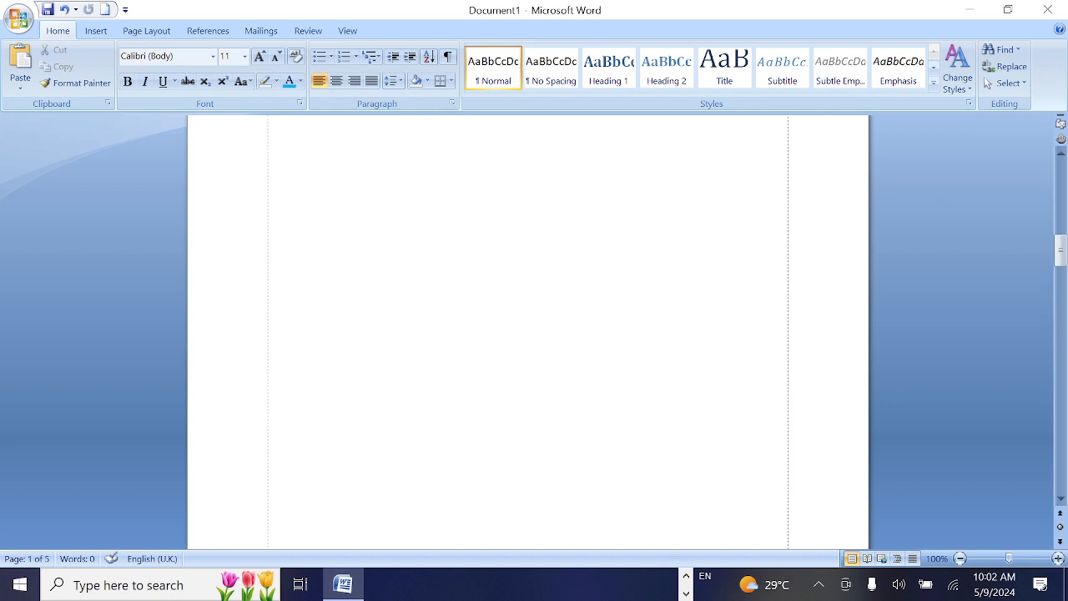
scroll(785, 272, "up", 20)
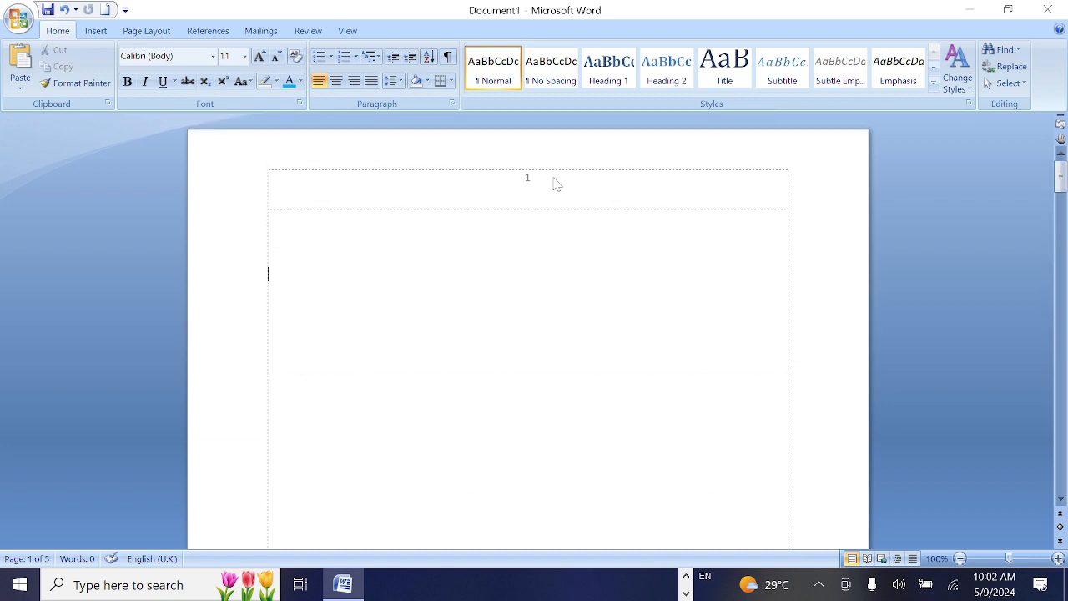
scroll(463, 274, "down", 20)
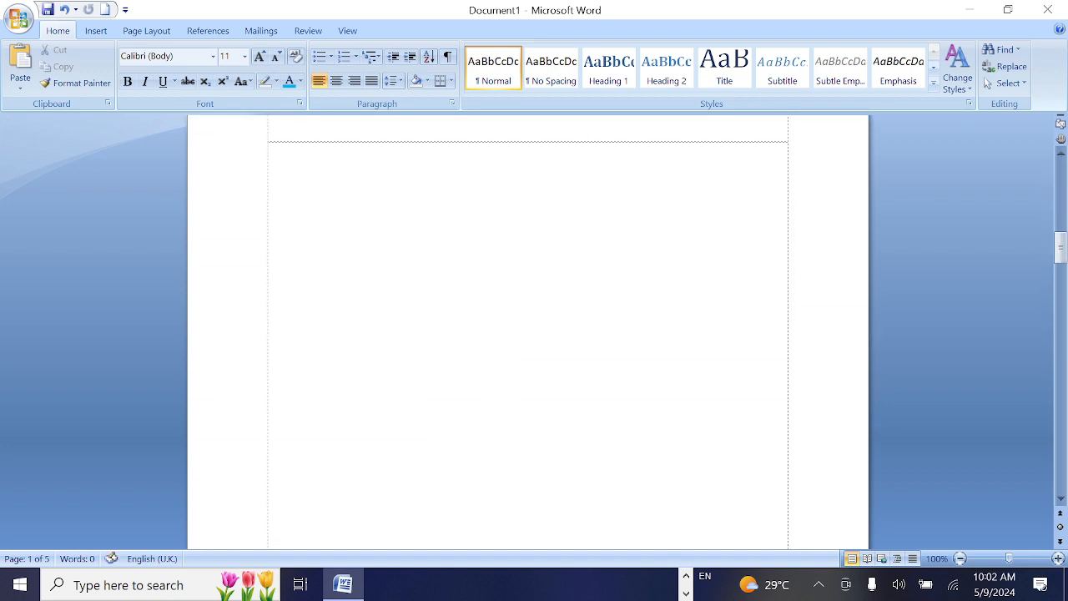
scroll(746, 343, "down", 5)
scroll(749, 325, "up", 3)
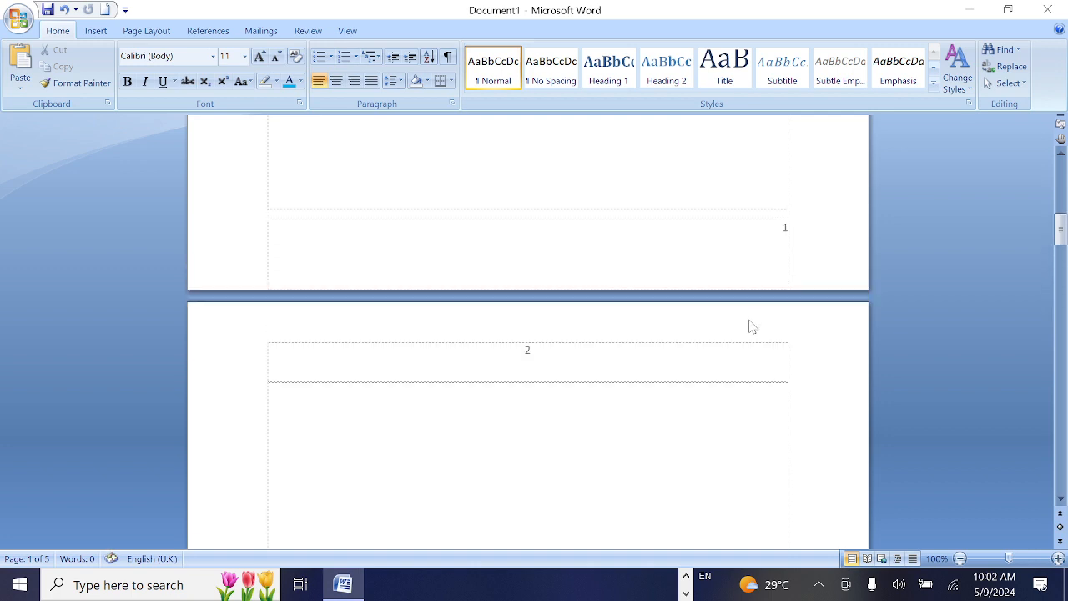
scroll(749, 324, "down", 3)
scroll(528, 333, "up", 4)
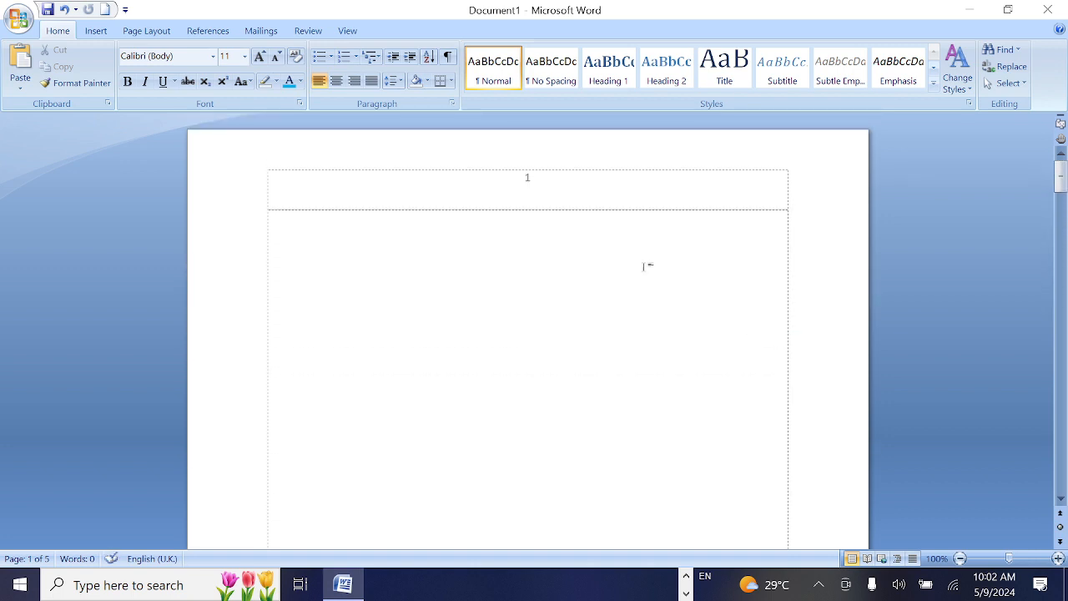
scroll(644, 267, "down", 5)
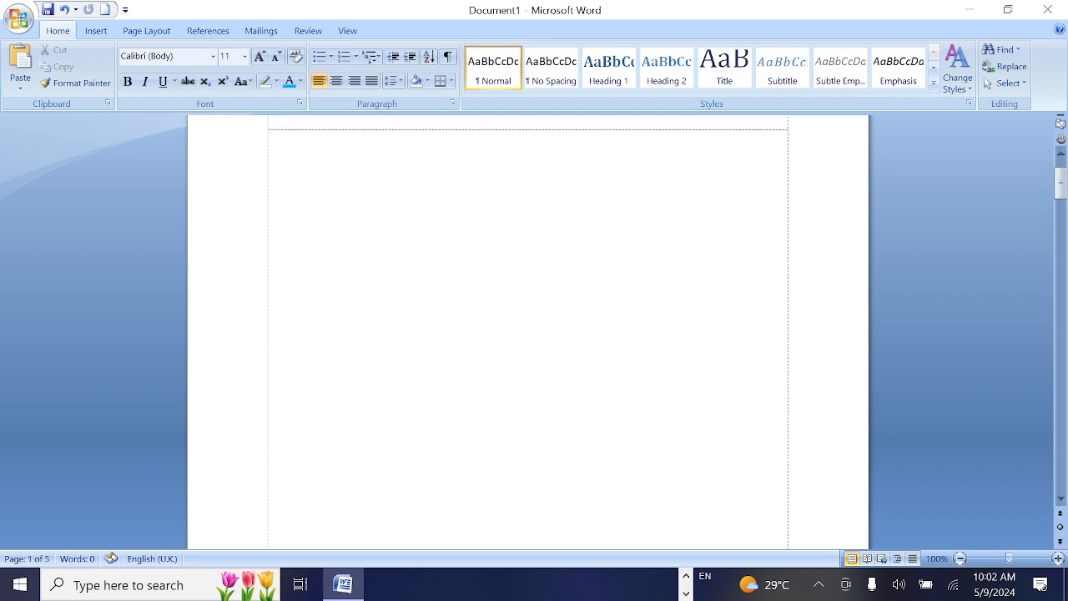
scroll(528, 174, "up", 2)
Delete the centred page number from the first page's header and return to the document body
left_click(94, 31)
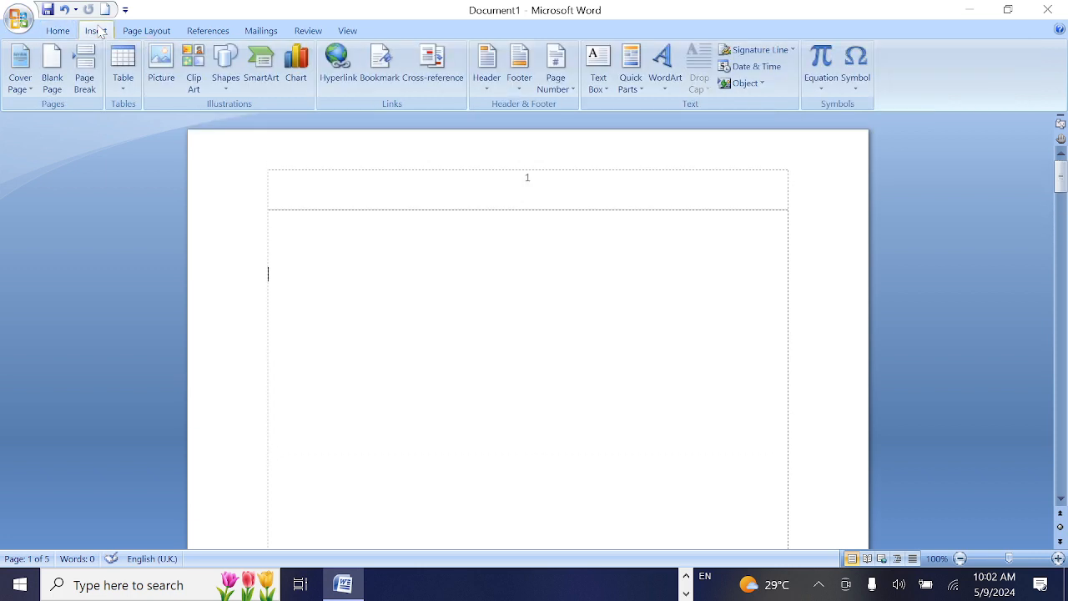
double_click(533, 190)
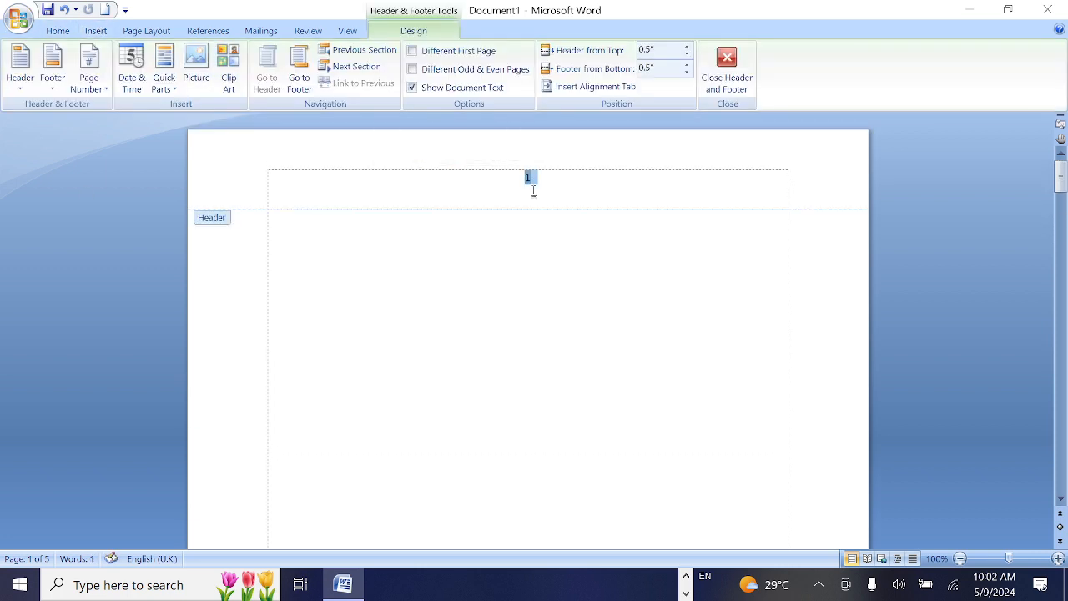
key("Delete")
double_click(375, 287)
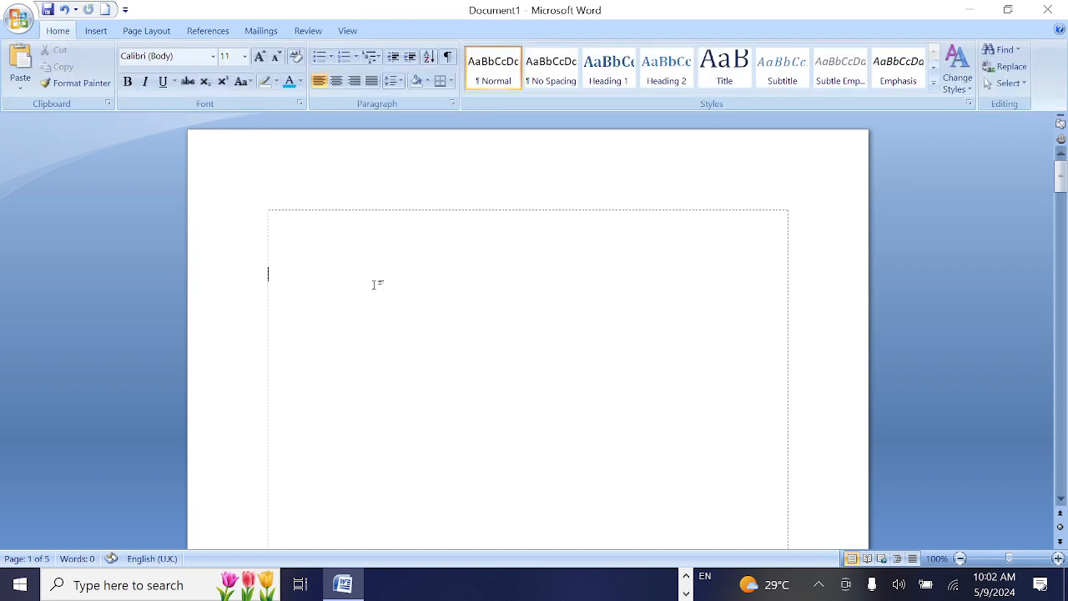
Delete the right-aligned page number from the first page's footer and return to the document body
scroll(375, 284, "down", 10)
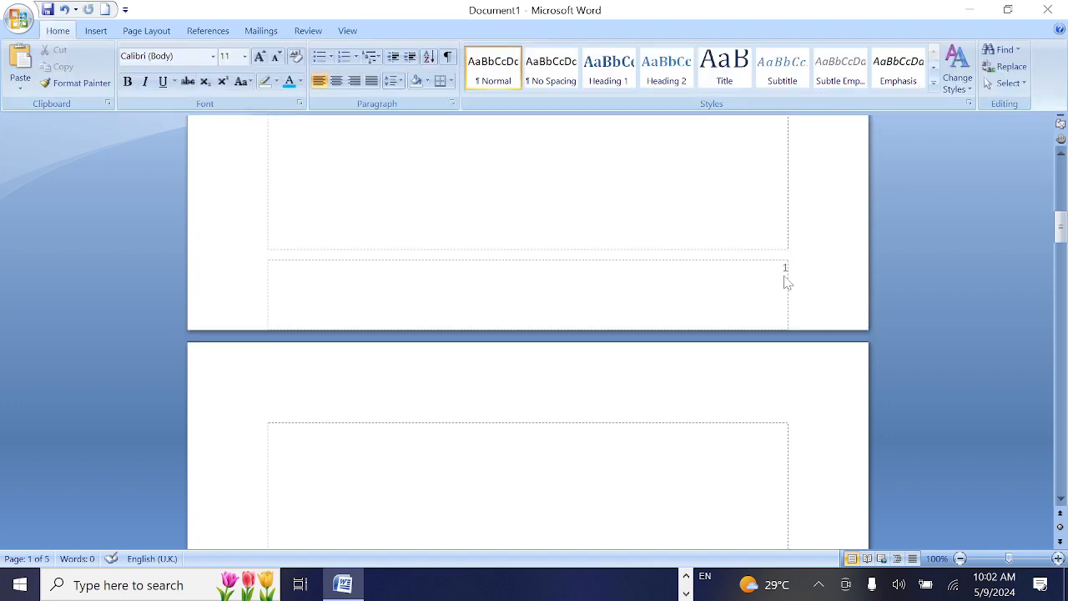
double_click(785, 270)
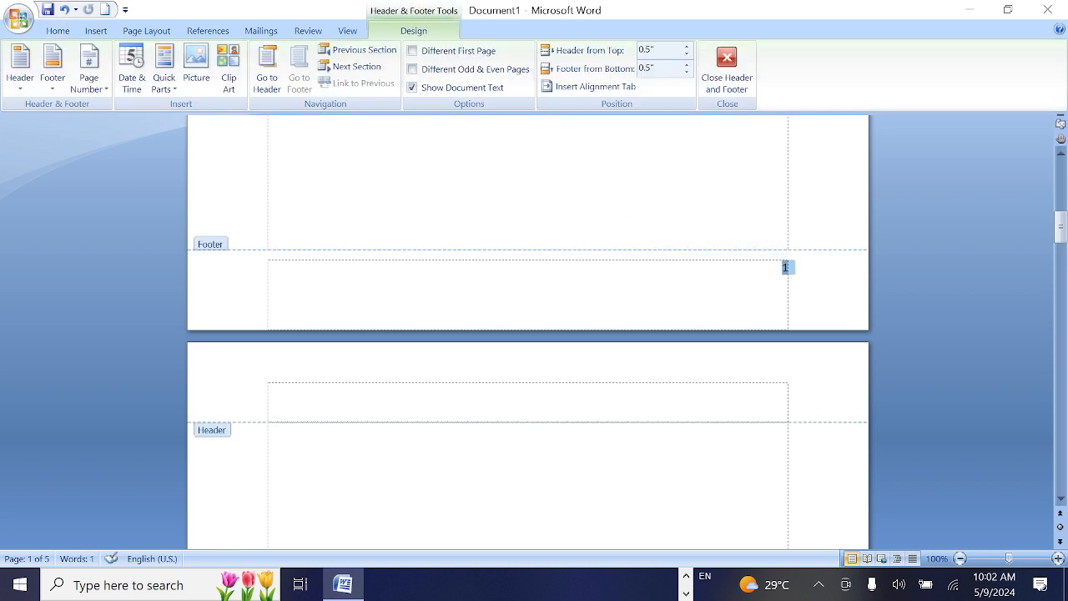
key("Delete")
double_click(409, 191)
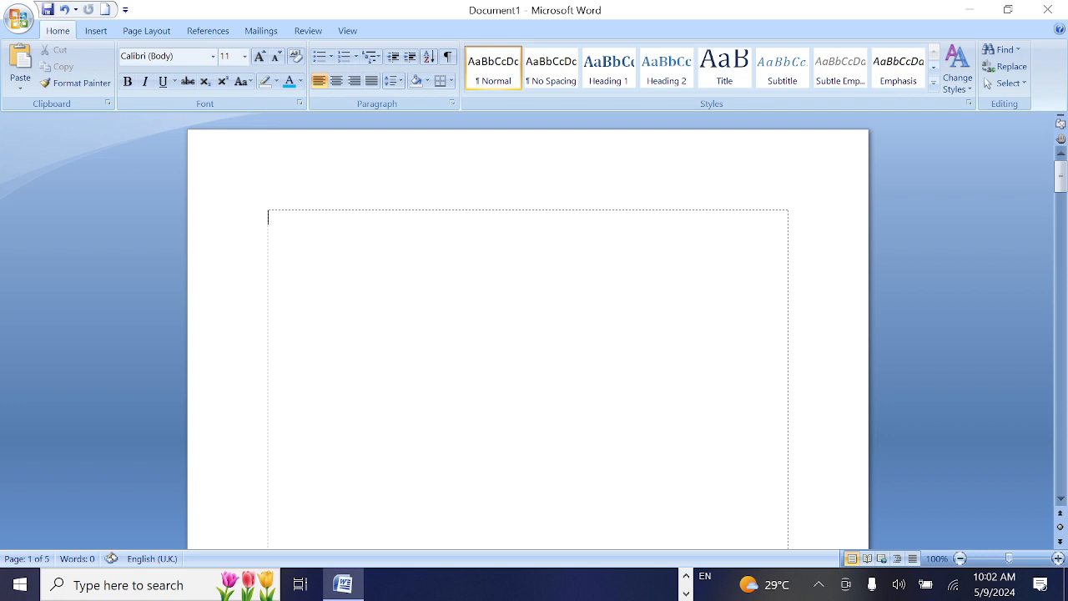
right_click(406, 334)
left_click(450, 284)
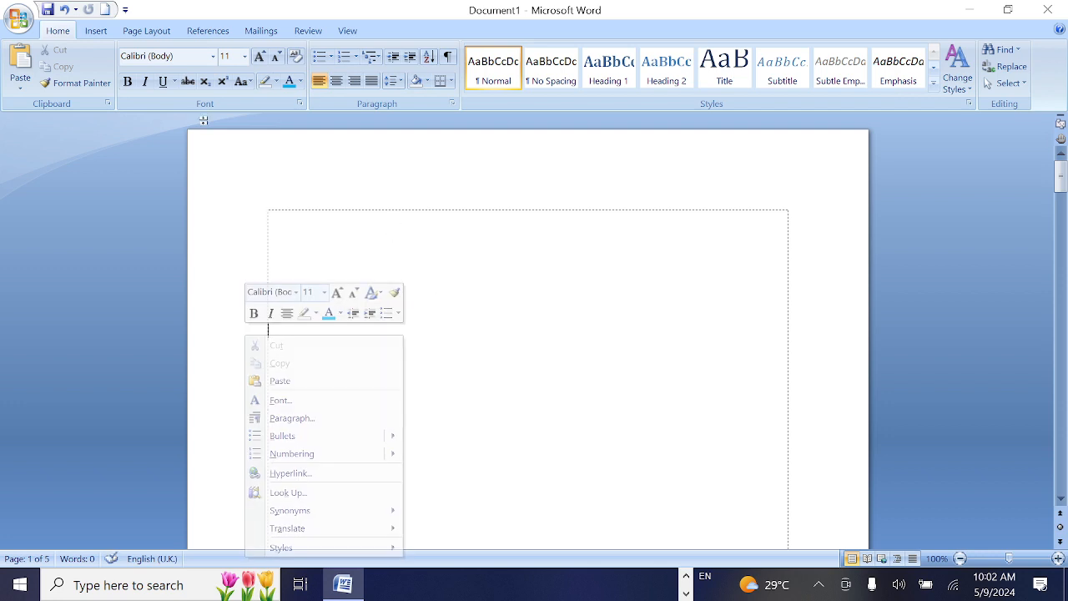
Insert a header in the built-in Alphabet style
left_click(107, 31)
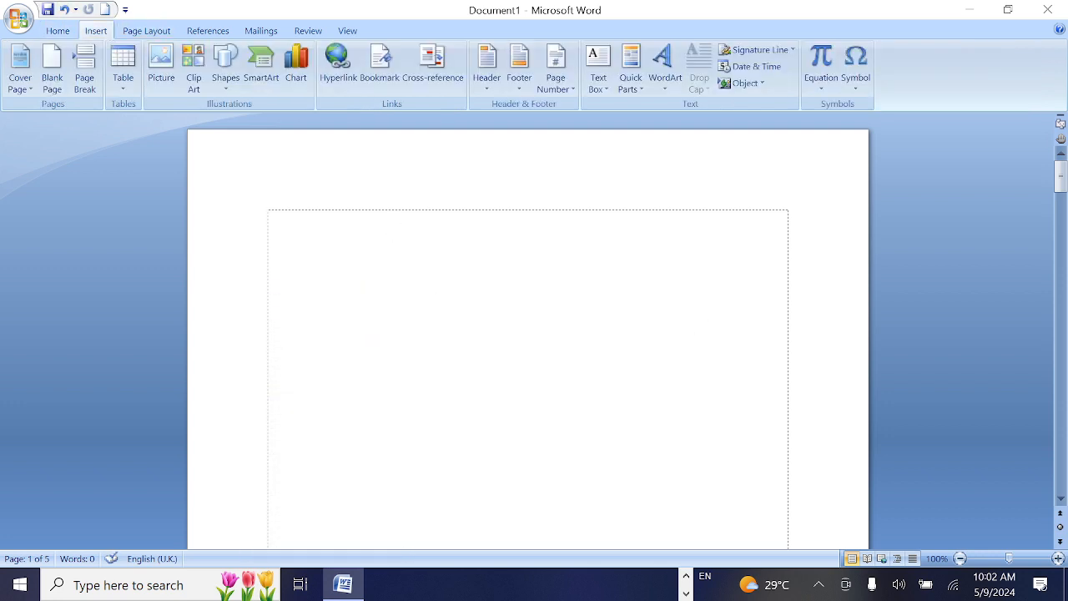
left_click(489, 83)
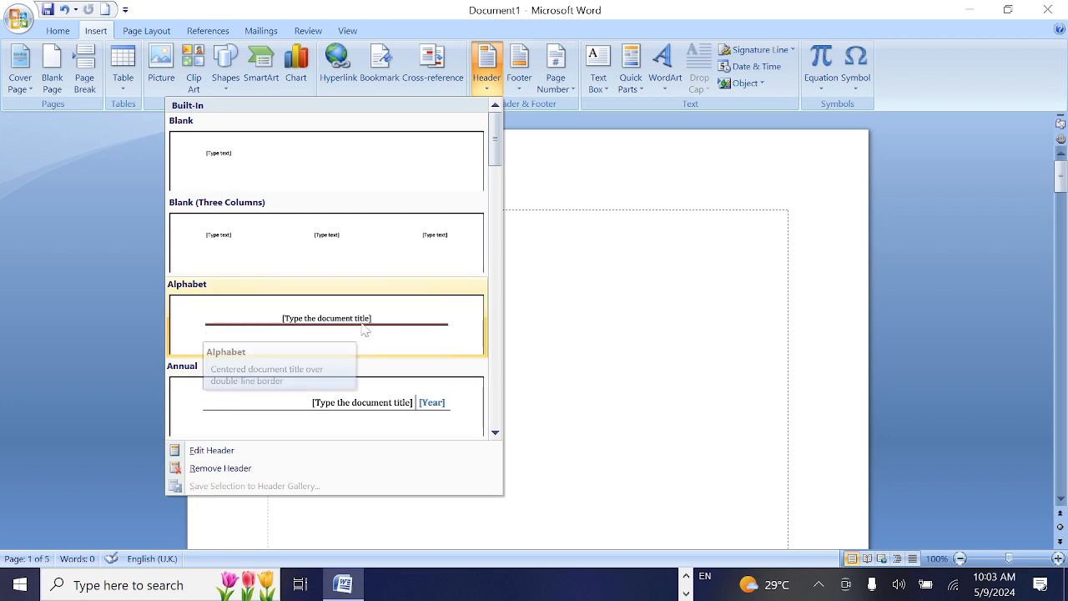
scroll(365, 330, "down", 3)
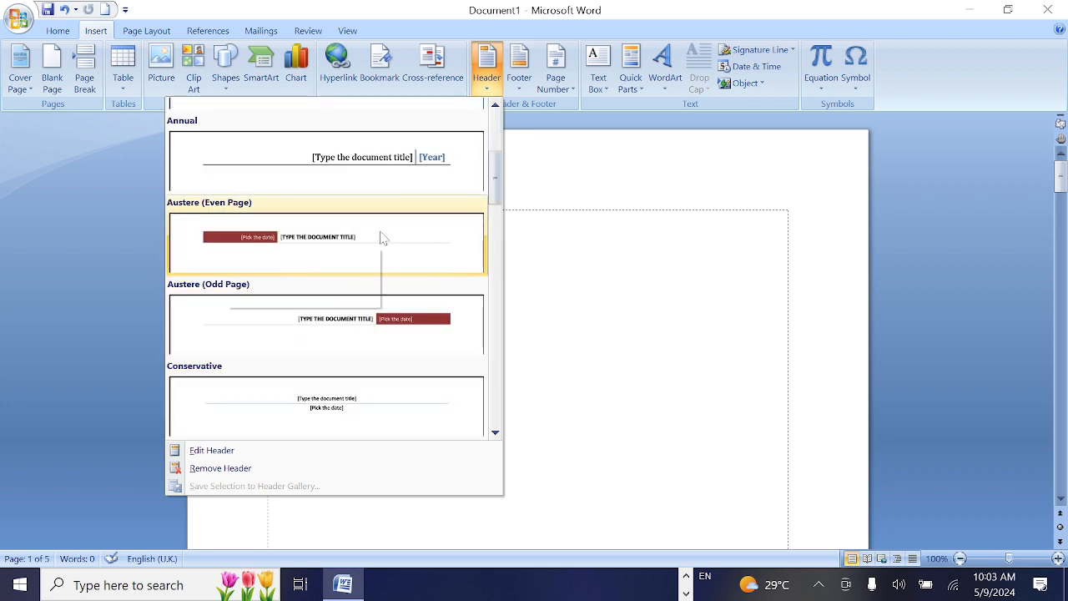
scroll(382, 242, "down", 12)
scroll(385, 283, "down", 5)
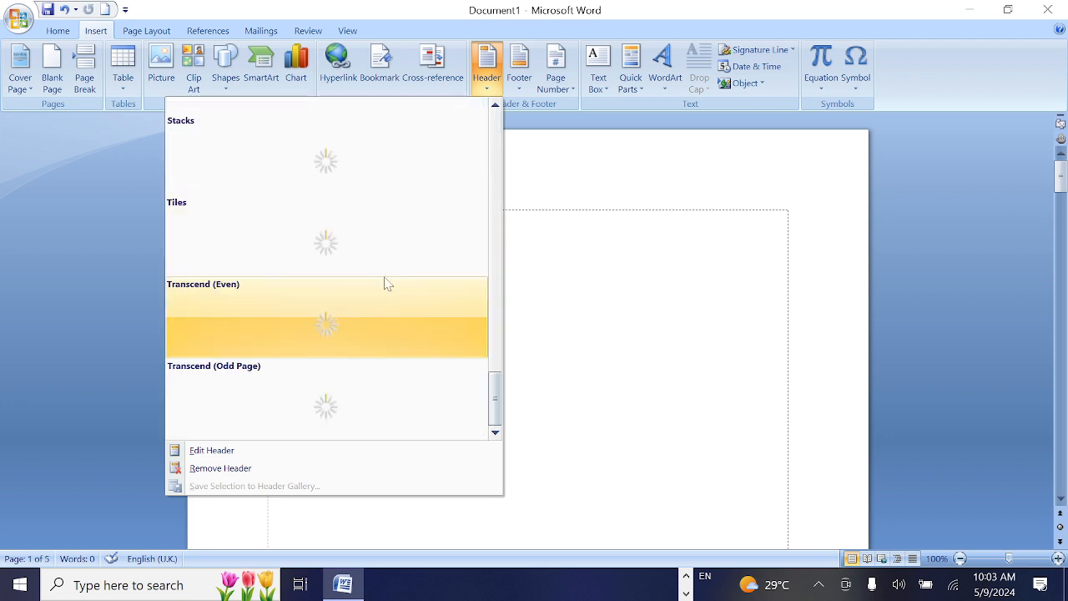
scroll(385, 281, "up", 18)
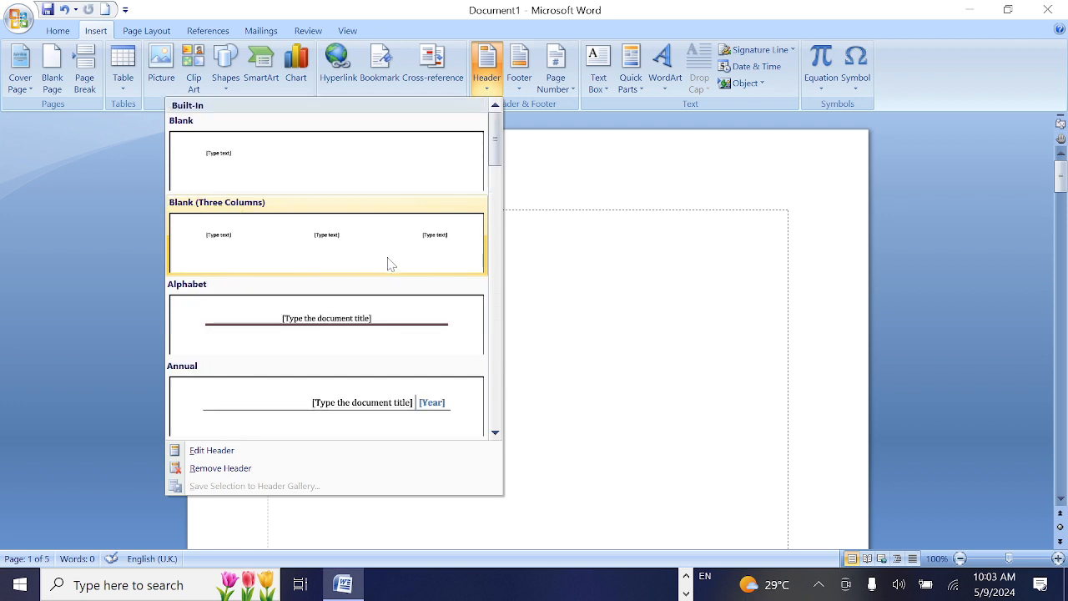
left_click(339, 334)
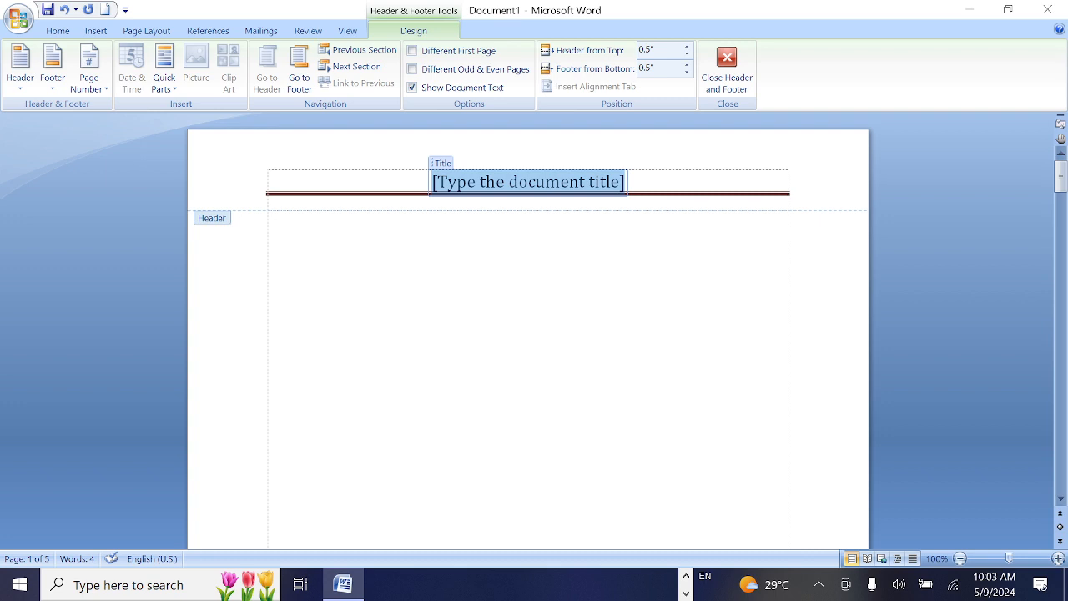
Enter "Important" as the document title in the header and return to the document body
type("Imo")
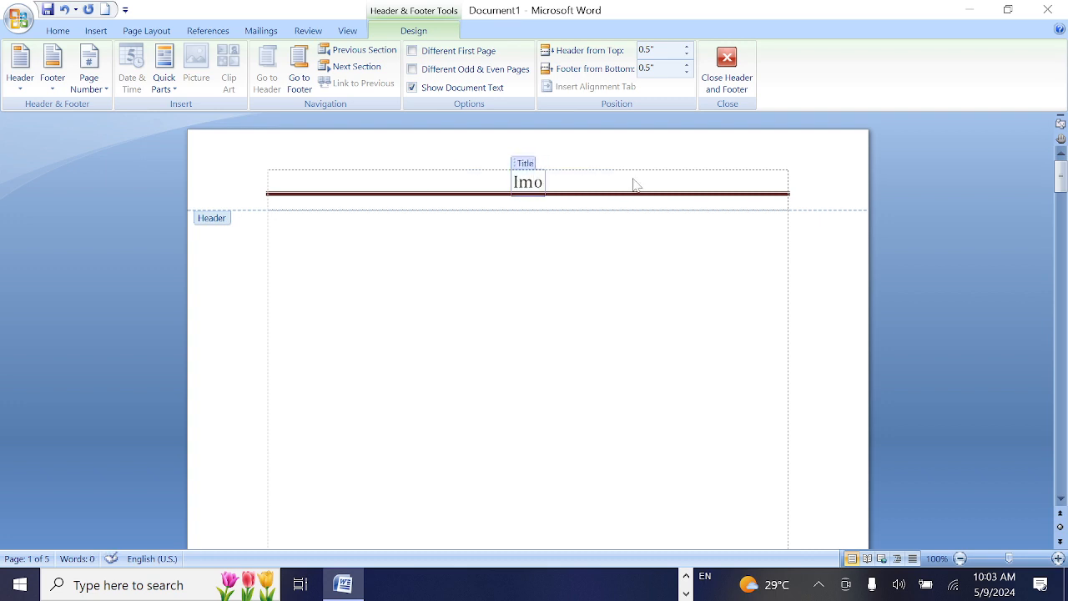
key("BackSpace")
type("portan")
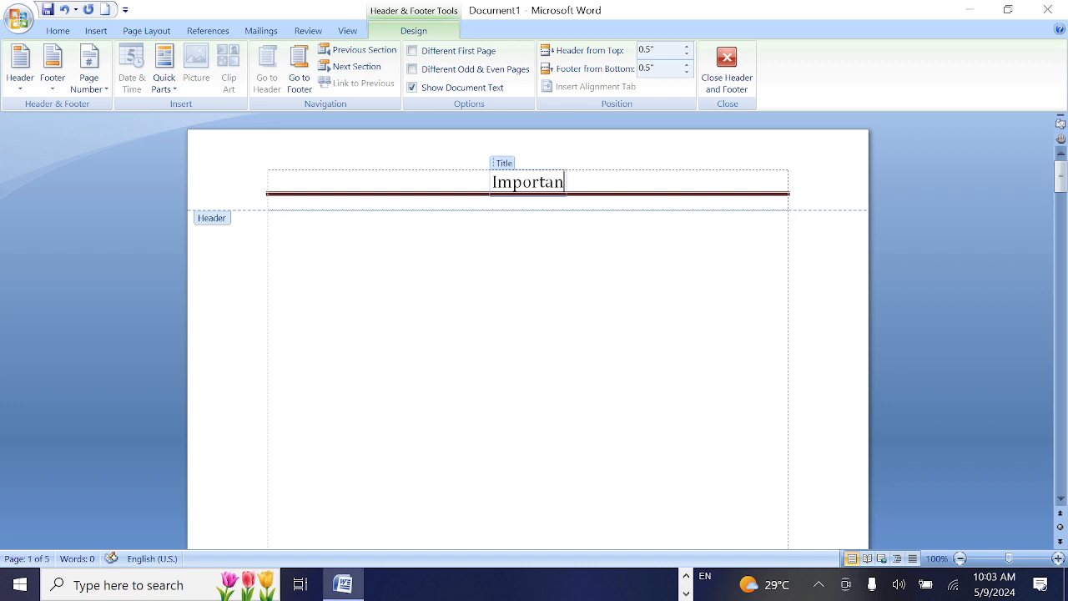
type("t")
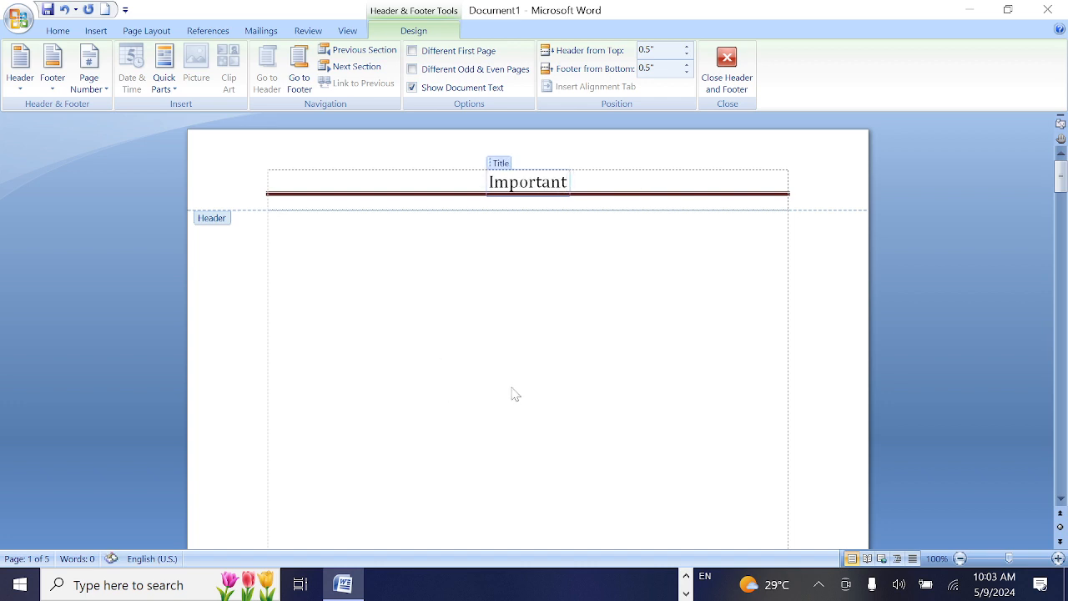
double_click(603, 327)
Insert a footer in the built-in Alphabet style
scroll(534, 332, "down", 10)
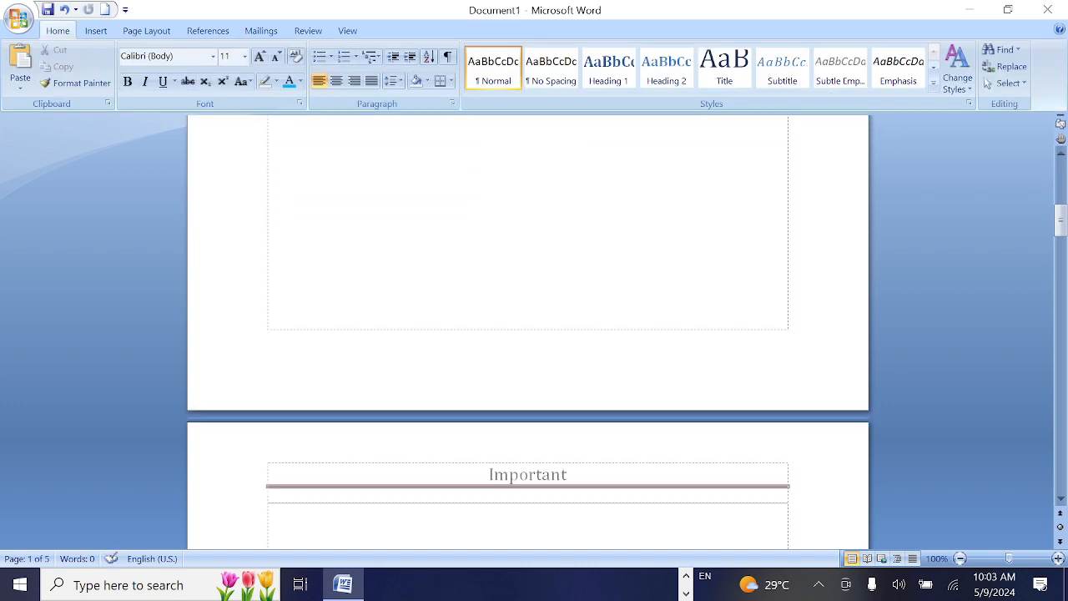
scroll(456, 311, "down", 10)
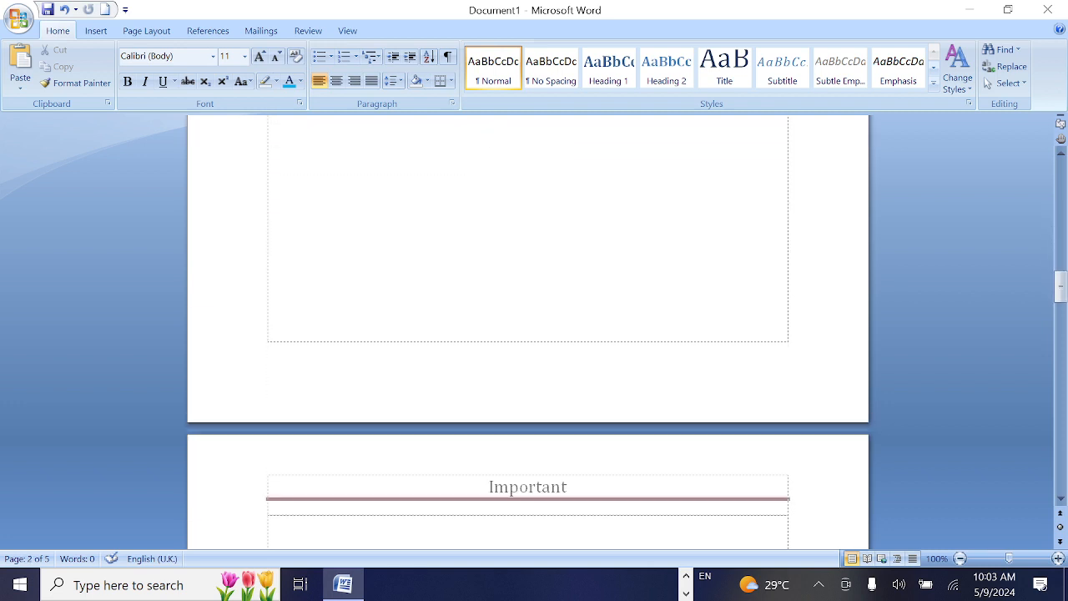
left_click_drag(1054, 313, 1053, 172)
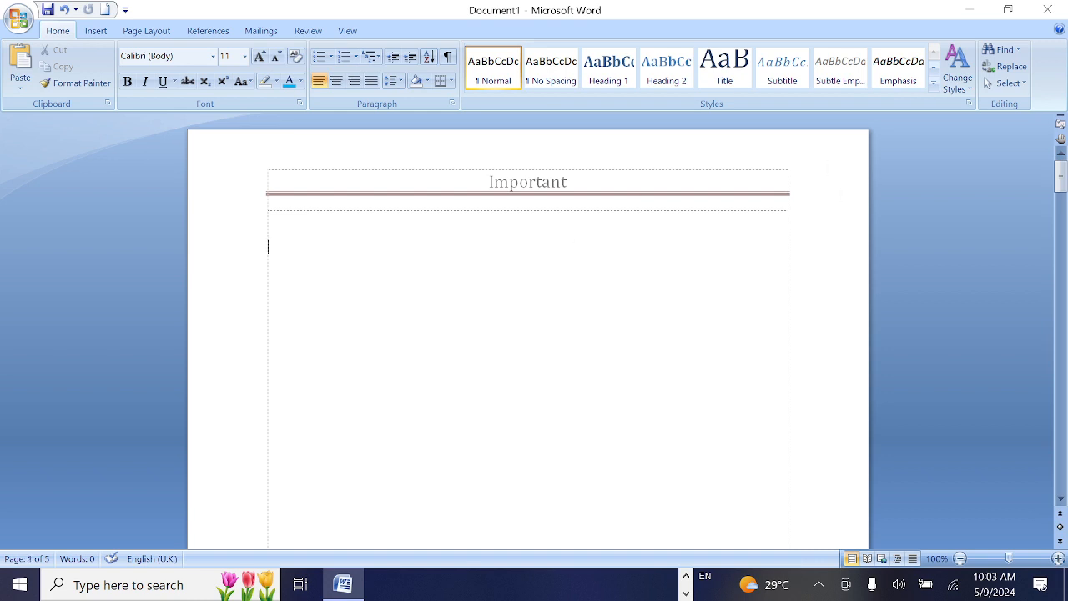
left_click(96, 31)
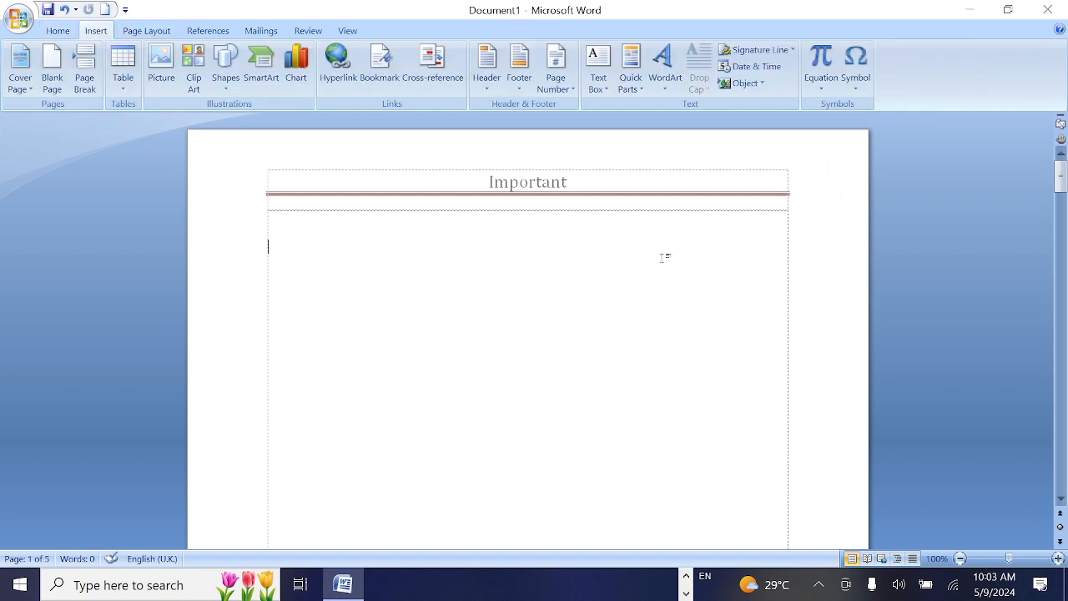
left_click(523, 90)
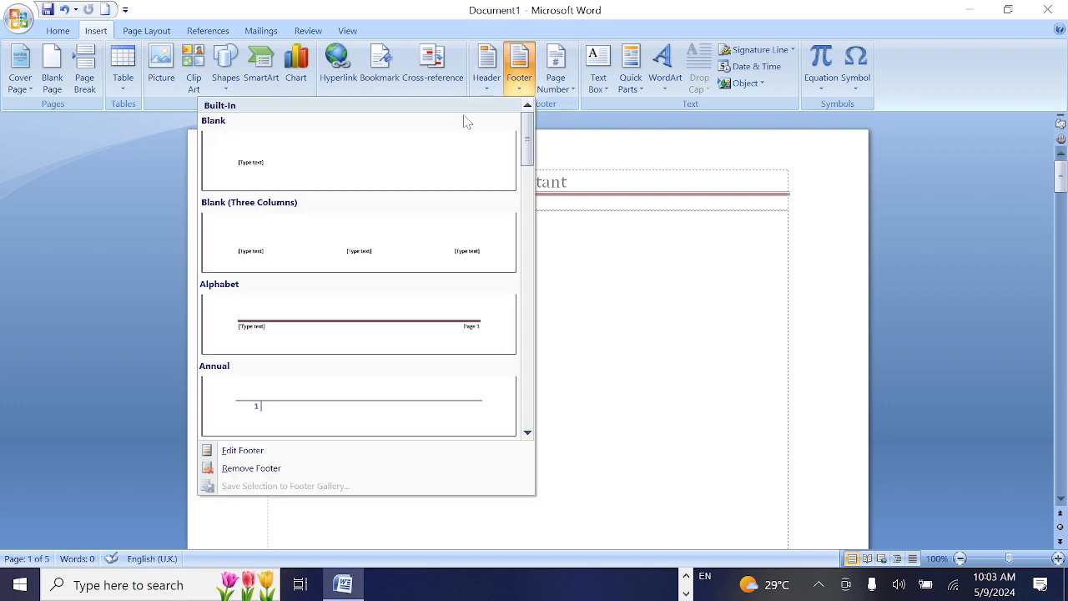
scroll(398, 380, "down", 2)
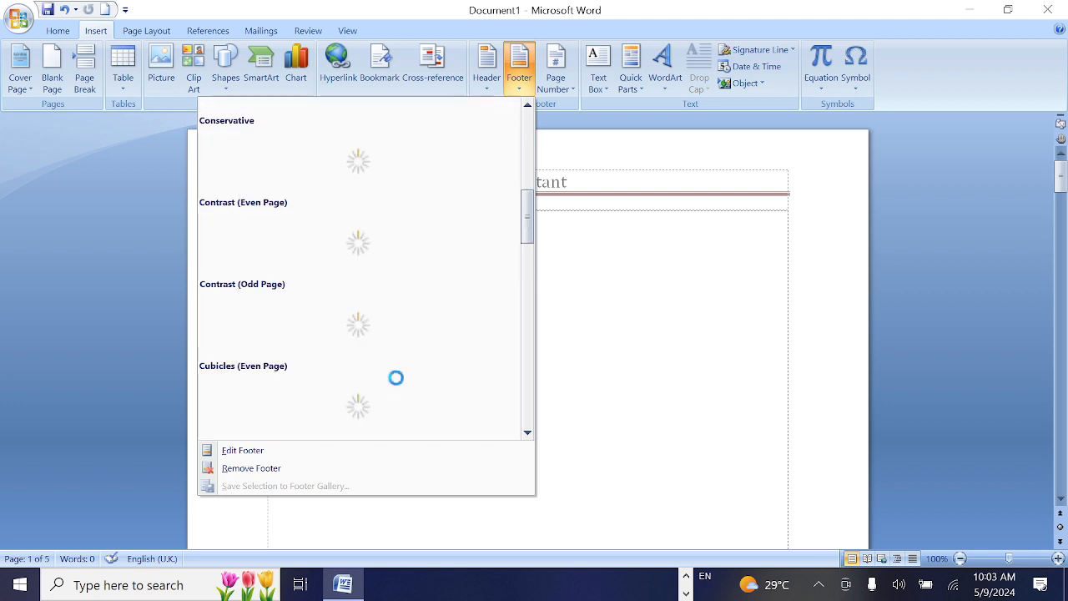
scroll(424, 283, "down", 5)
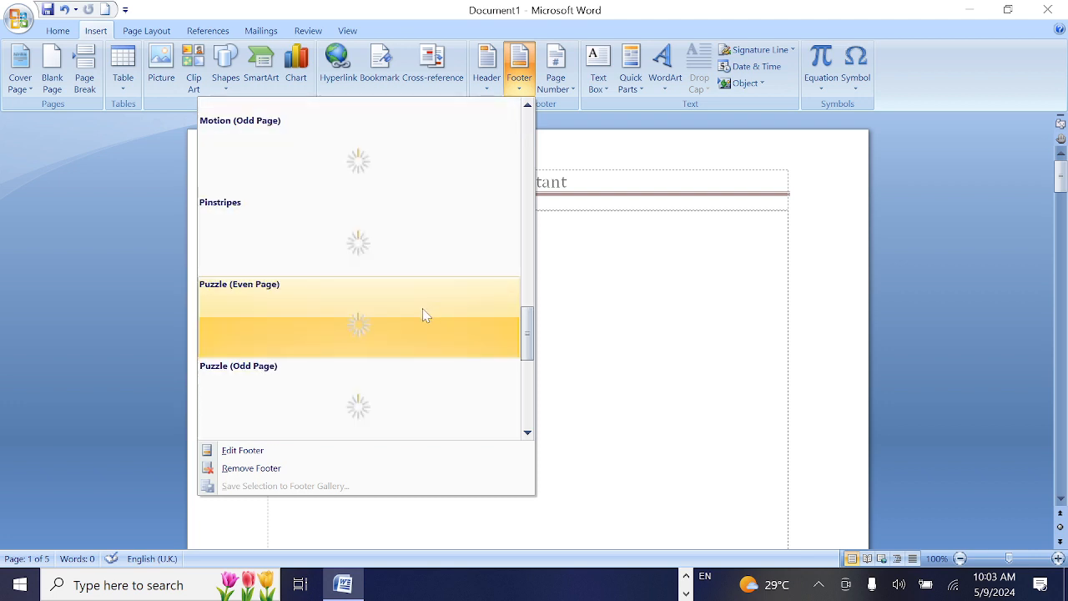
scroll(439, 292, "up", 6)
scroll(439, 292, "up", 2)
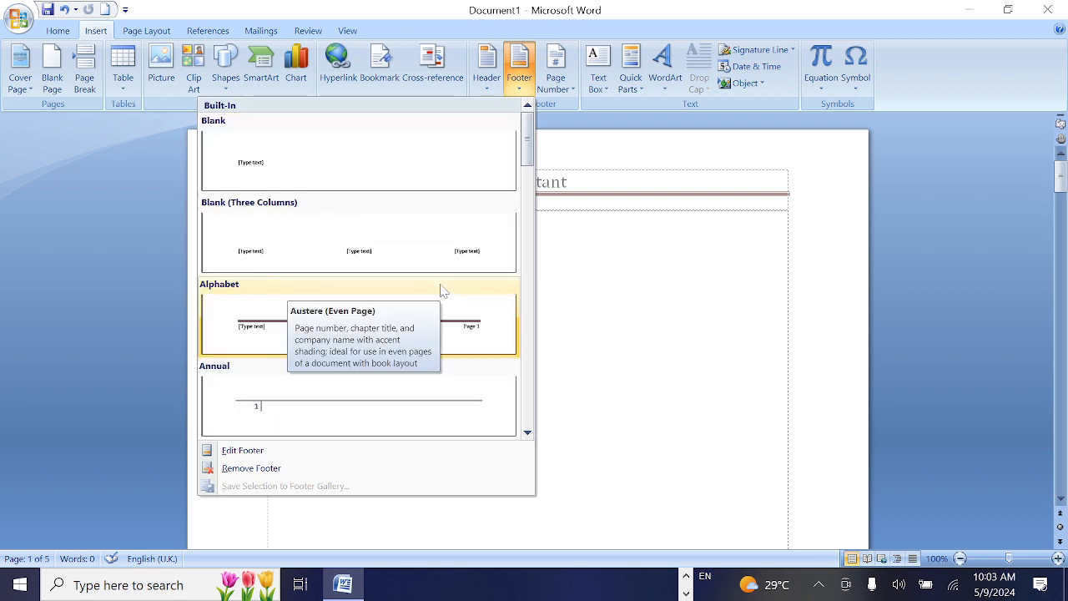
left_click(360, 340)
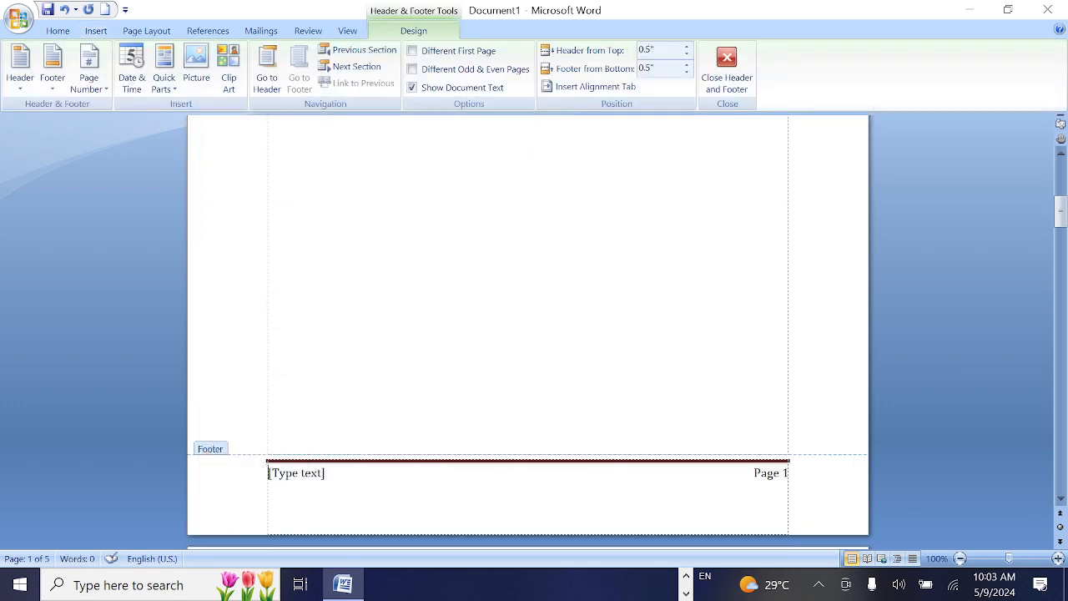
Enter the sample text "jhheheheheh" in front of the footer's placeholder, return to the document body and check the following pages
type("jhheheheheh")
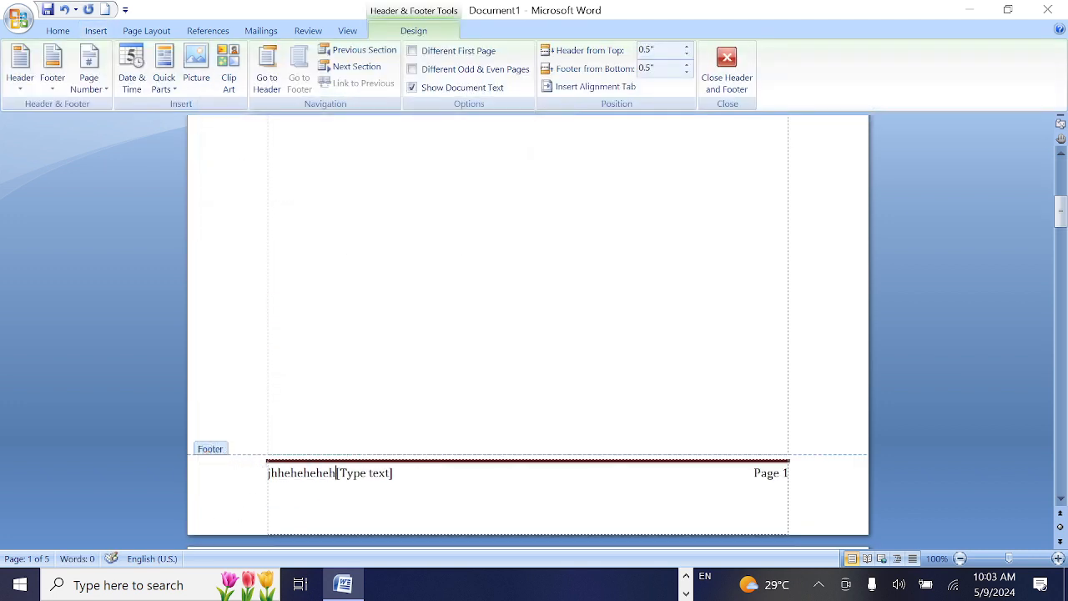
double_click(666, 308)
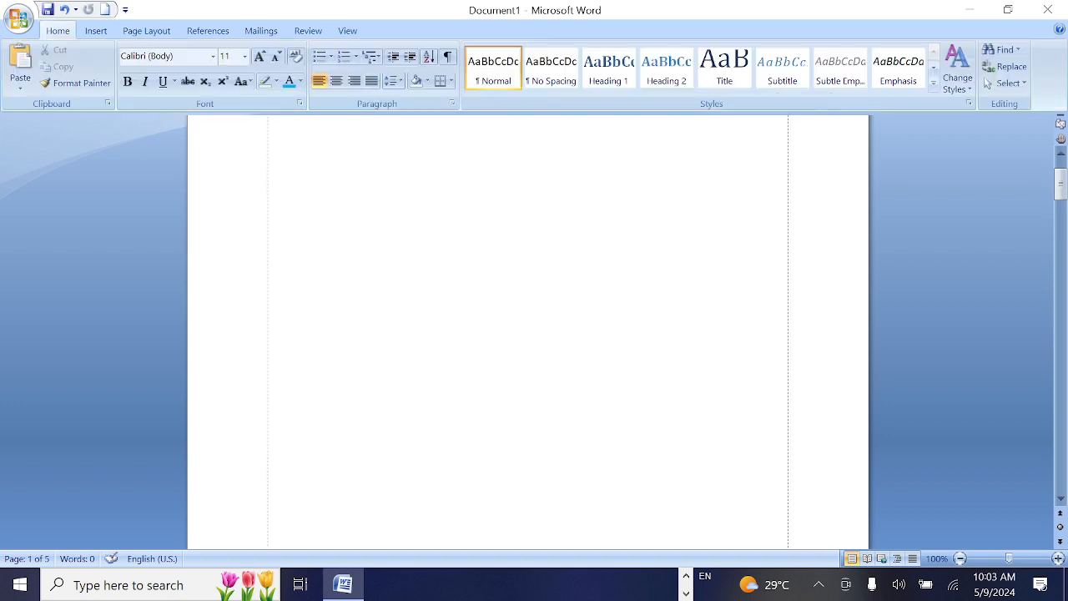
scroll(660, 376, "down", 15)
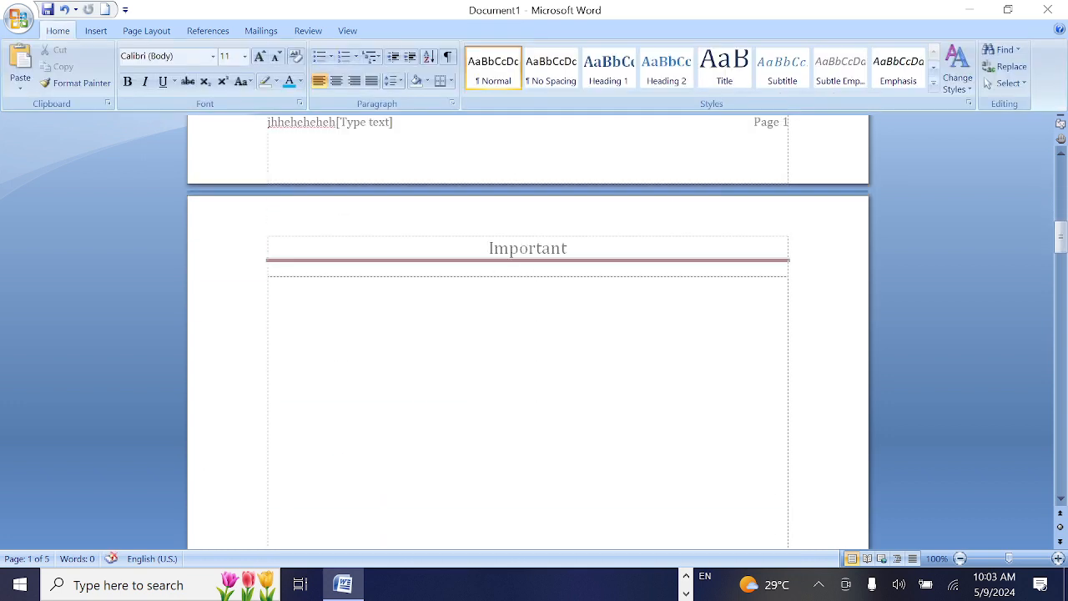
scroll(1050, 358, "down", 15)
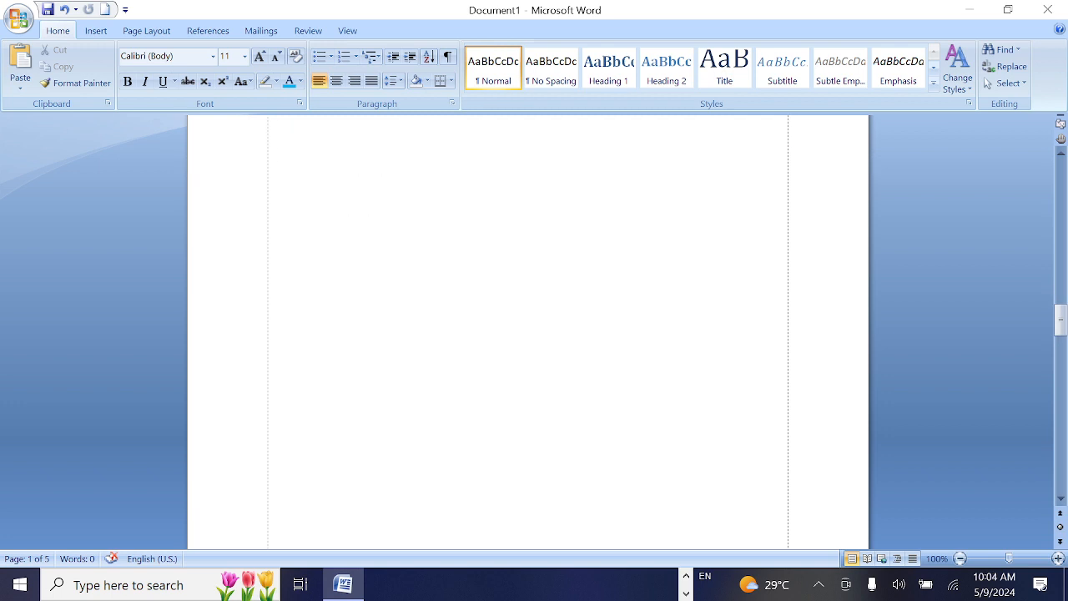
Delete the "Important" title from the first page's header and return to the document body
left_click_drag(1058, 342, 1065, 153)
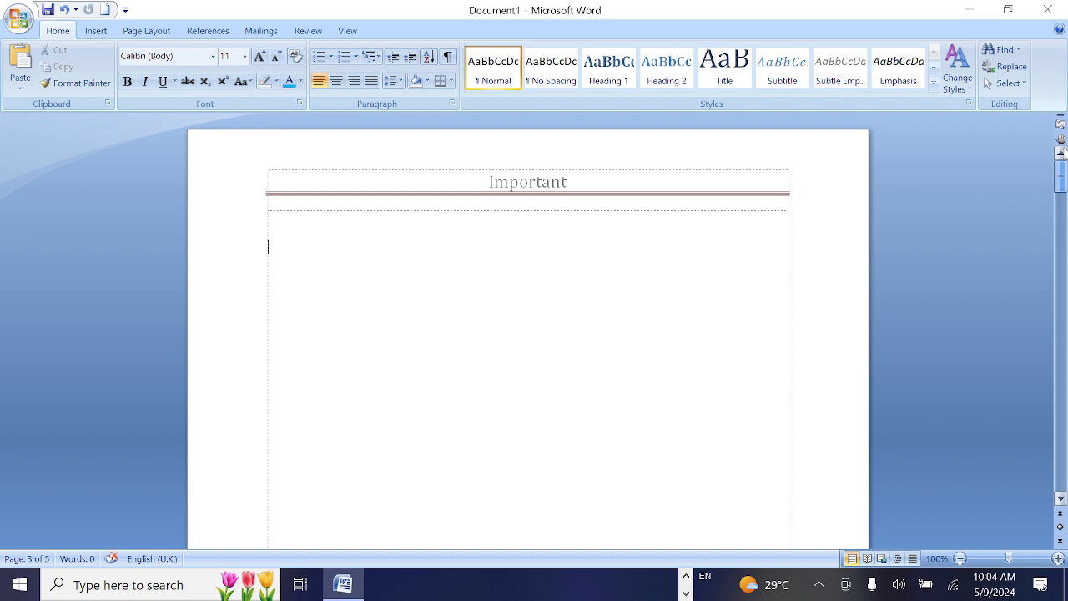
left_click(106, 32)
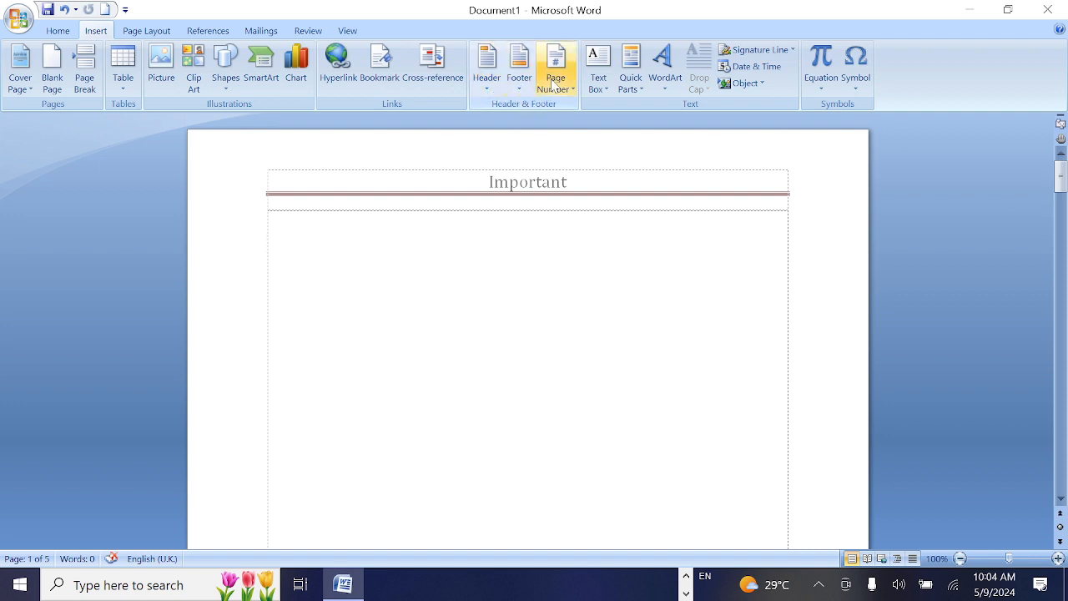
double_click(529, 191)
double_click(530, 191)
key("Delete")
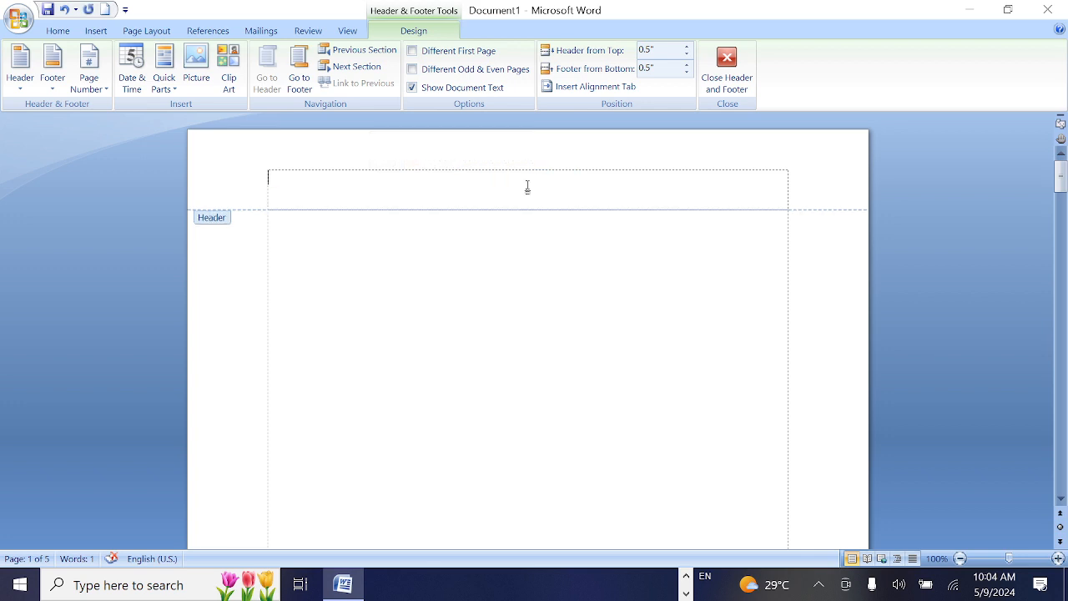
double_click(447, 305)
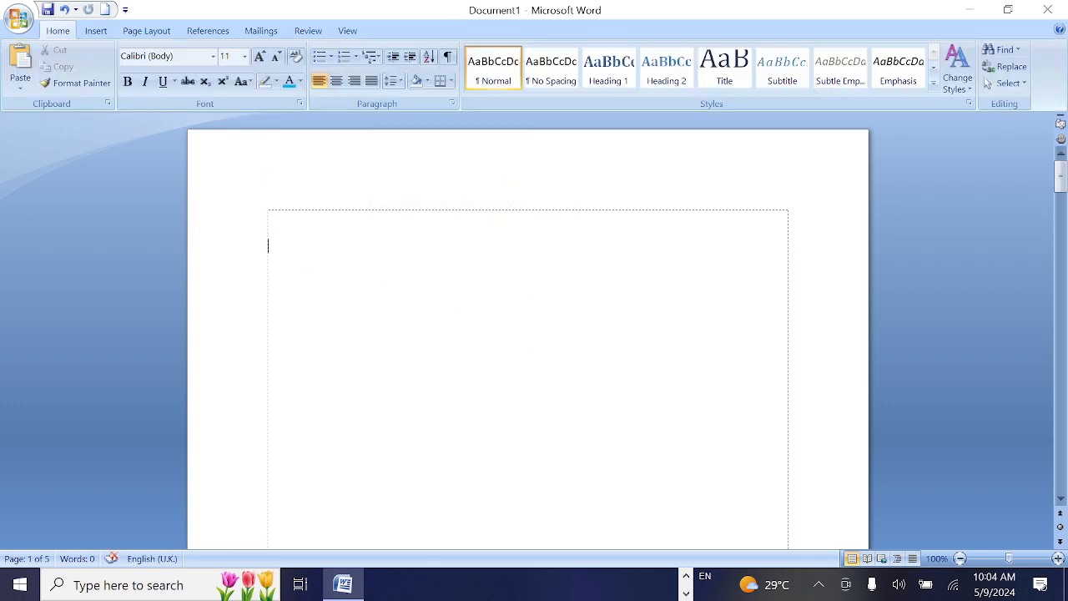
Delete the sample text and the "[Type text]" placeholder from the first page's footer and return to the document body
scroll(608, 298, "down", 10)
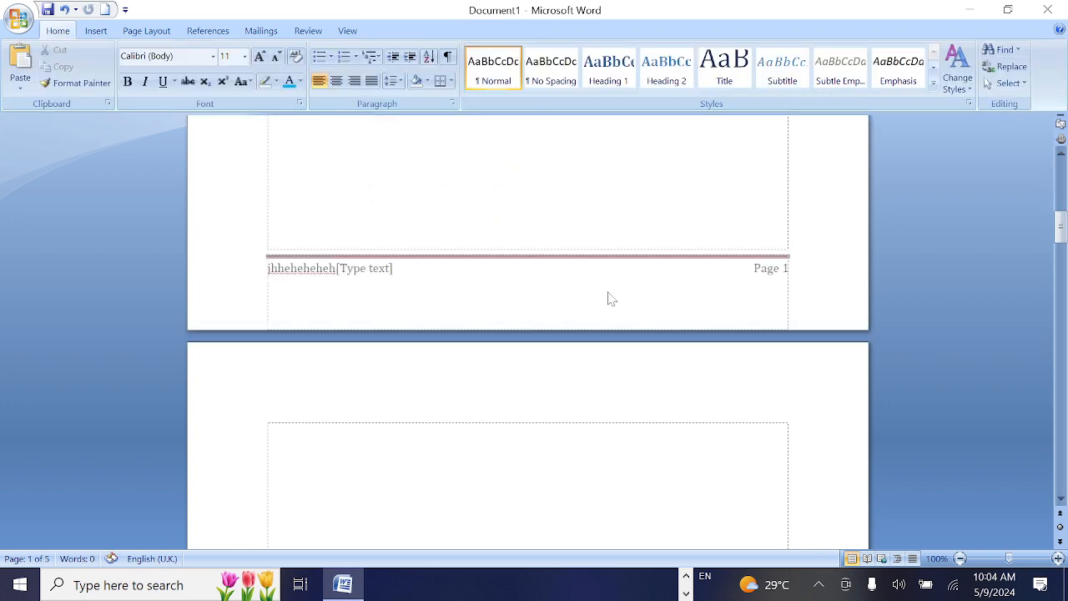
double_click(303, 268)
double_click(305, 268)
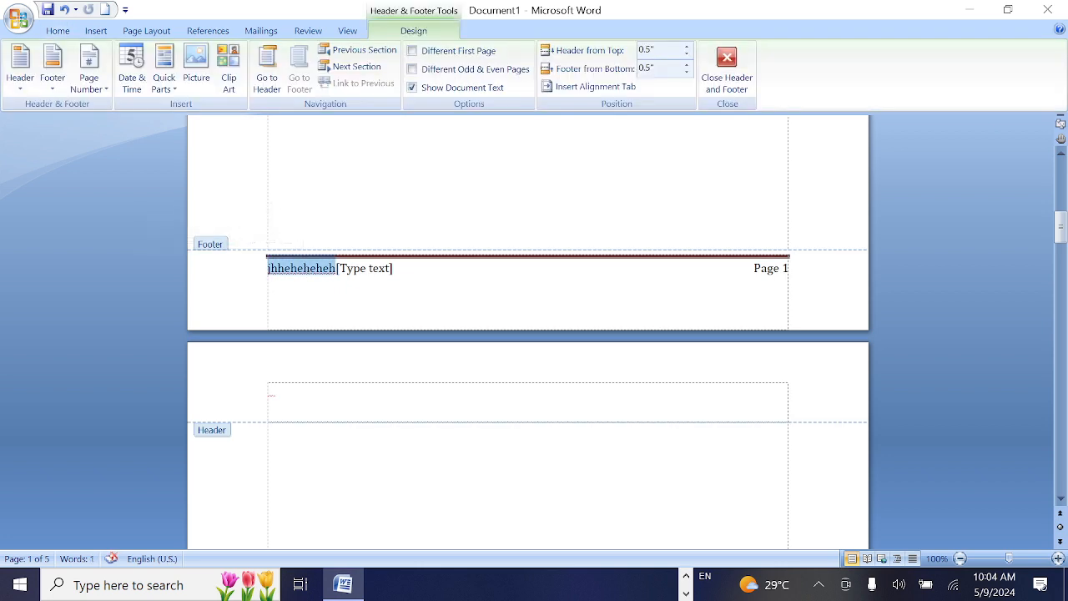
left_click(305, 271)
left_click_drag(334, 269, 170, 264)
key("BackSpace")
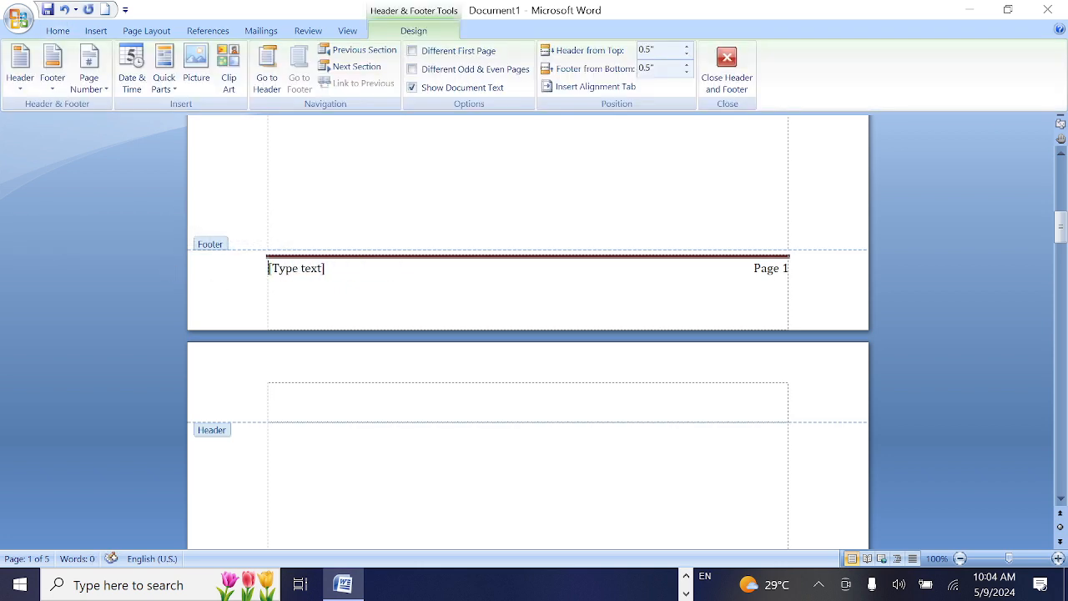
key("BackSpace")
key("BackSpace")
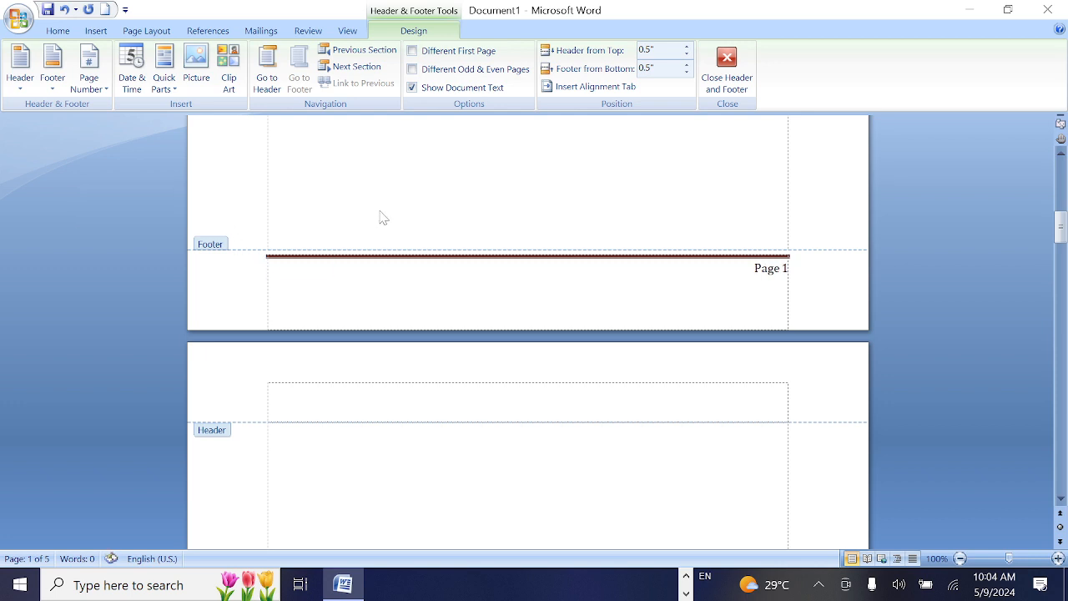
double_click(373, 203)
Delete the page number text from the first page's footer and add an empty line there
scroll(779, 161, "down", 15)
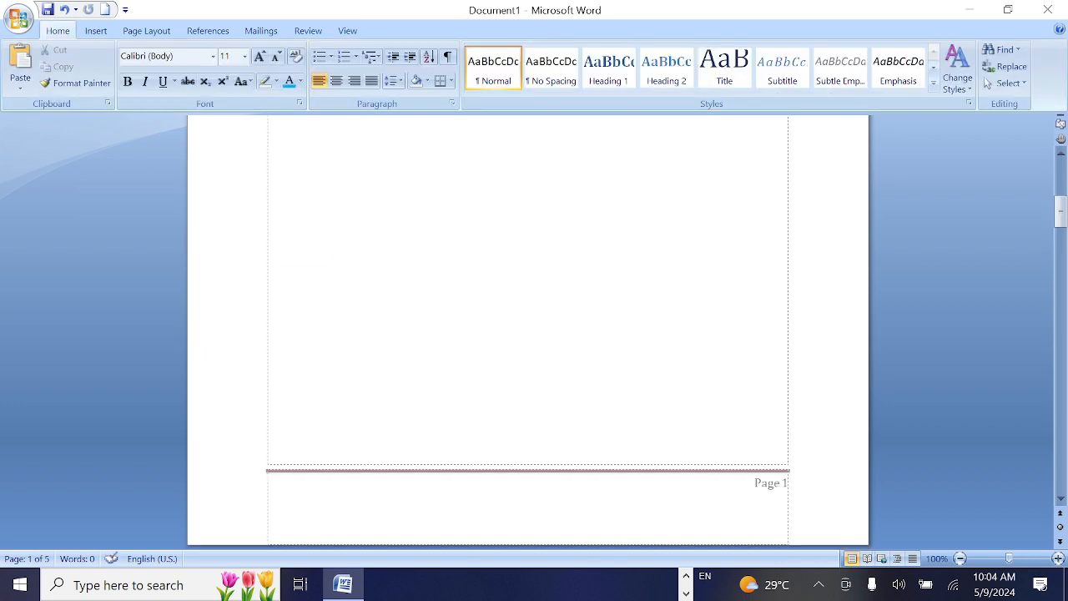
double_click(779, 161)
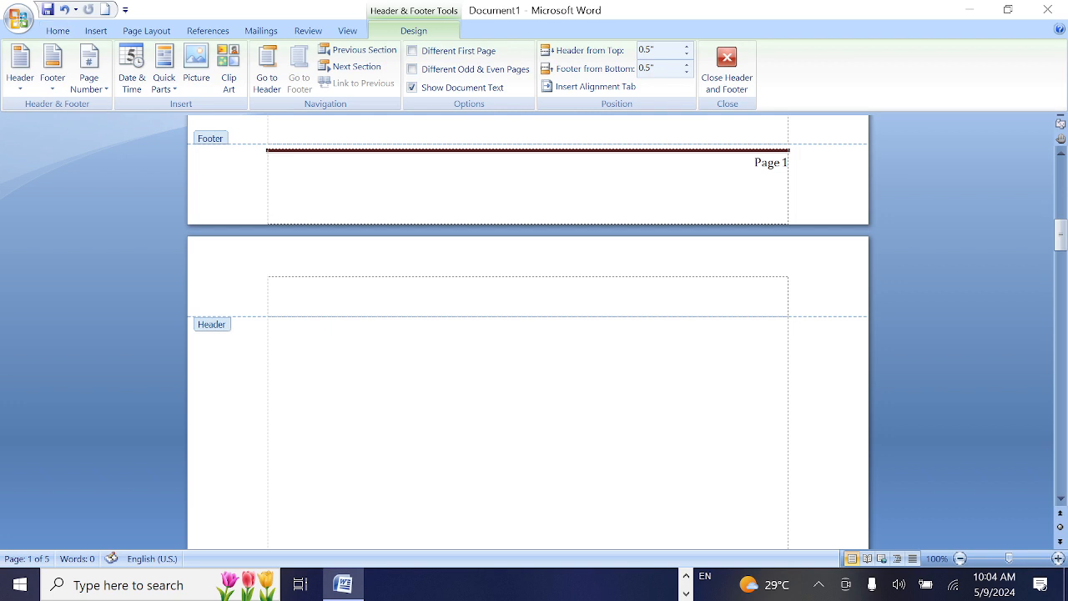
key("ctrl+a")
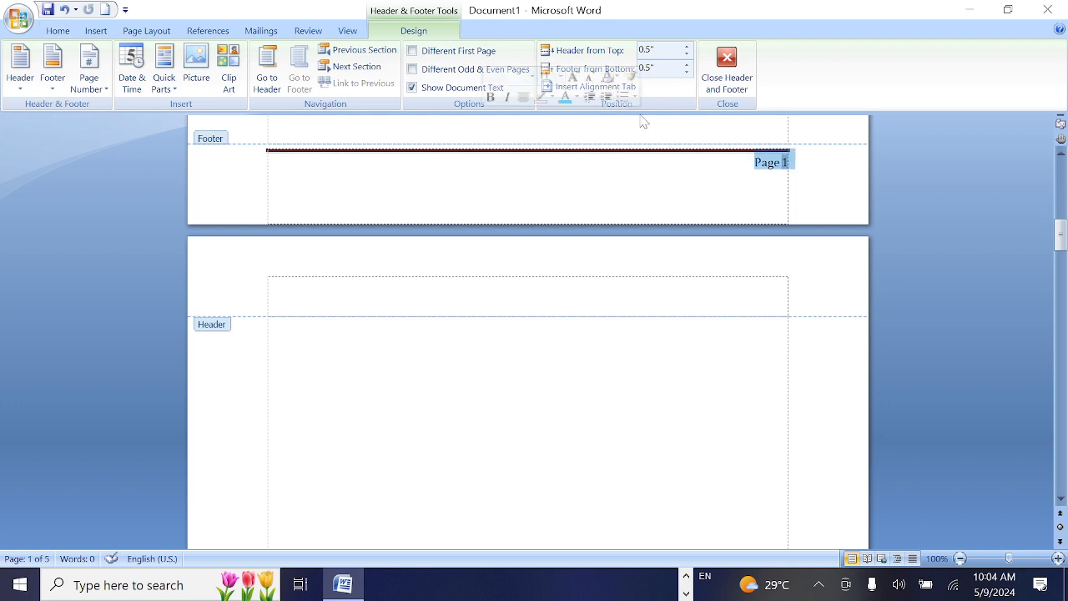
key("Delete")
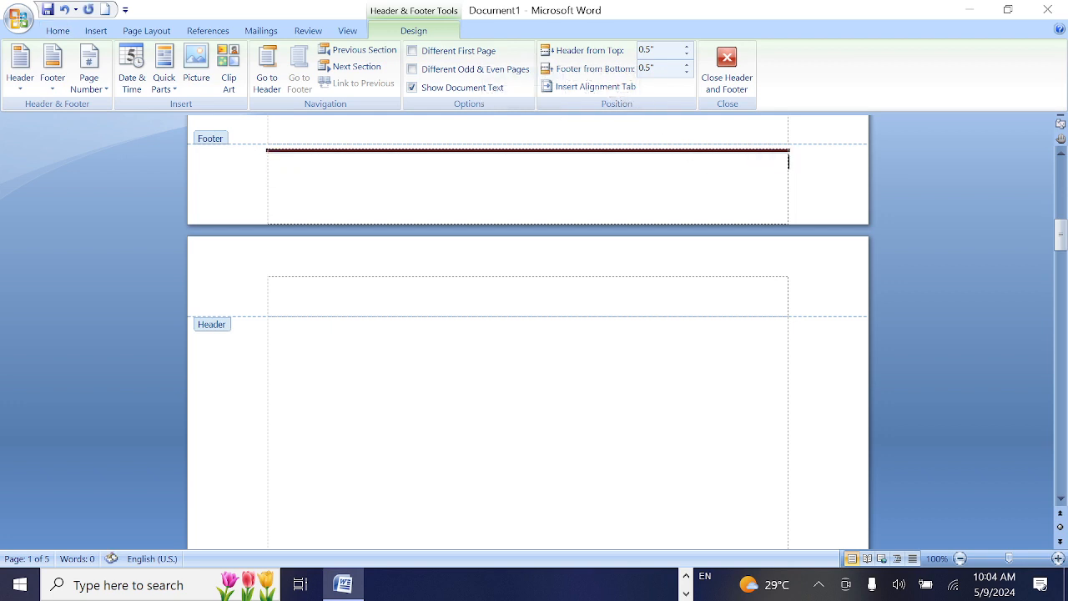
key("Return")
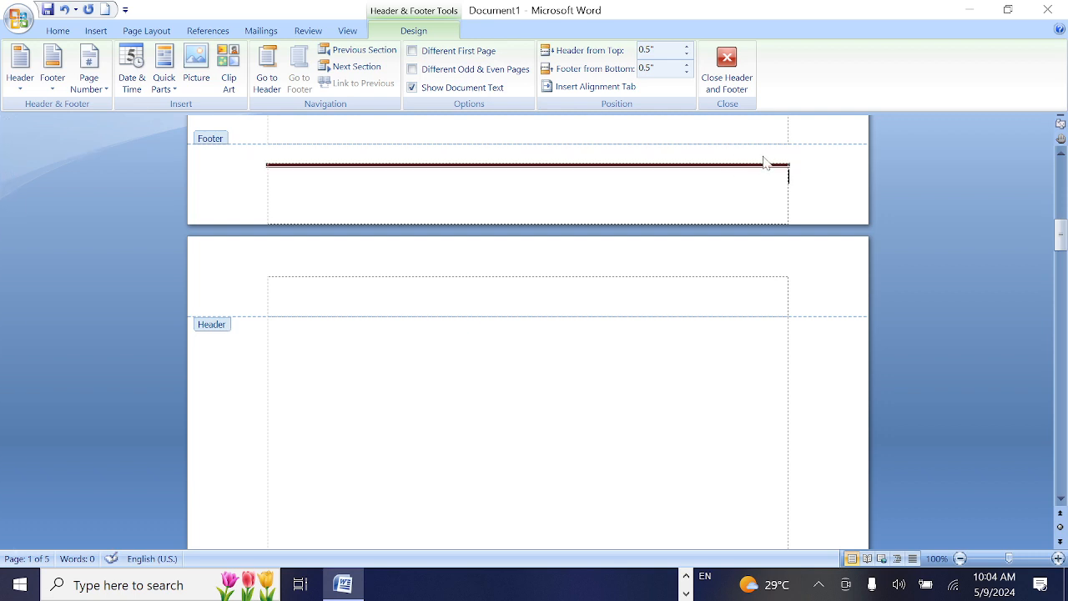
Remove the leftover double line from the first page's footer, return to the document body and check the following pages
scroll(752, 192, "up", 15)
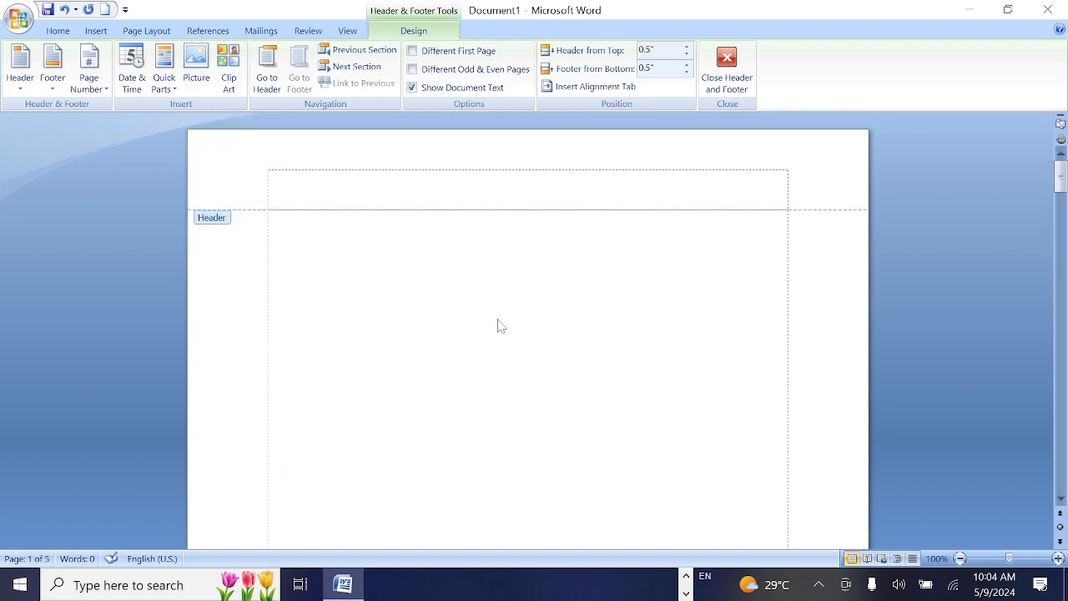
double_click(335, 279)
scroll(610, 258, "down", 15)
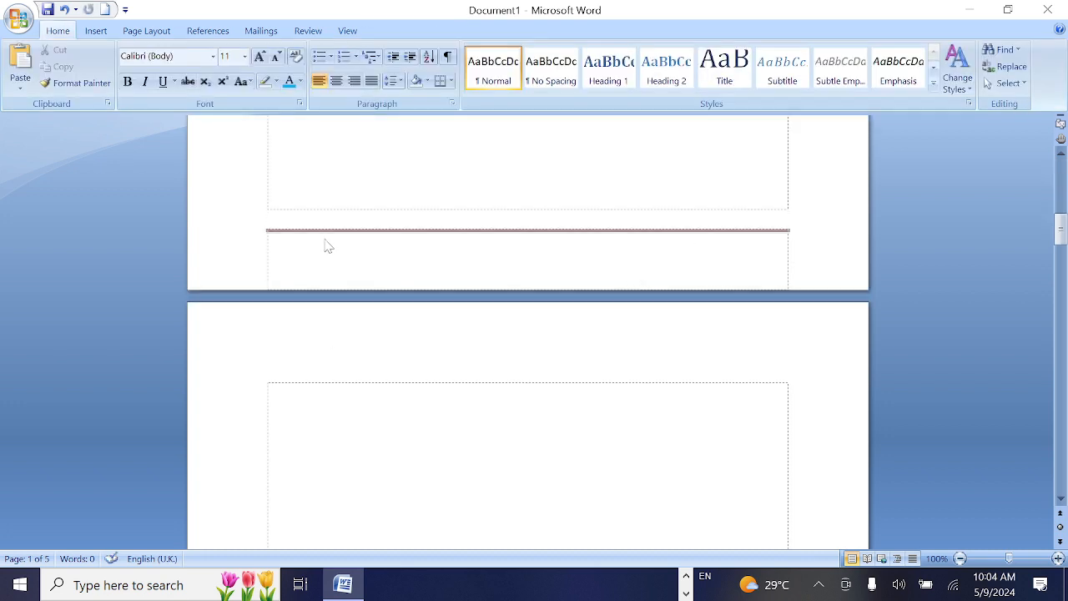
double_click(329, 241)
key("BackSpace")
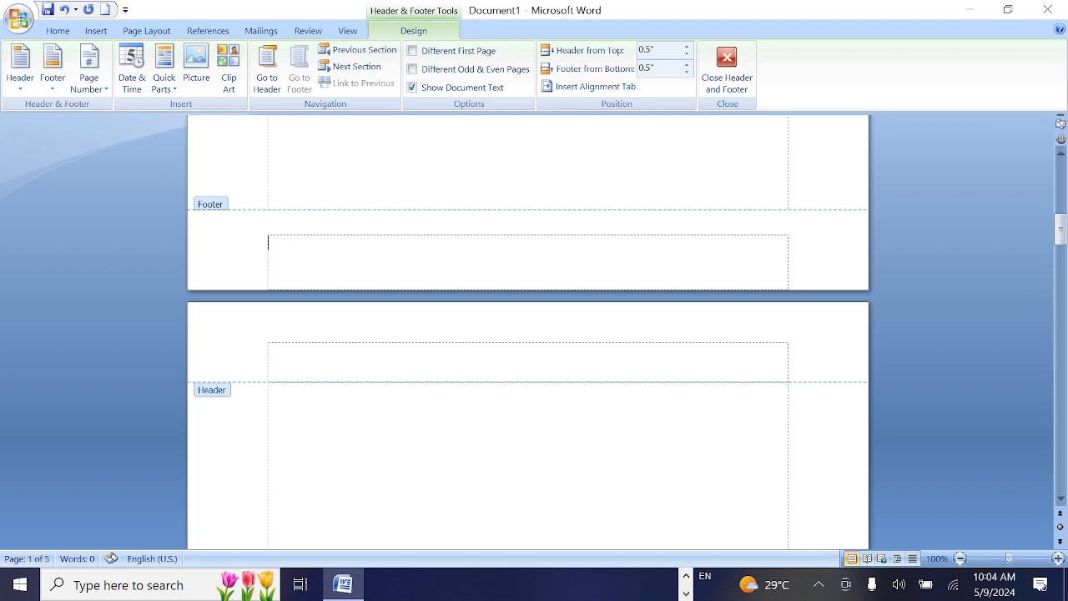
double_click(382, 162)
scroll(382, 163, "down", 10)
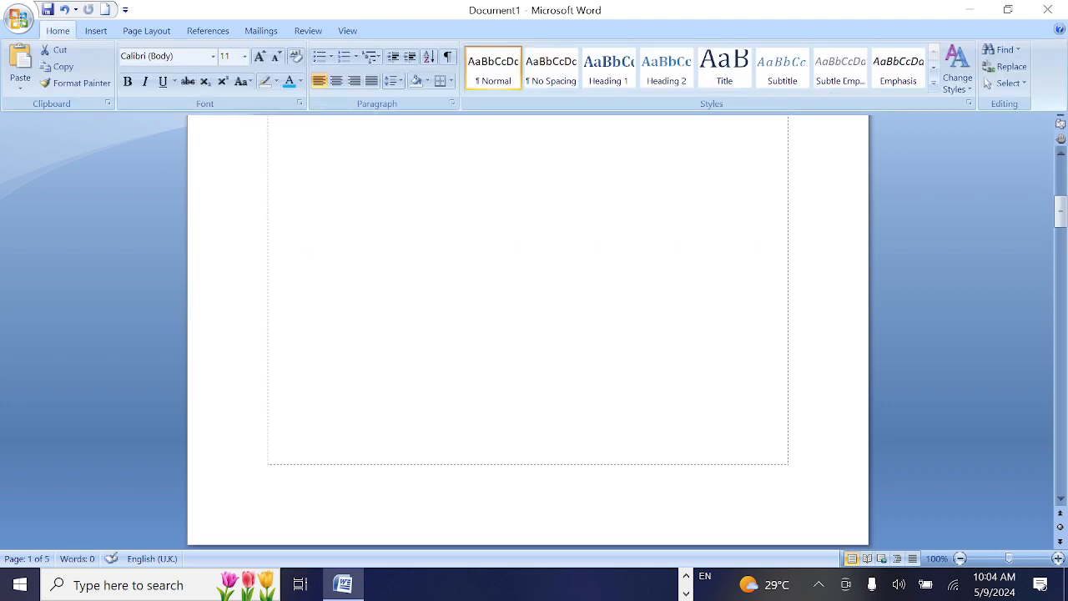
scroll(528, 333, "down", 20)
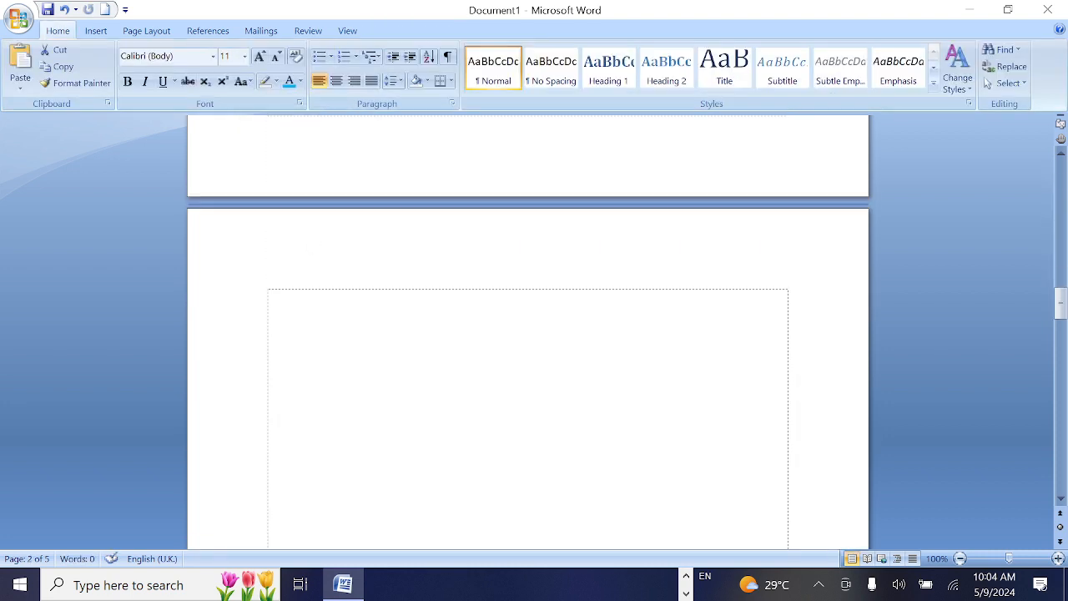
scroll(527, 334, "up", 20)
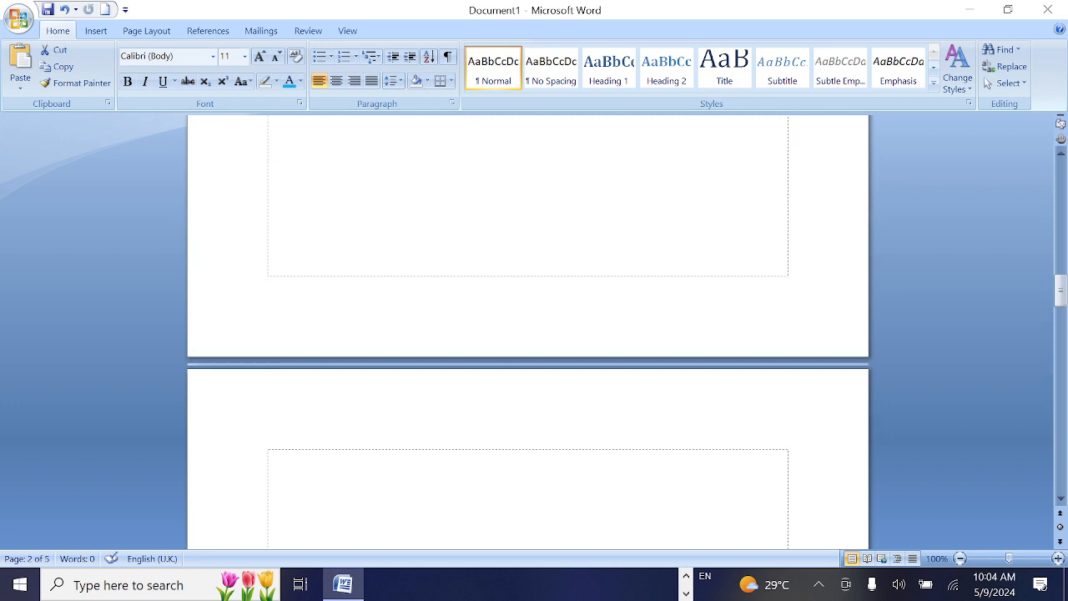
left_click(542, 453)
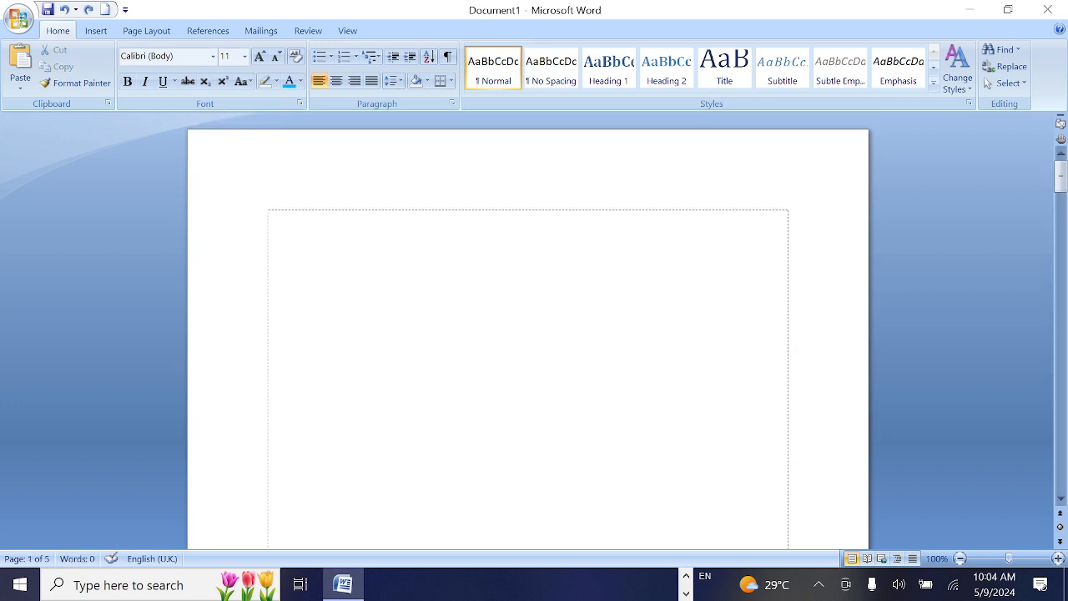
left_click(103, 31)
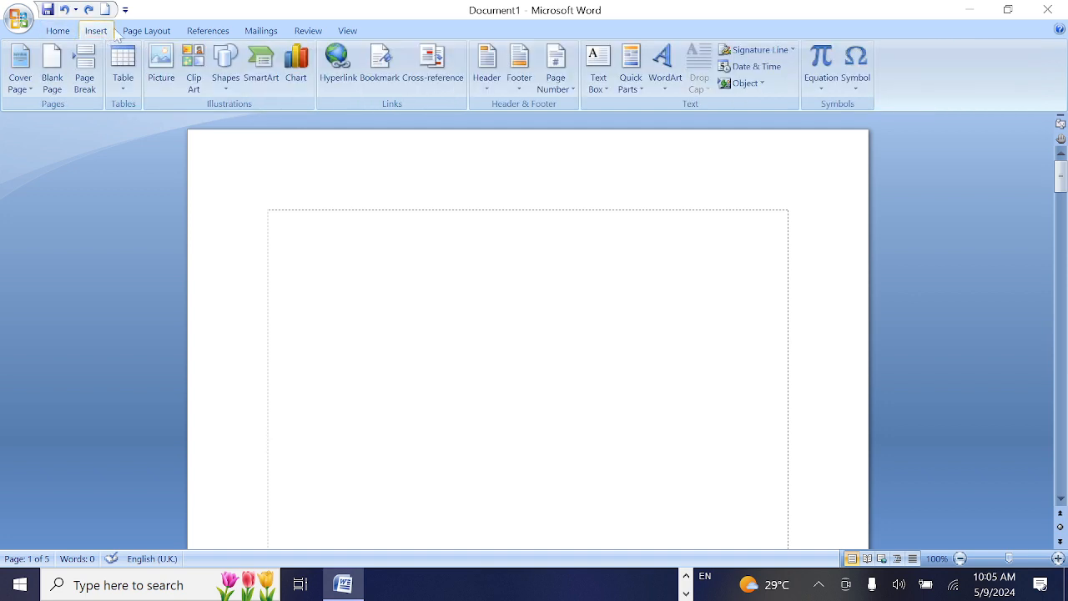
left_click(526, 87)
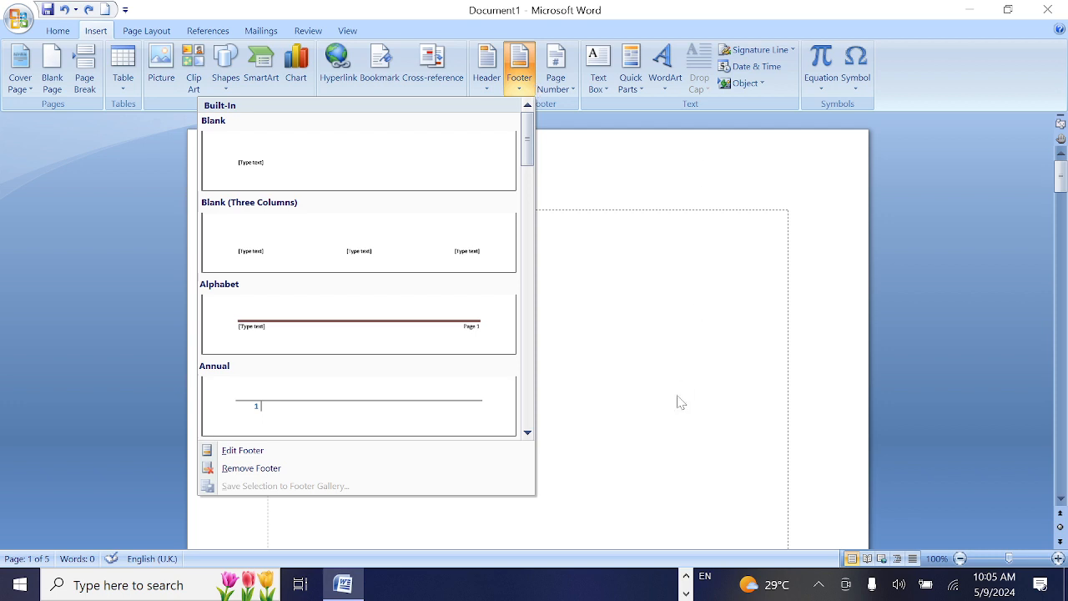
left_click(651, 344)
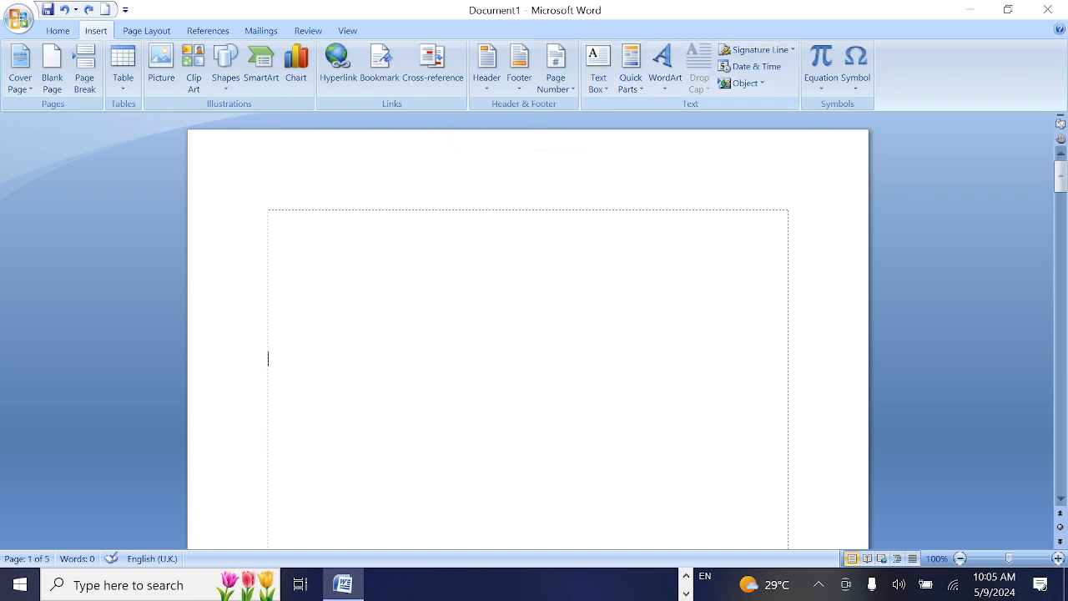
scroll(795, 340, "down", 20)
scroll(796, 341, "up", 20)
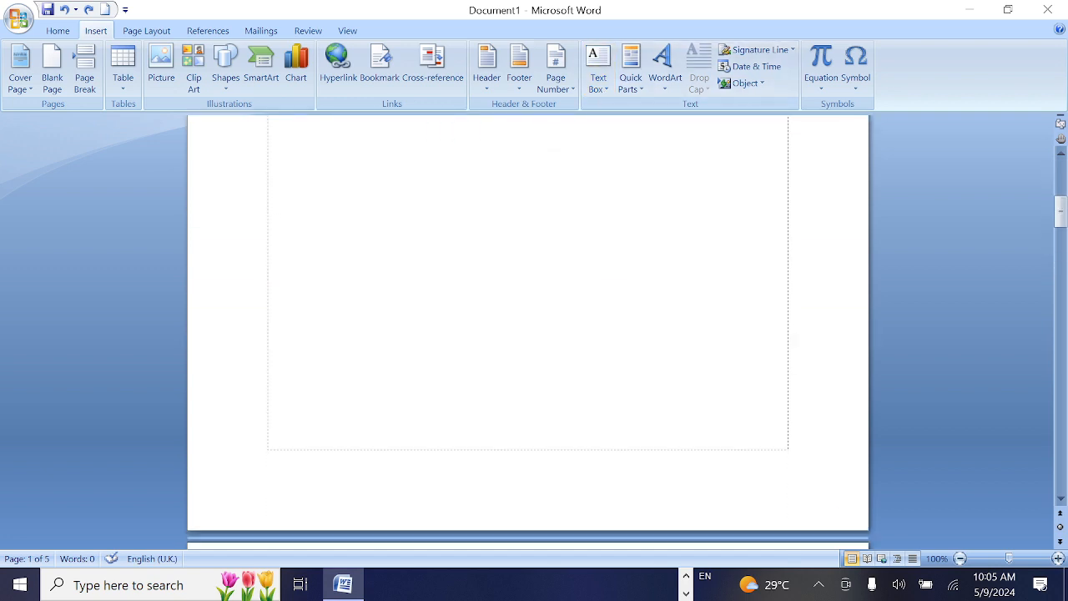
scroll(795, 341, "up", 1)
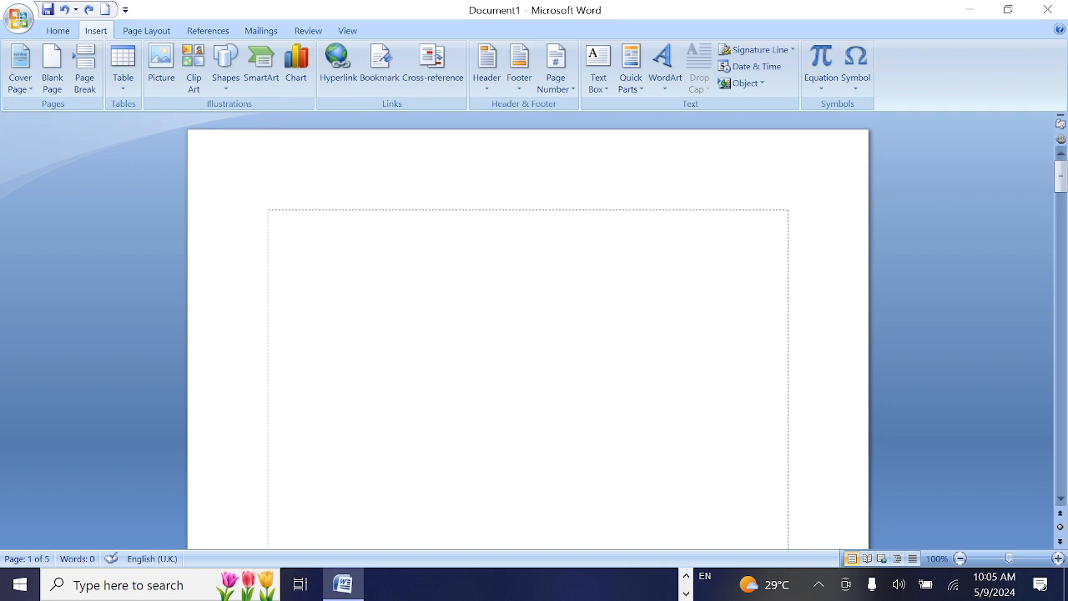
Insert a Simple Text Box on the first page and set its text wrapping to In Front of Text
left_click(605, 80)
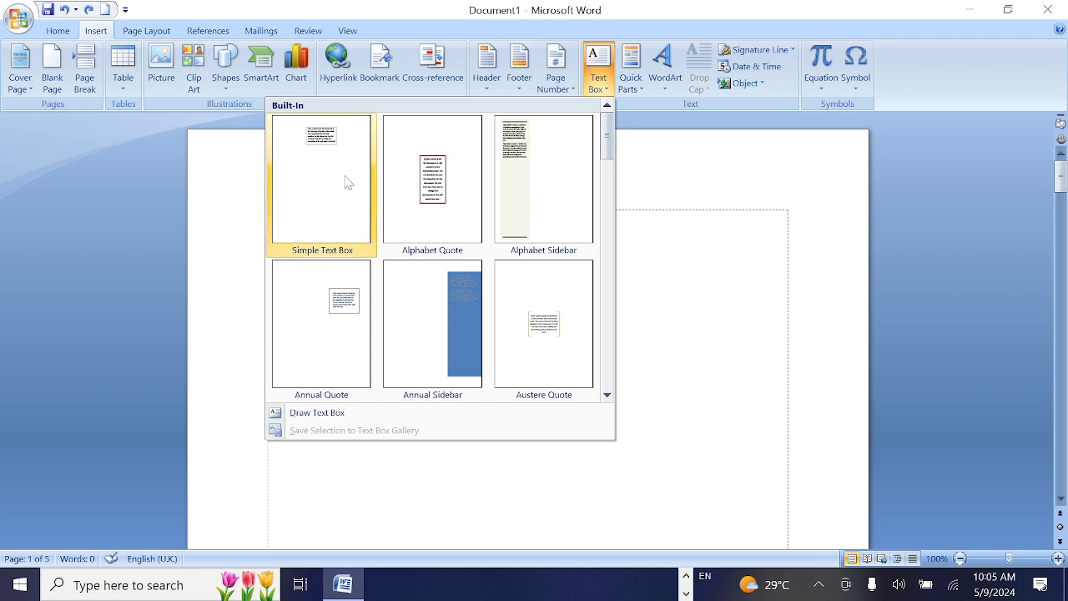
left_click(324, 206)
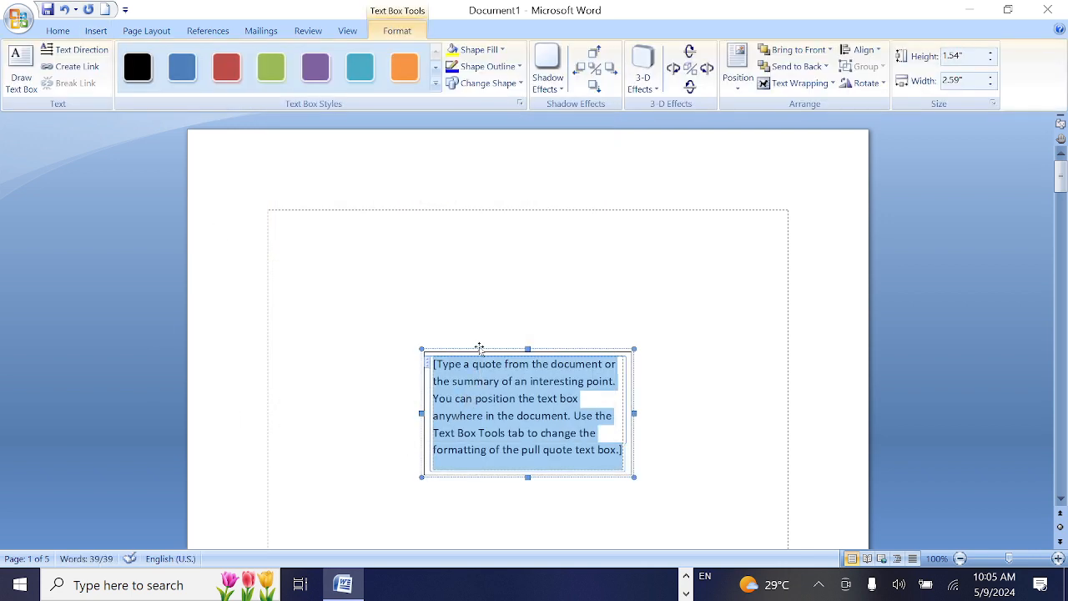
right_click(481, 352)
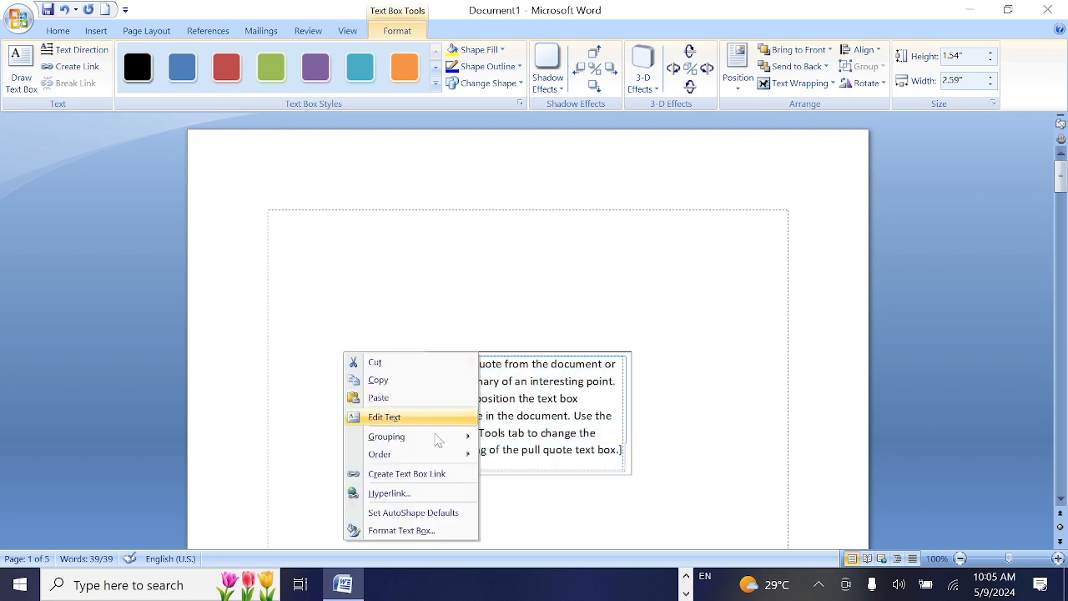
right_click(584, 360)
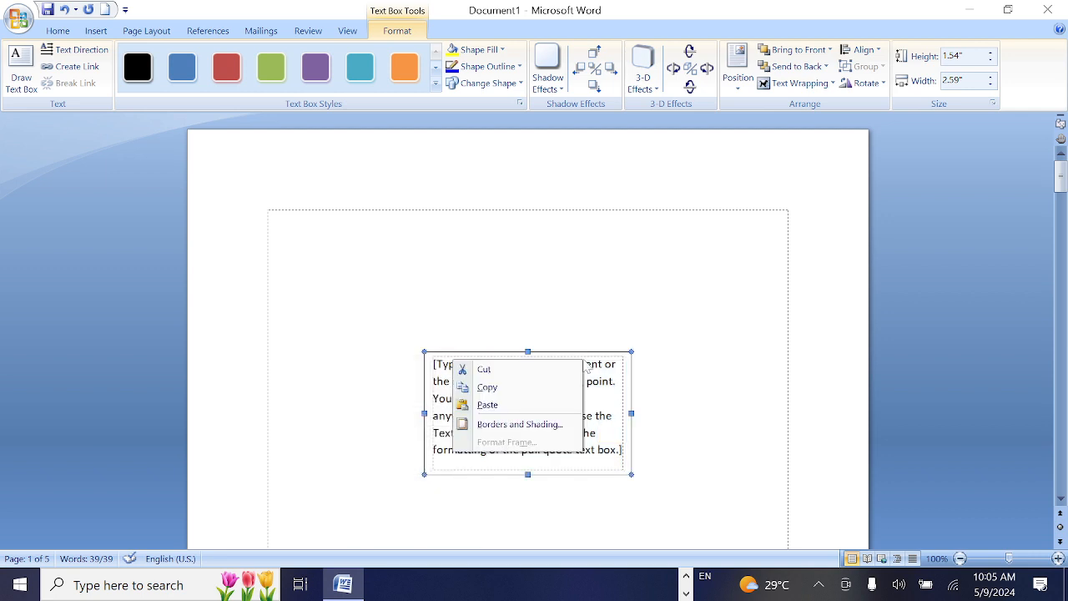
left_click(596, 353)
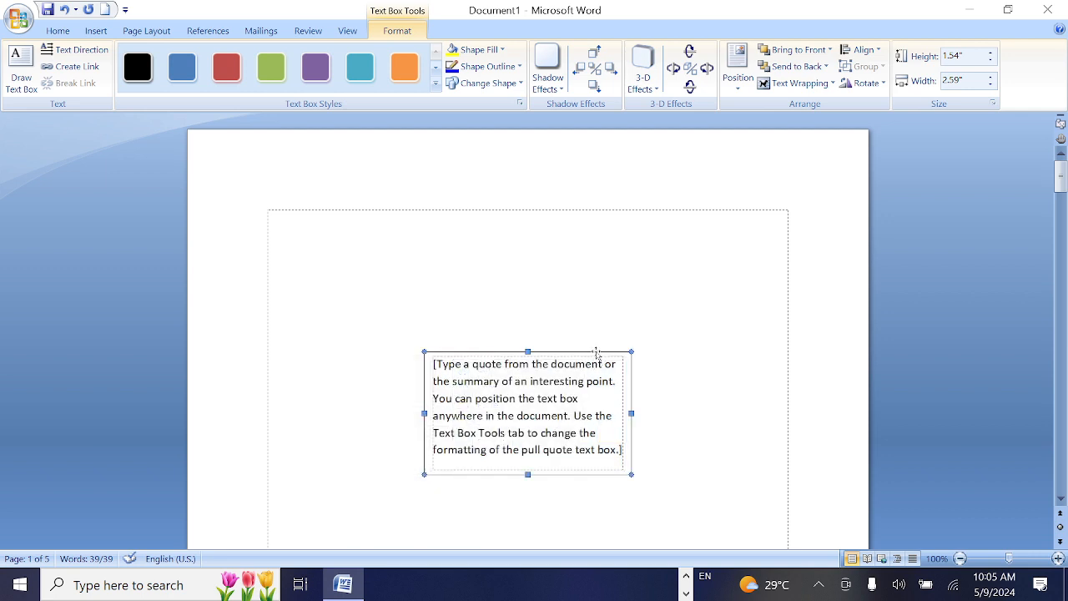
left_click(826, 84)
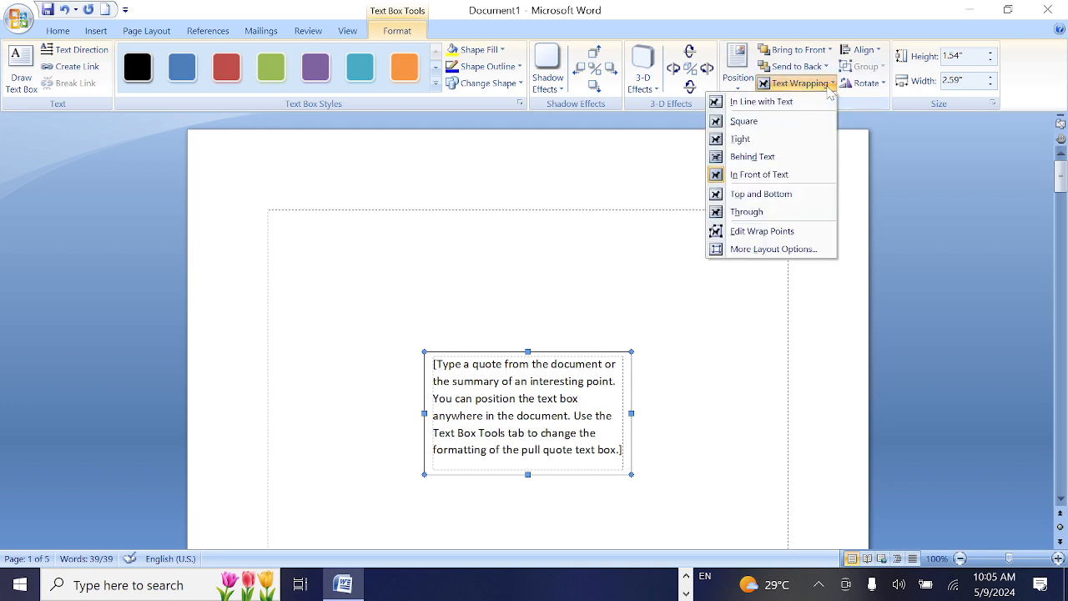
left_click(745, 177)
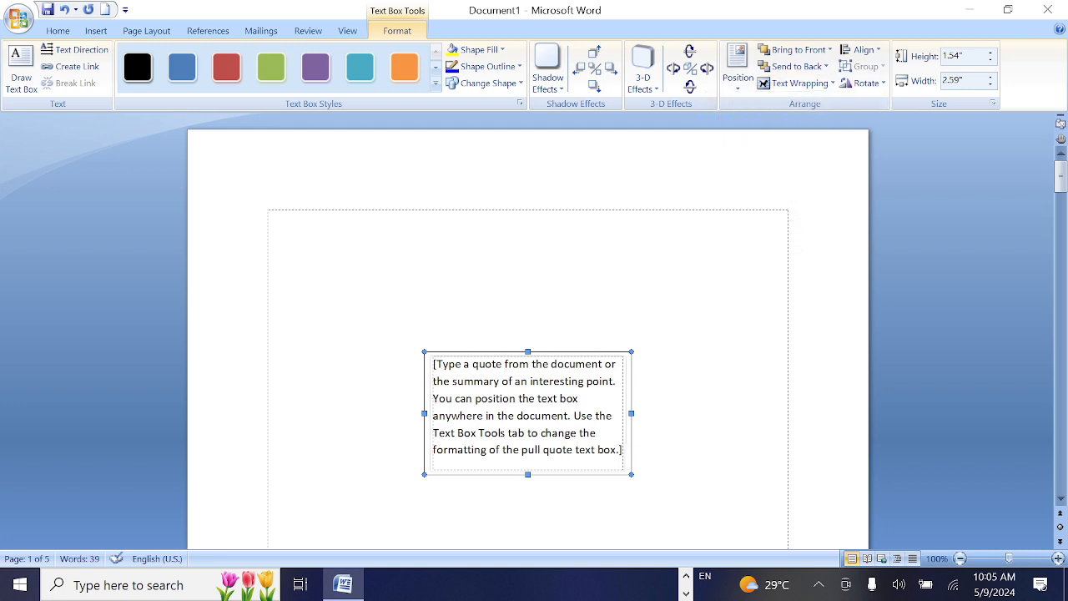
Move the text box to the upper-left corner of the page margins and enlarge it to about 1.81" high by 2.76" wide
left_click_drag(563, 351, 406, 213)
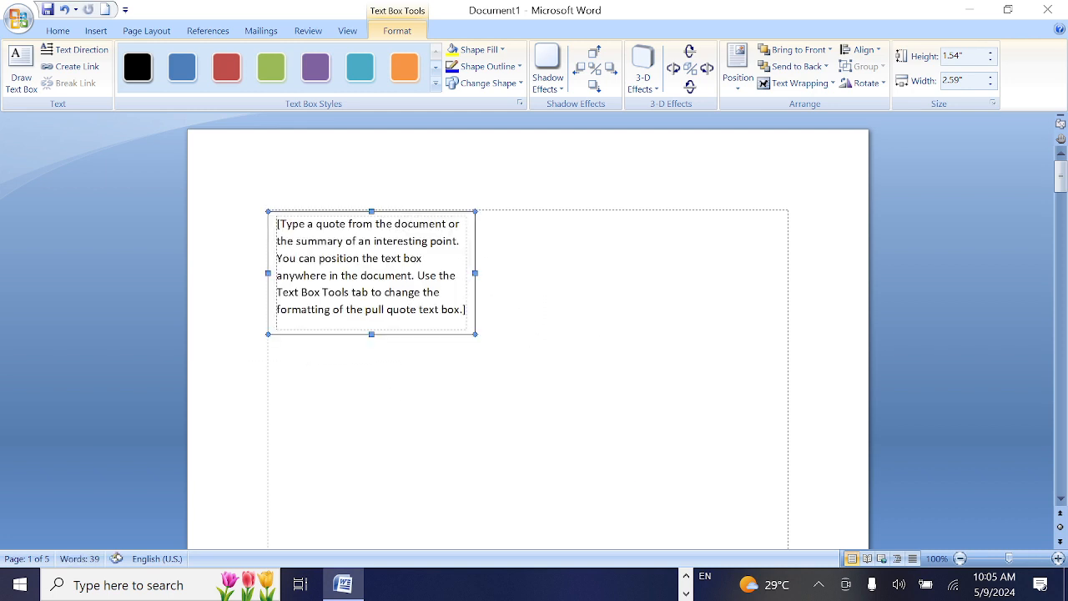
left_click_drag(477, 334, 492, 359)
Replace the text box's placeholder with the sample text "segsedgdssdjknvjksdj" and deselect the box
left_click(389, 269)
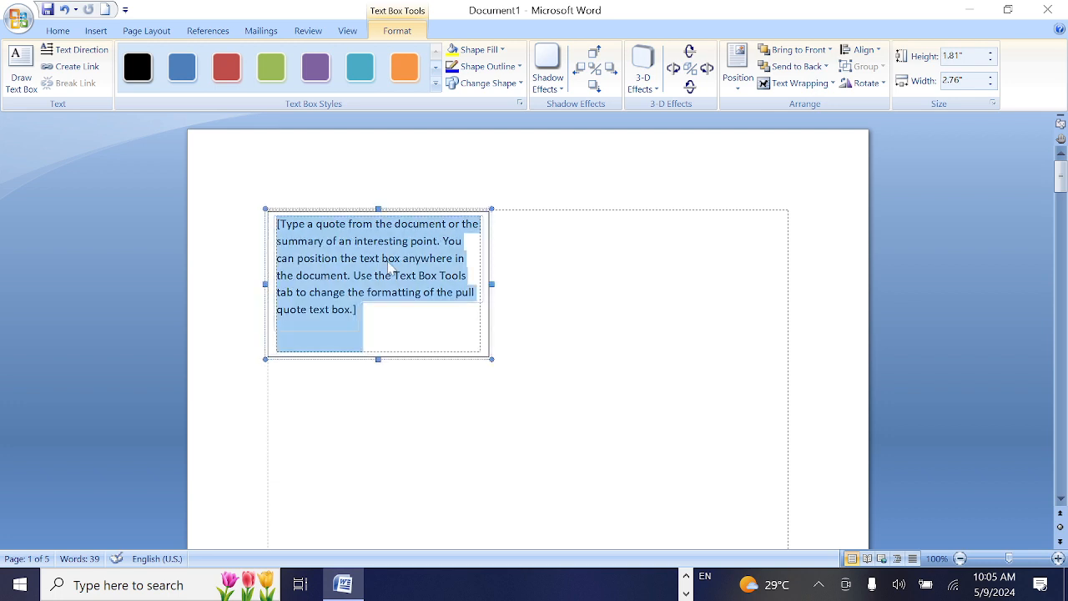
type("segsedgdssdjknvjksdj")
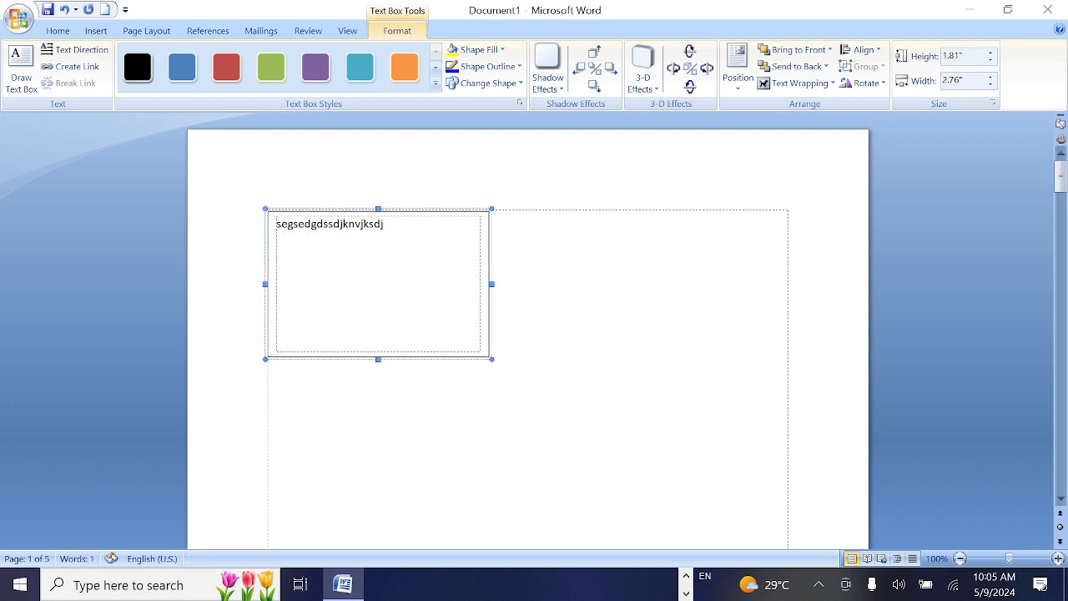
left_click(637, 282)
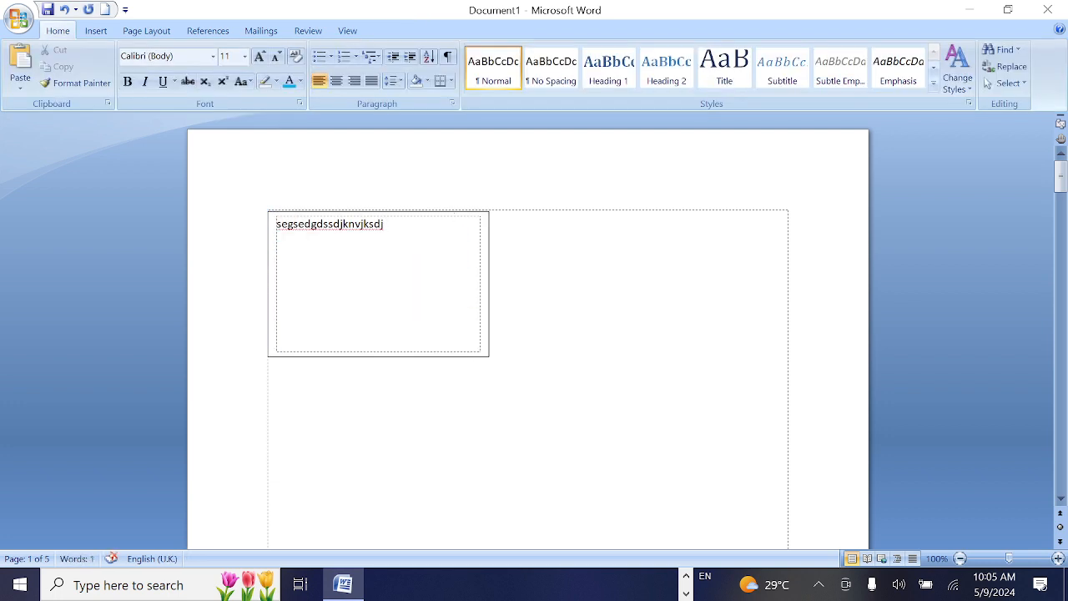
Duplicate the text box beside and below the original to make an aligned grid of two rows and two columns
left_click(445, 212)
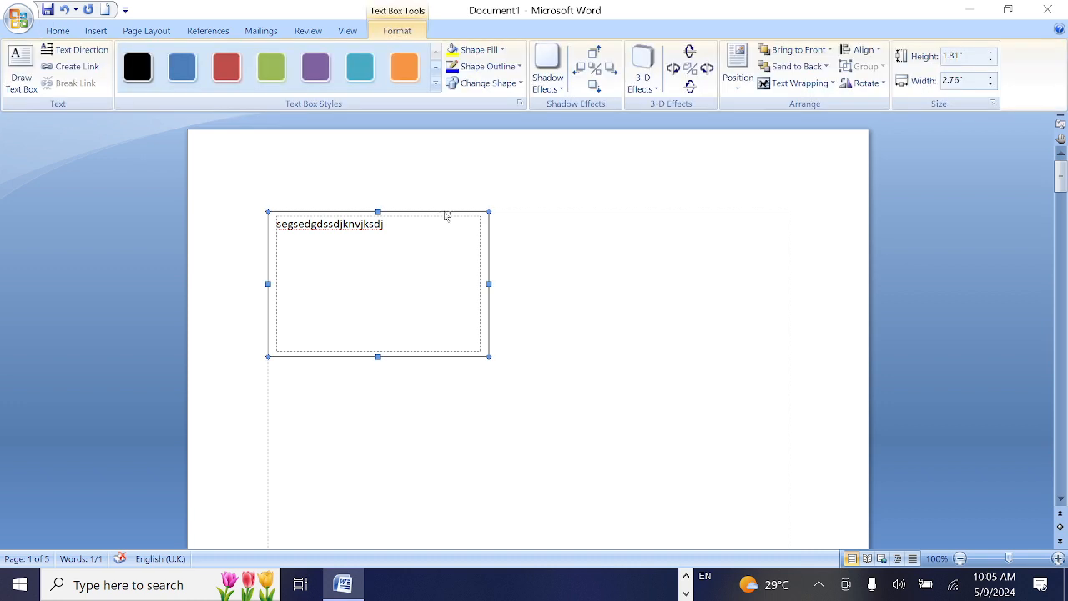
left_click_drag(445, 215, 726, 398)
scroll(701, 334, "down", 4)
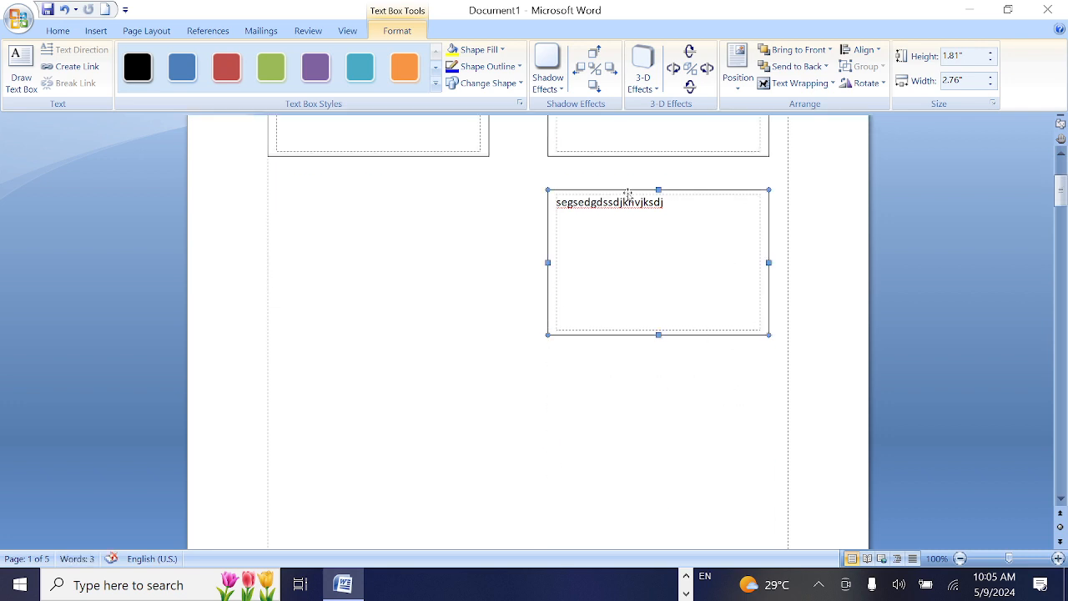
left_click_drag(630, 194, 346, 183)
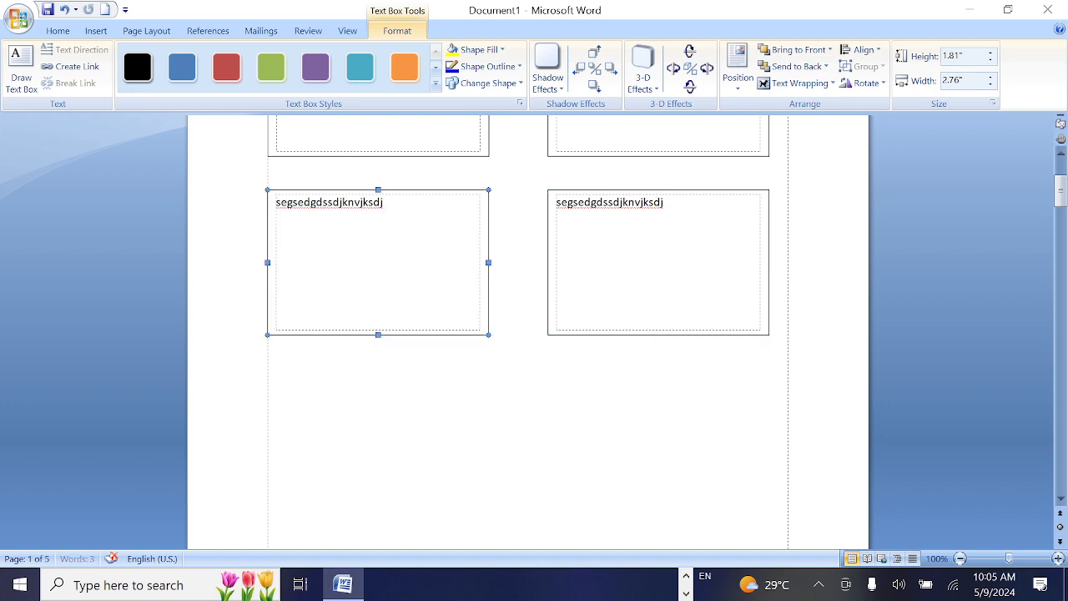
Select both text boxes in the second row, copy them straight down as a third row and deselect them
left_click(617, 190, "shift")
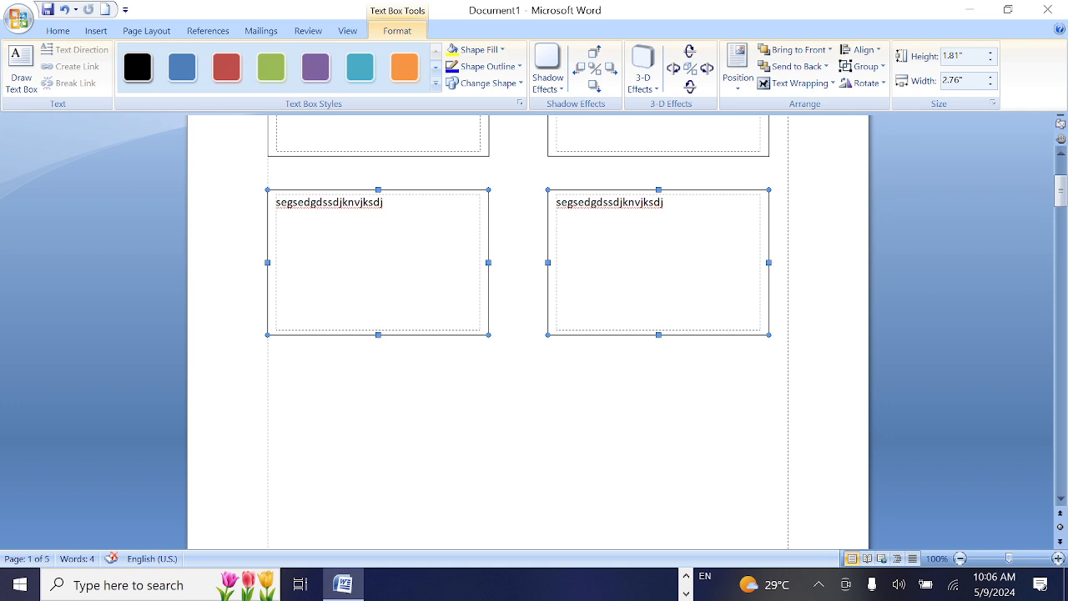
left_click_drag(580, 197, 580, 393)
scroll(538, 390, "down", 5)
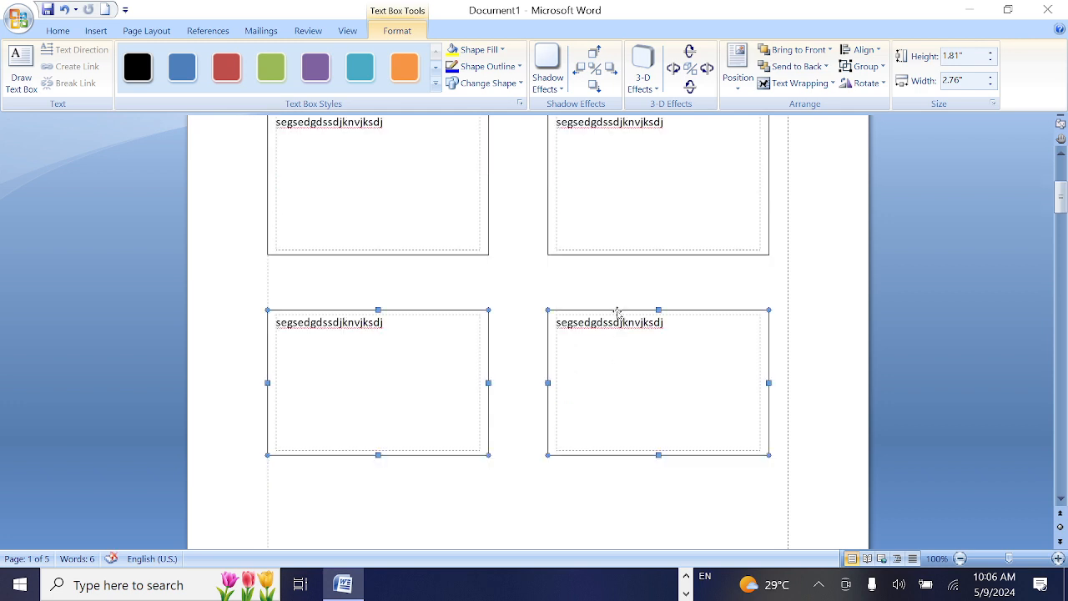
left_click(539, 390)
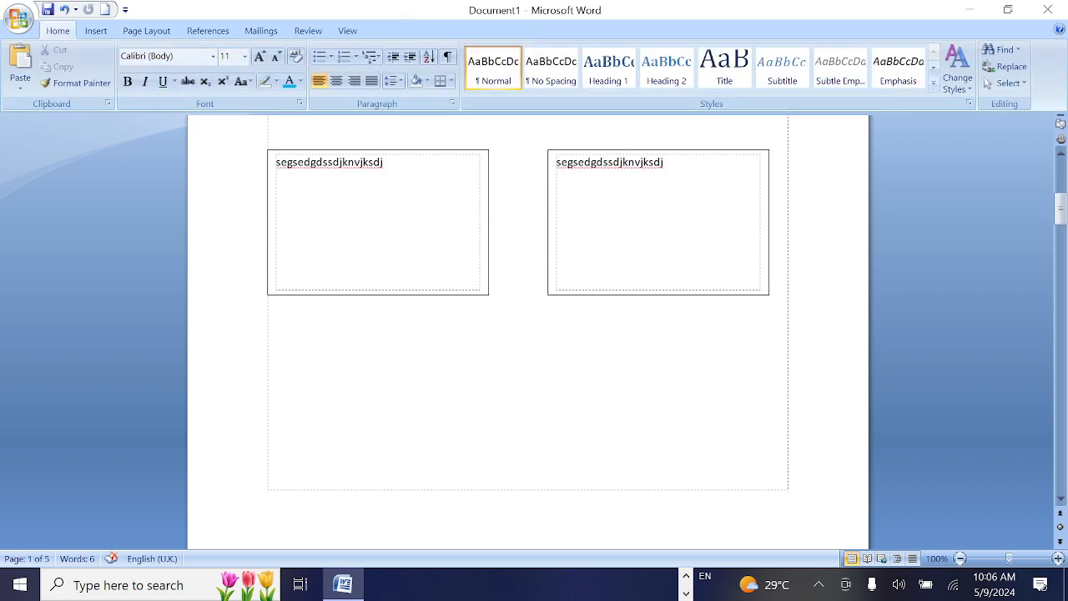
Select both text boxes in the third row, copy them straight down as a fourth row and review the page's layout
left_click(470, 150)
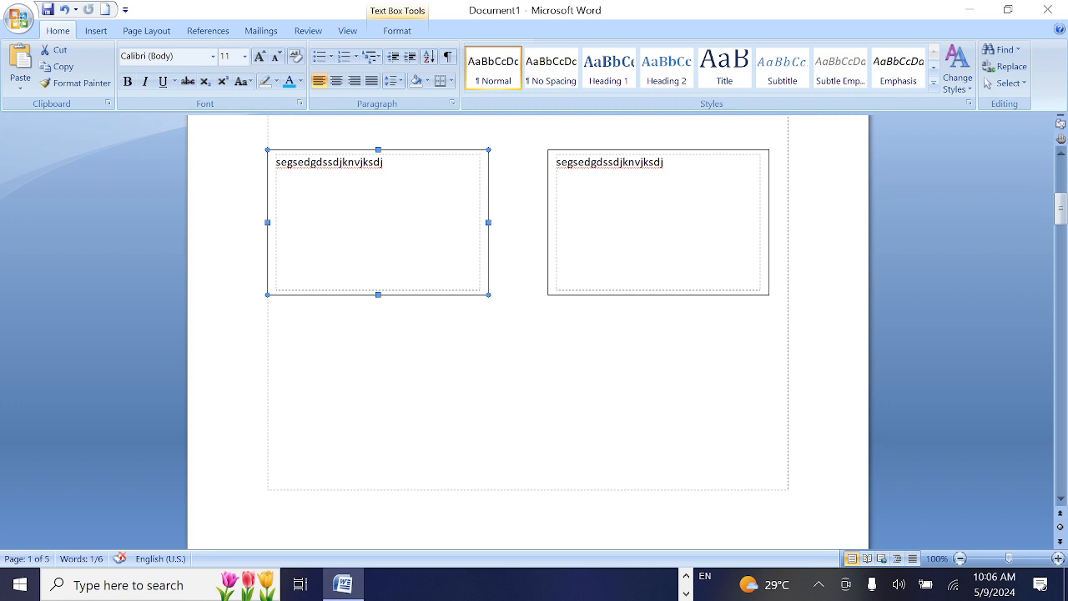
left_click(590, 151, "shift")
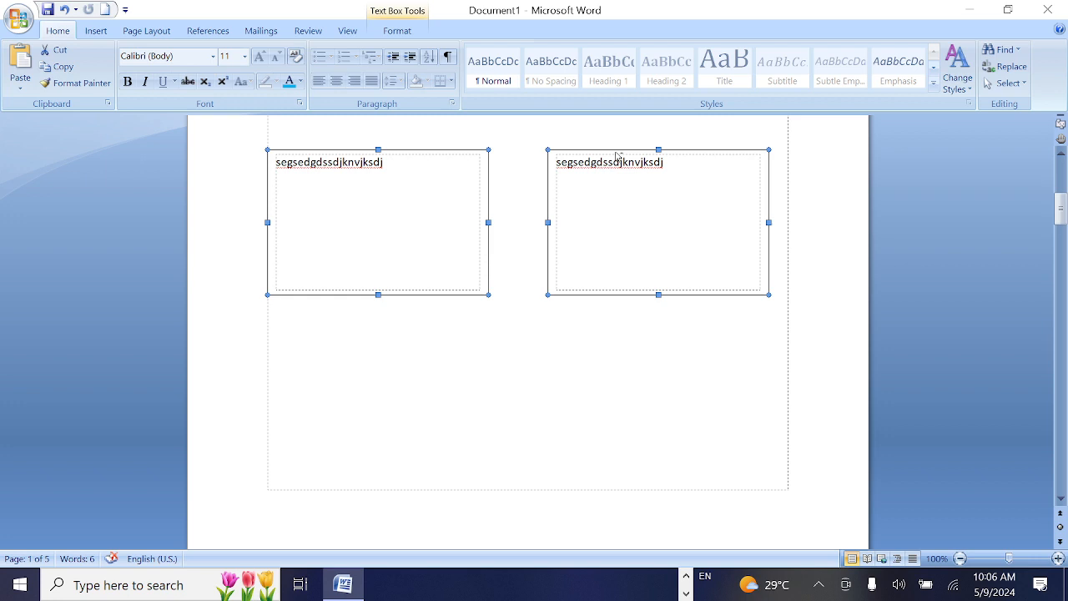
left_click_drag(617, 155, 606, 339)
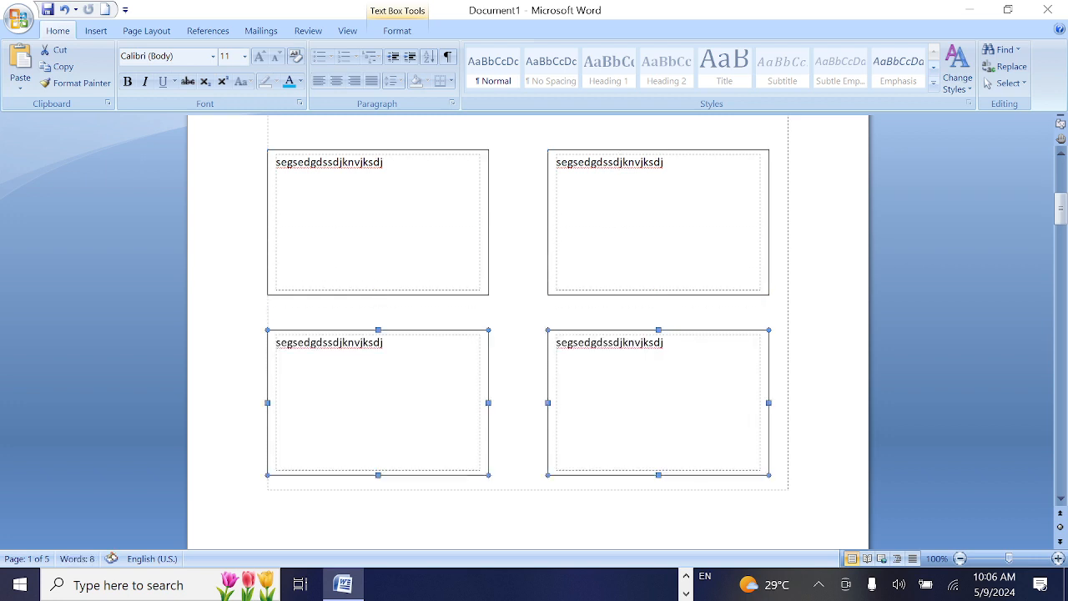
scroll(606, 338, "up", 4)
scroll(606, 338, "up", 5)
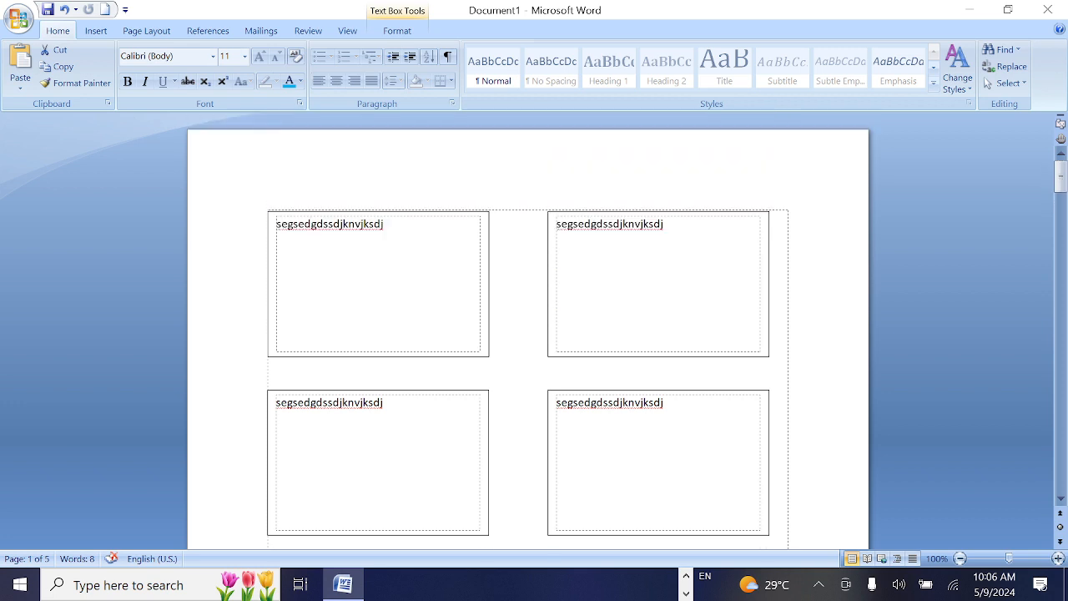
scroll(606, 339, "down", 16)
scroll(563, 293, "up", 8)
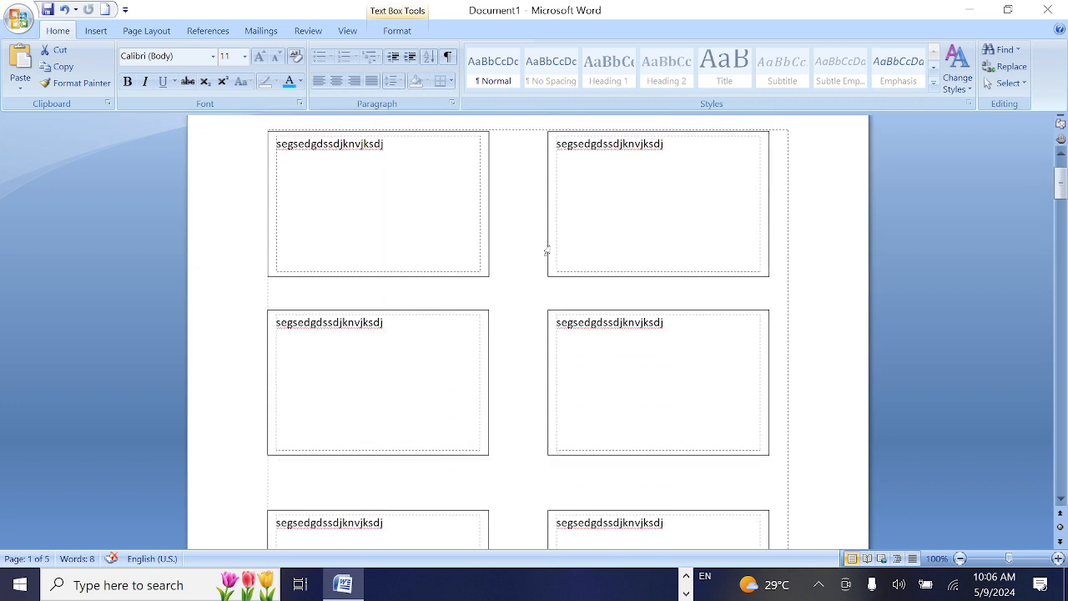
scroll(546, 251, "up", 2)
scroll(547, 251, "down", 10)
scroll(547, 251, "up", 4)
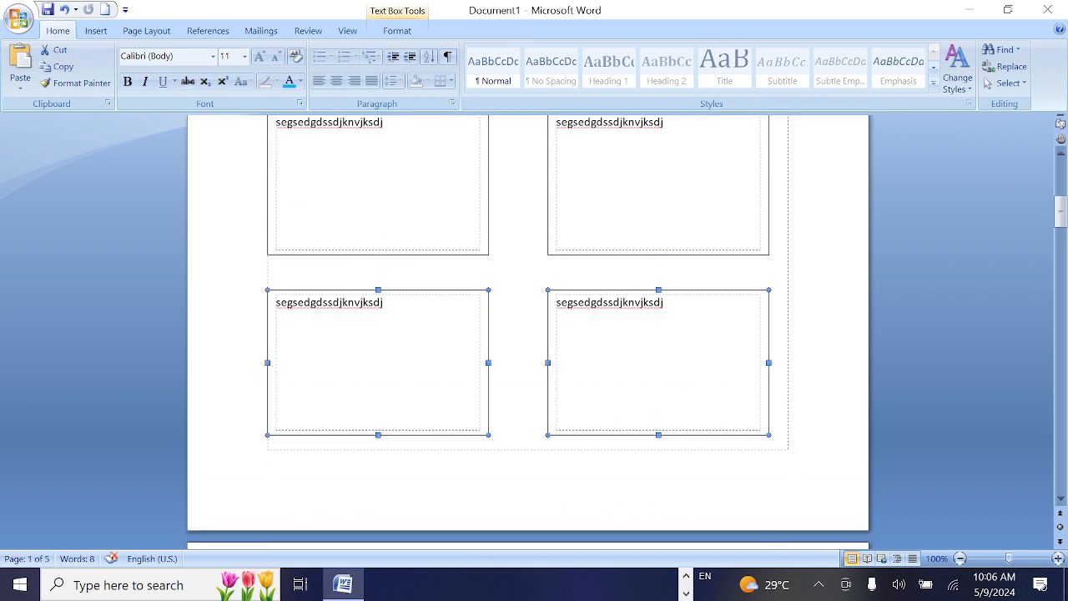
Deselect the bottom-row text boxes and fill the second text box of the first row with the picture Untitled.png
left_click(723, 279)
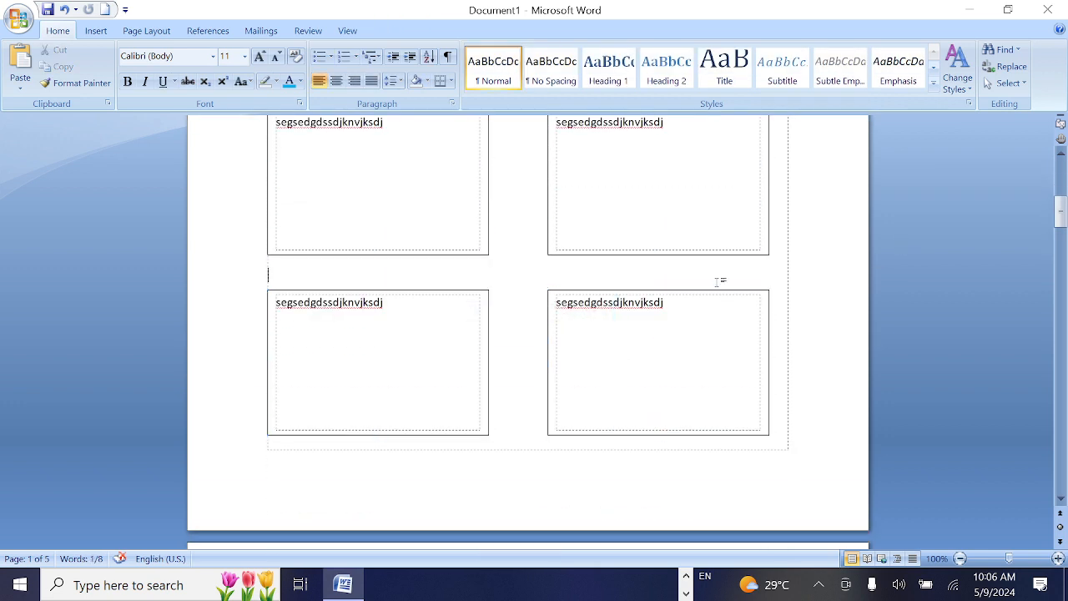
key("ctrl+v")
scroll(527, 334, "up", 2)
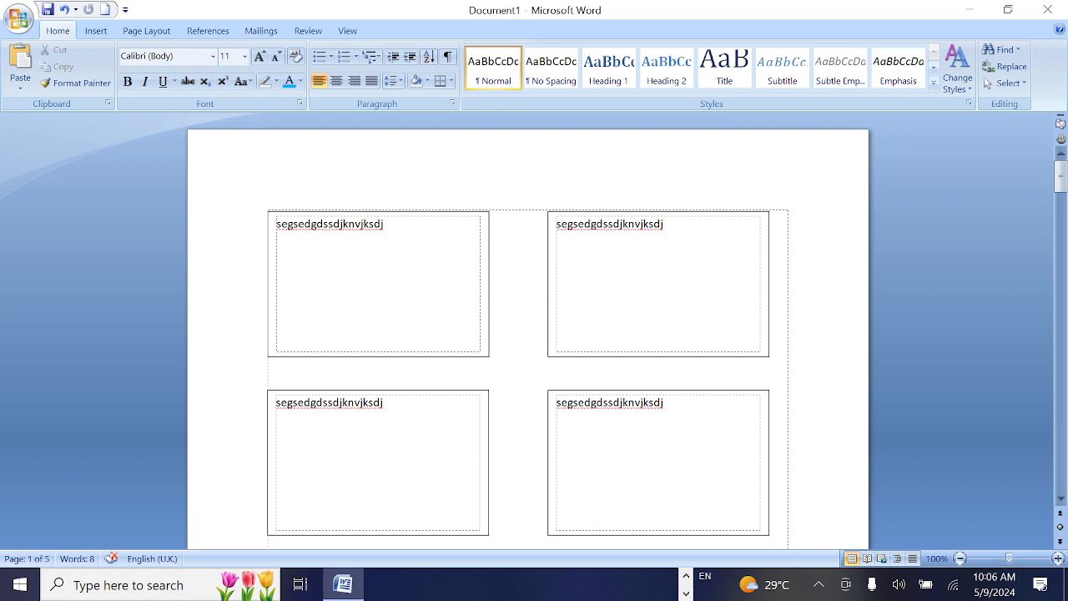
left_click(598, 213)
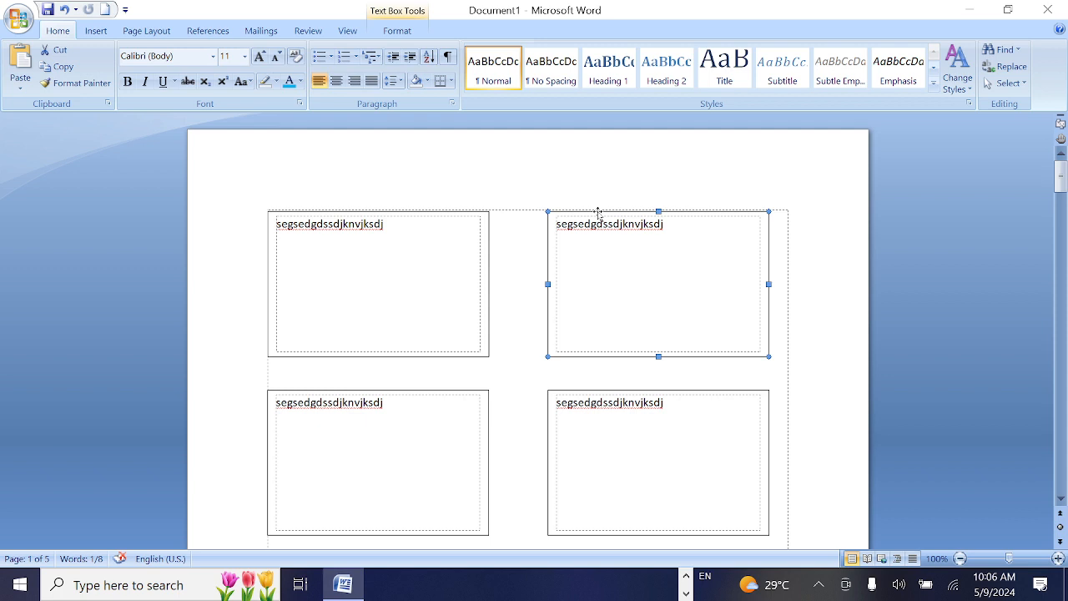
right_click(598, 213)
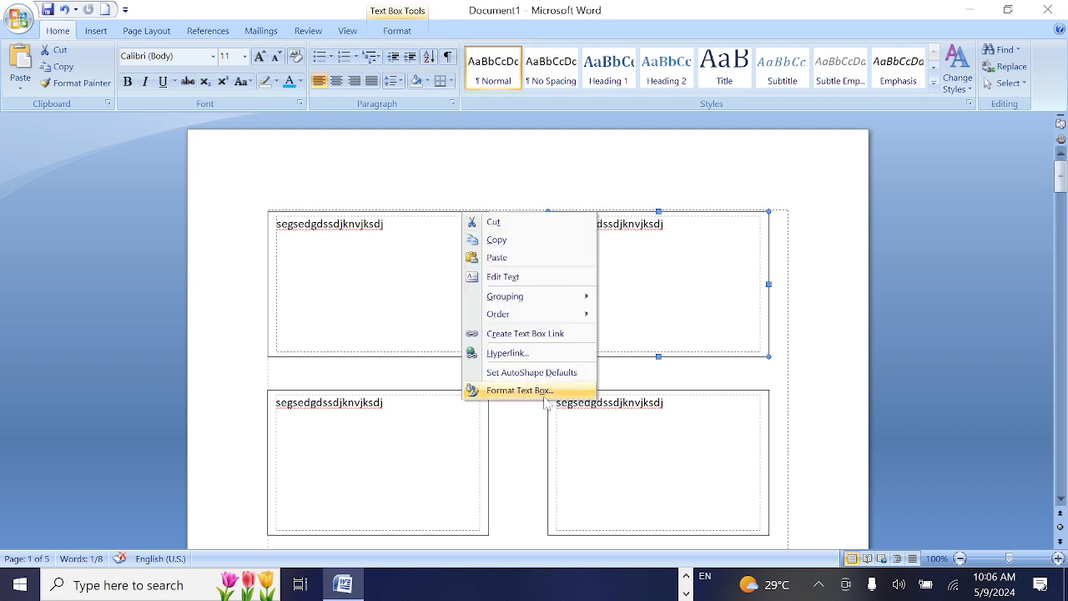
left_click(520, 391)
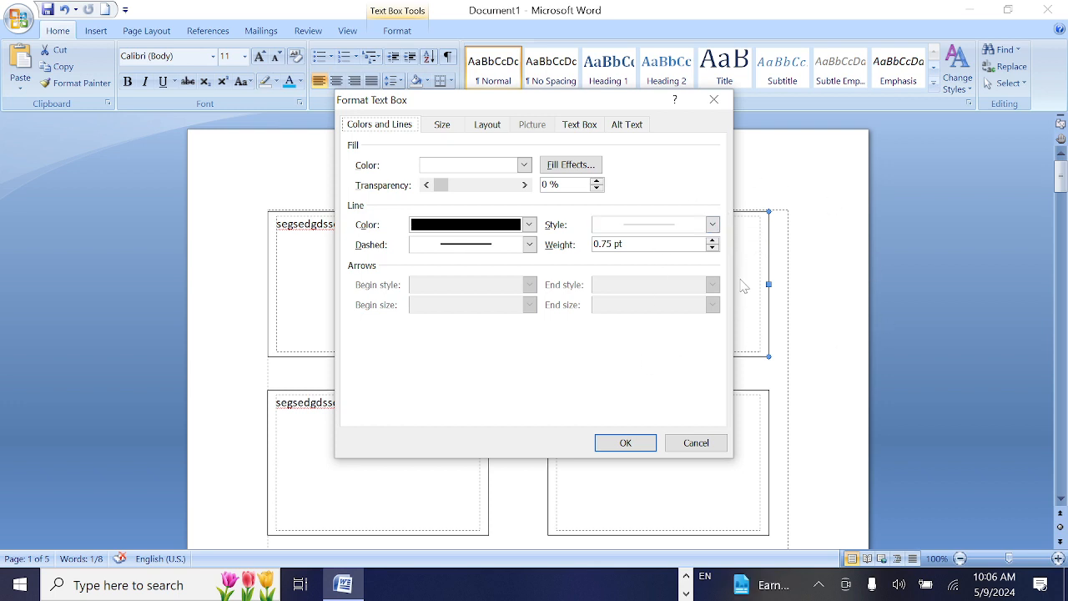
left_click(571, 164)
left_click(535, 124)
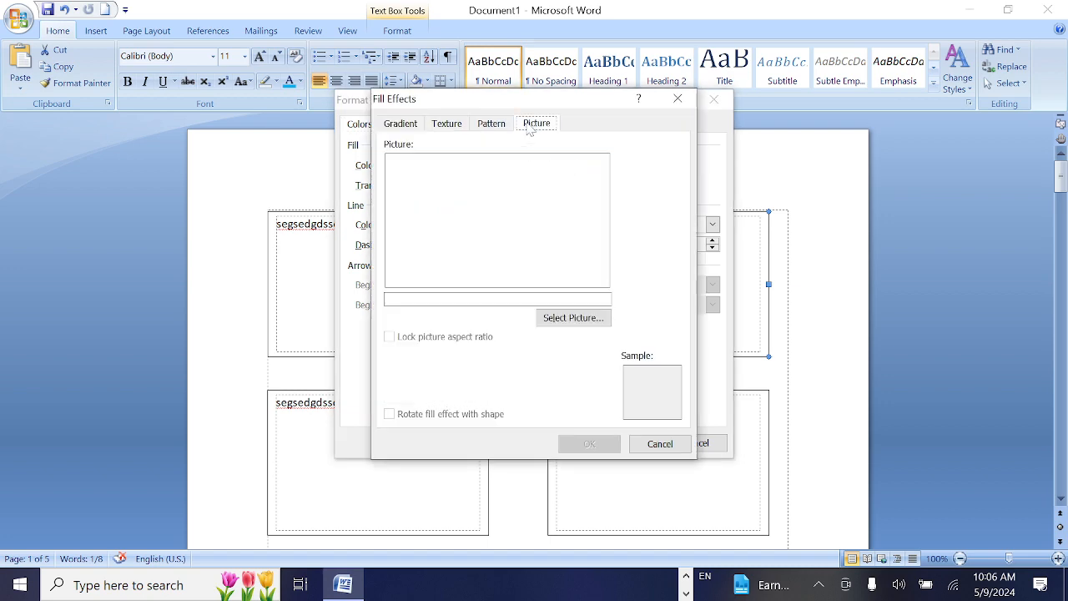
left_click(585, 316)
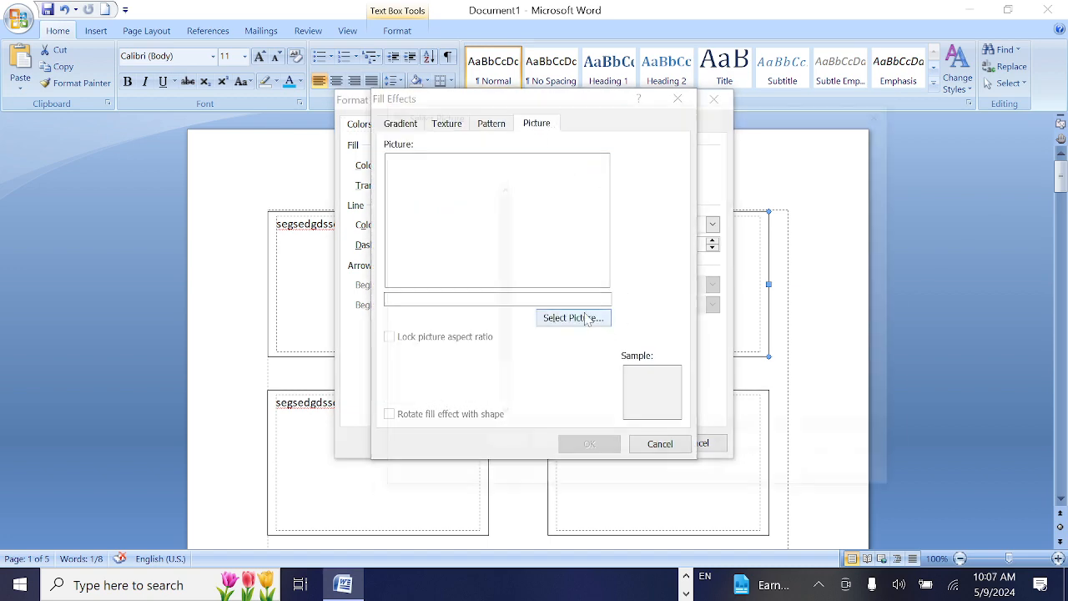
left_click(765, 248)
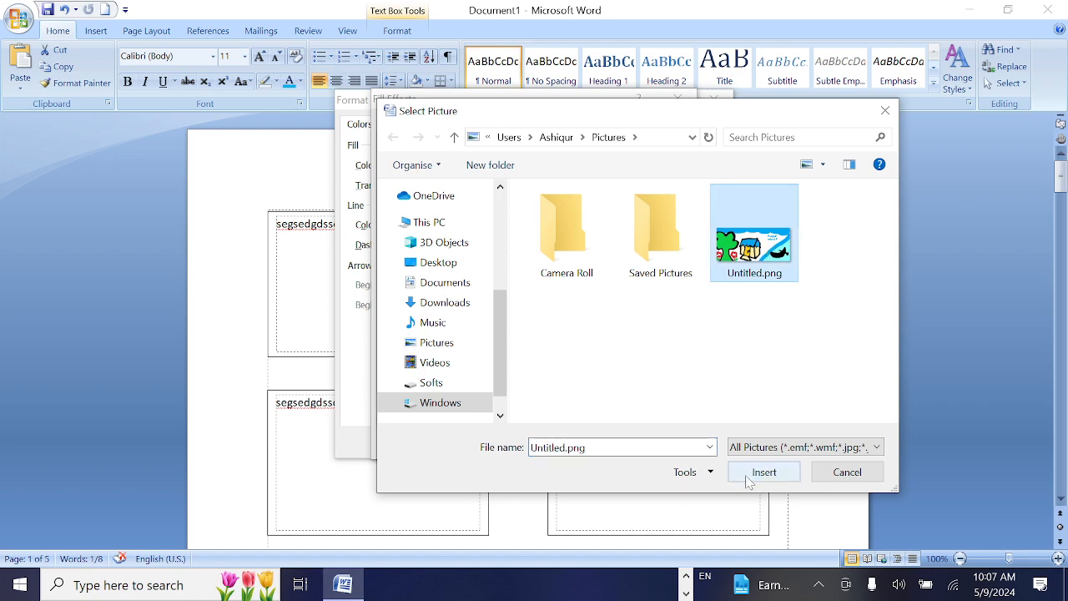
left_click(751, 470)
left_click(609, 444)
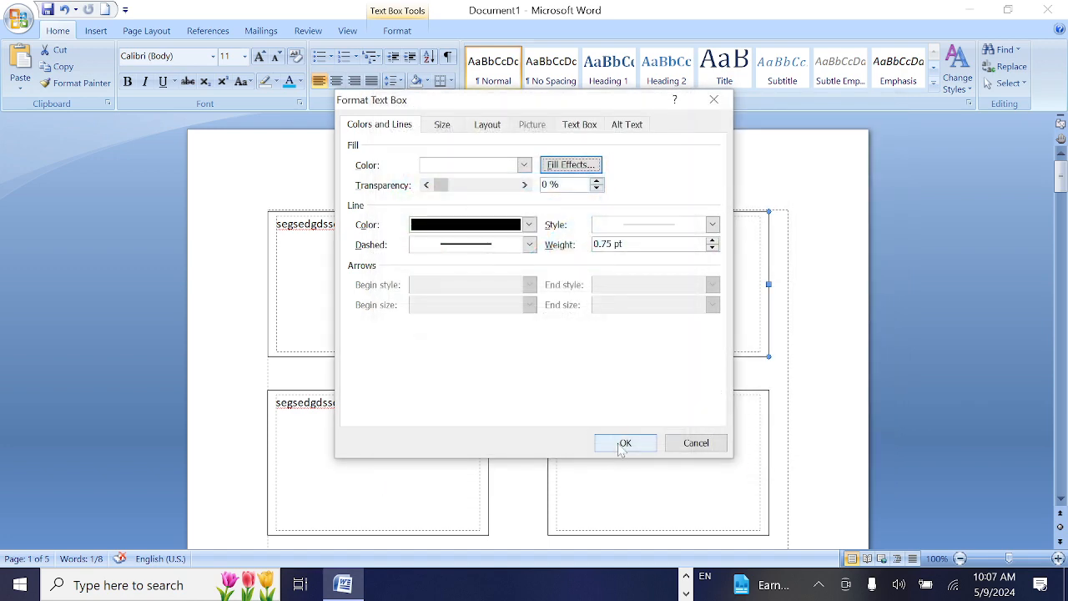
left_click(623, 445)
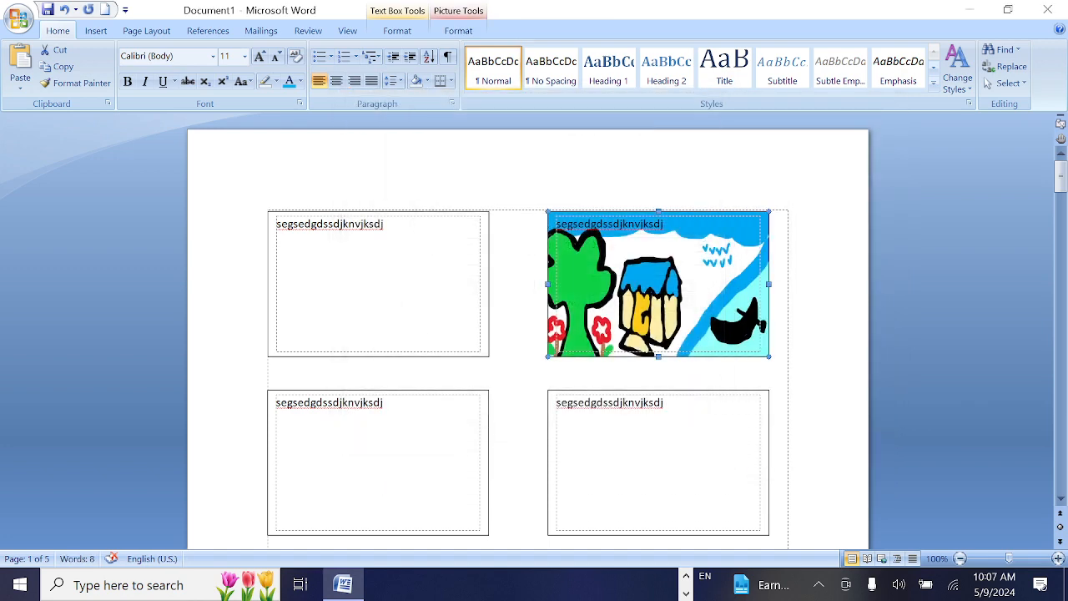
Insert the text "rsutfiouhi" within the existing sample text of the picture-filled text box
left_click(603, 224)
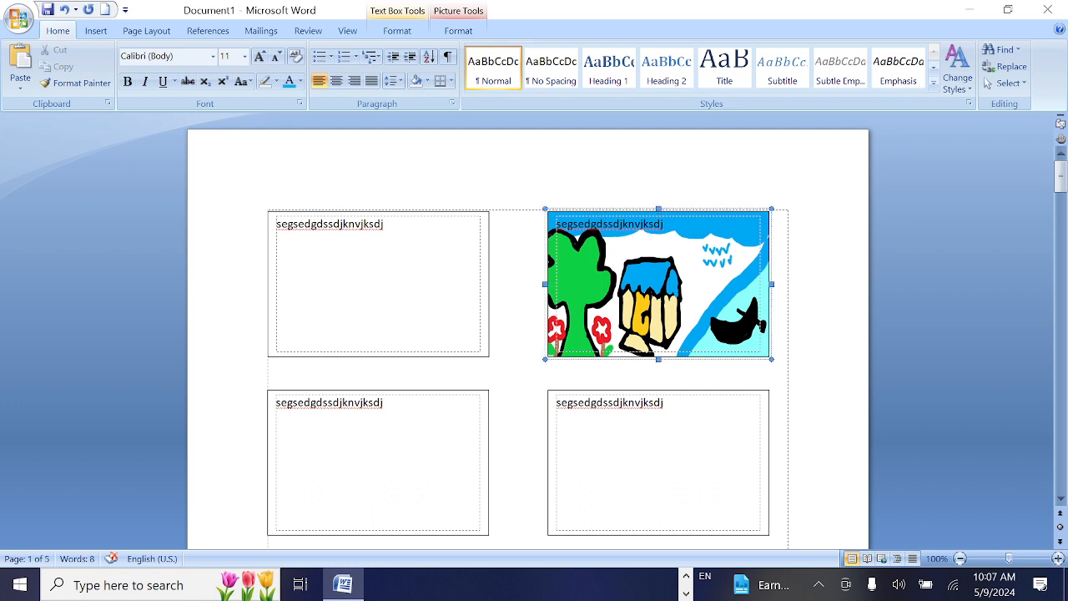
type("rsutfiouhi")
Fill the first text box of the first row with a light blue theme colour
left_click(386, 211)
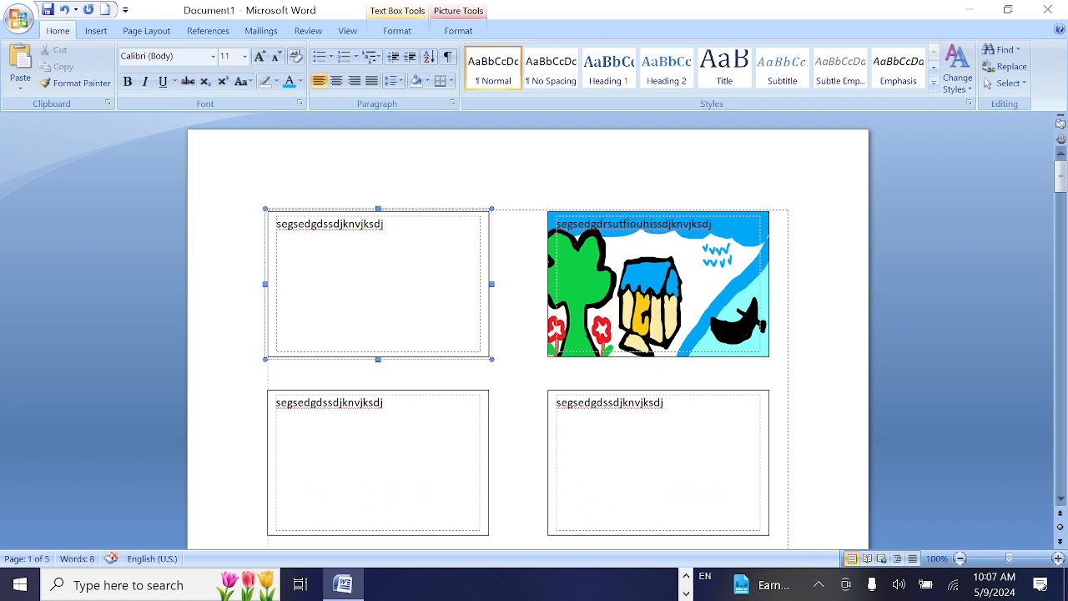
right_click(387, 212)
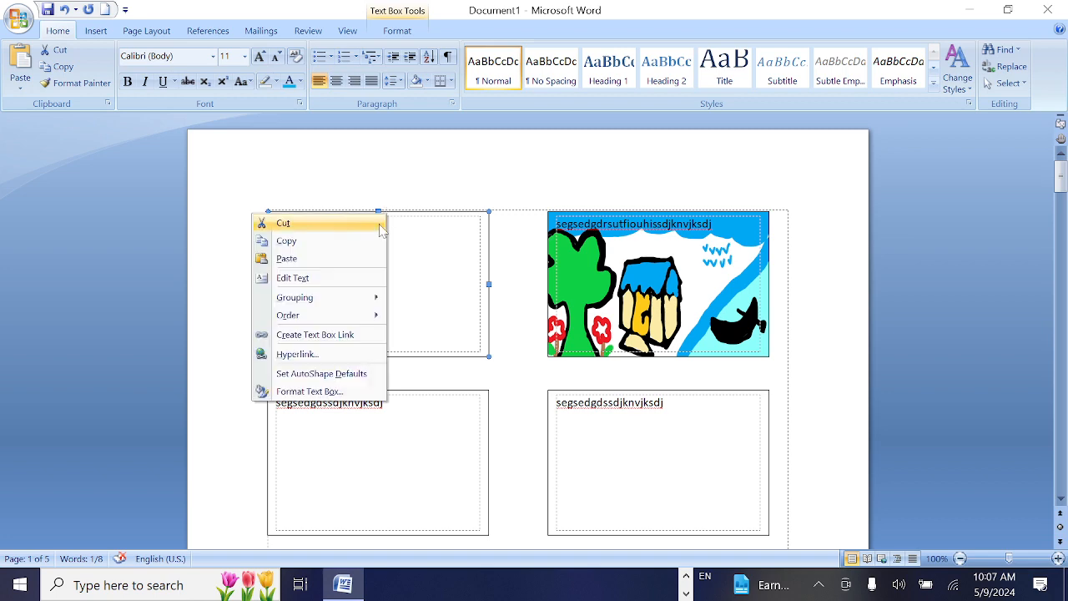
left_click(345, 390)
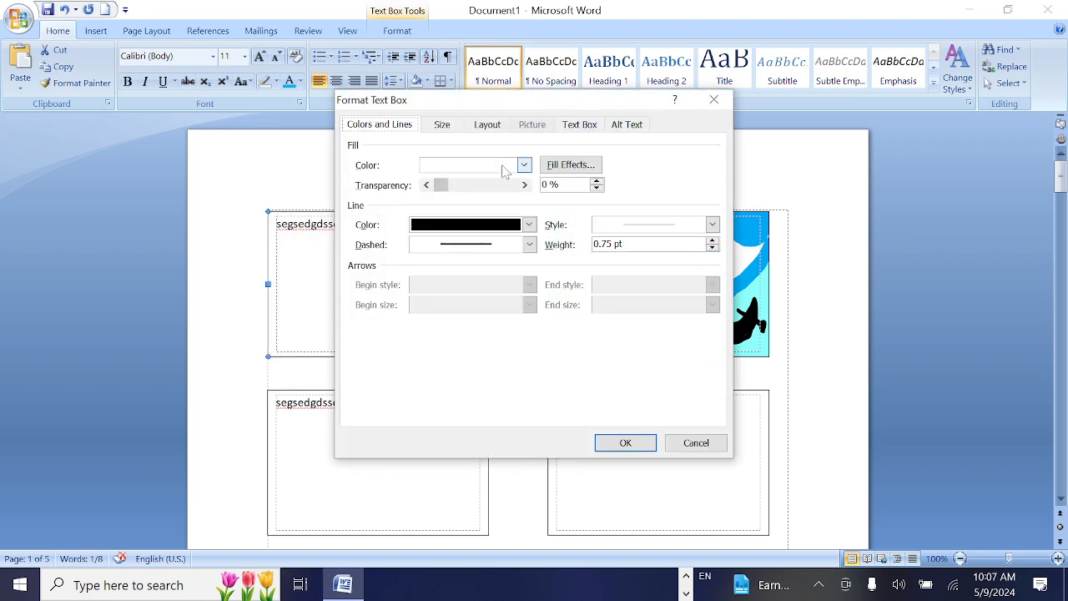
left_click(523, 165)
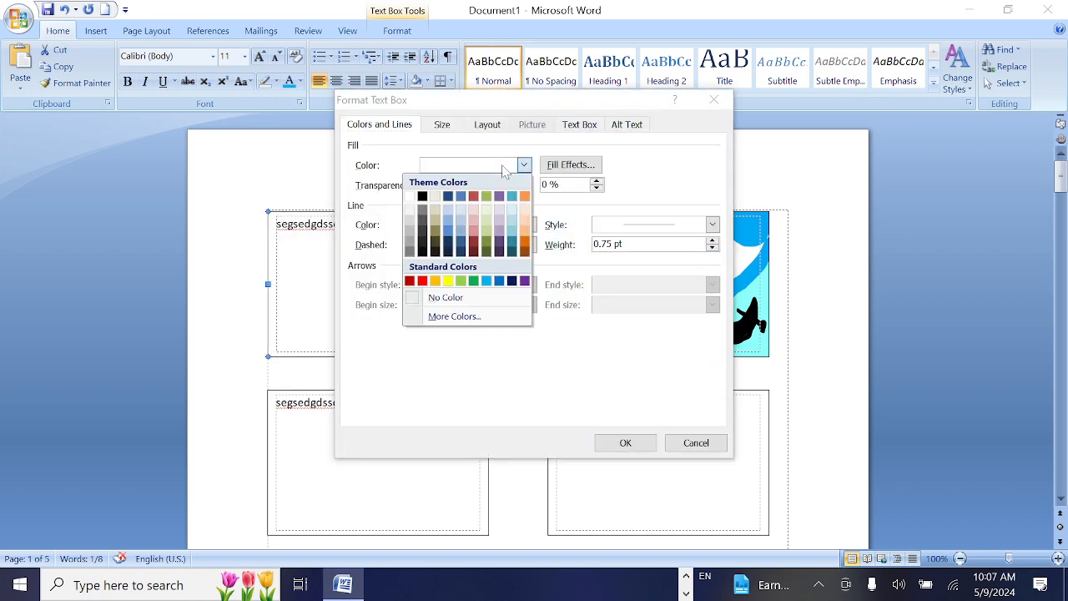
left_click(448, 223)
left_click(625, 443)
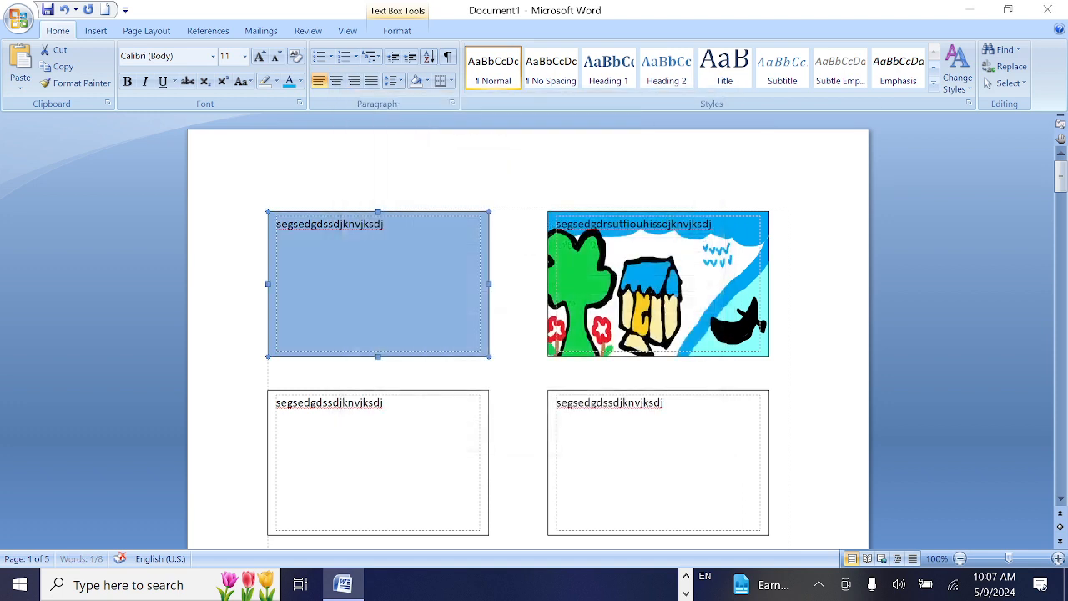
Set the border line of the text box below the blue one to a medium blue theme colour
left_click(382, 403)
scroll(527, 334, "down", 1)
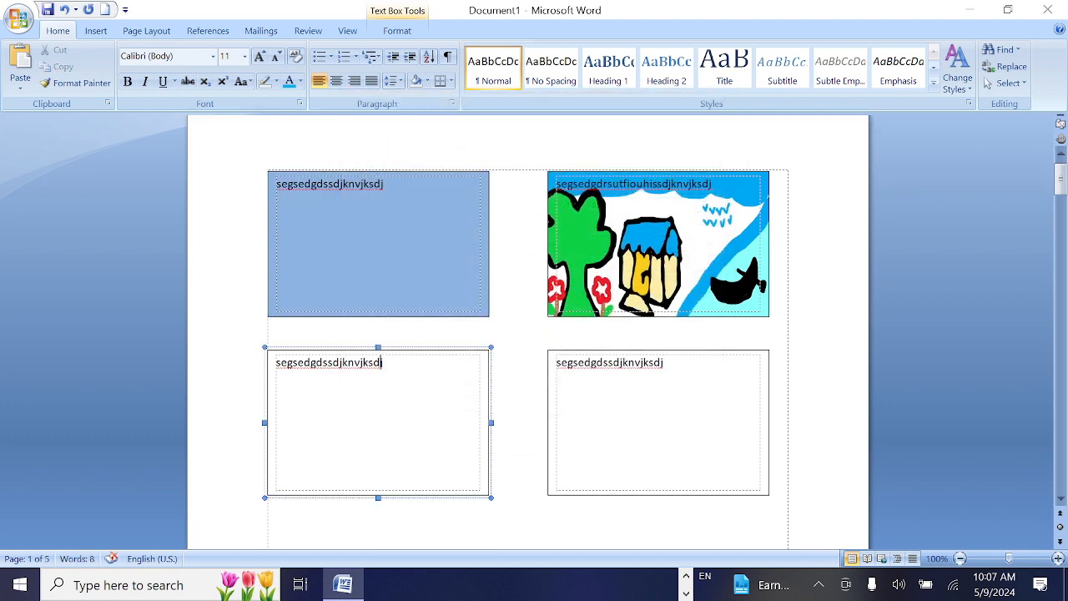
left_click(426, 350)
right_click(286, 353)
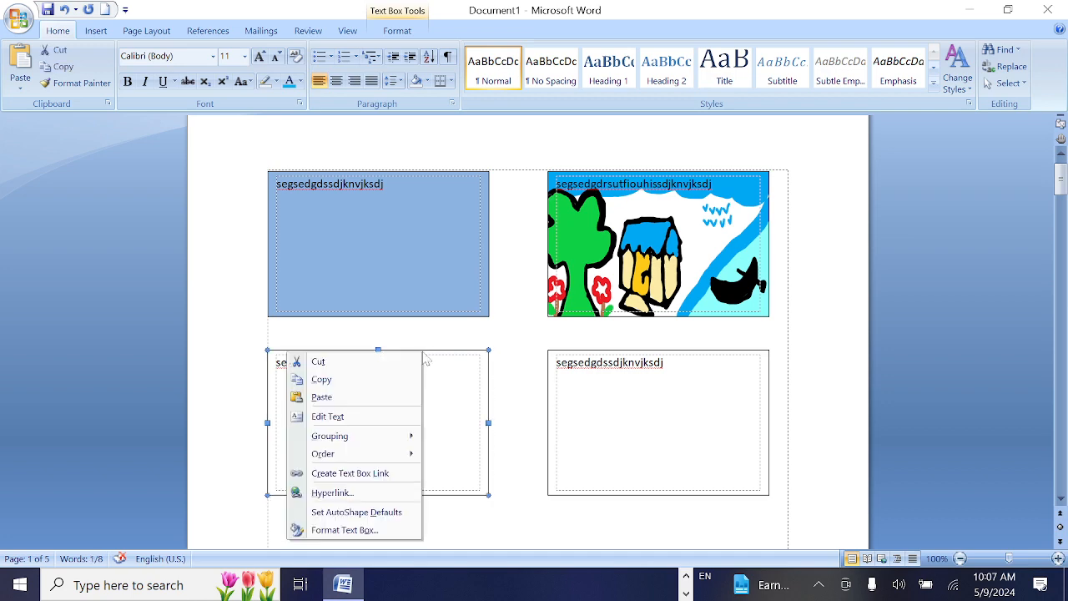
left_click(372, 527)
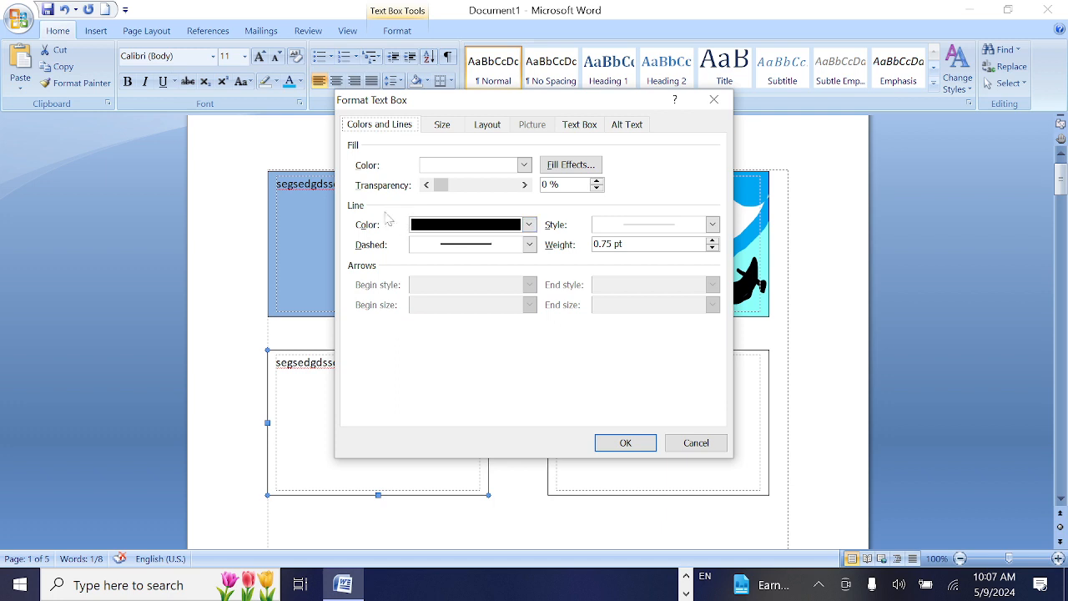
left_click(529, 225)
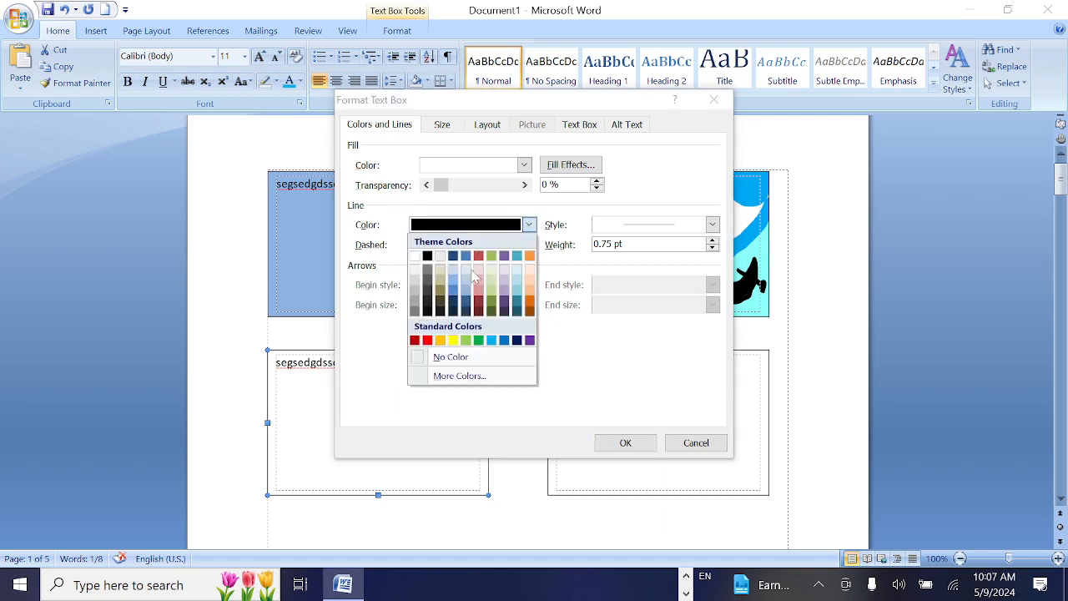
left_click(453, 289)
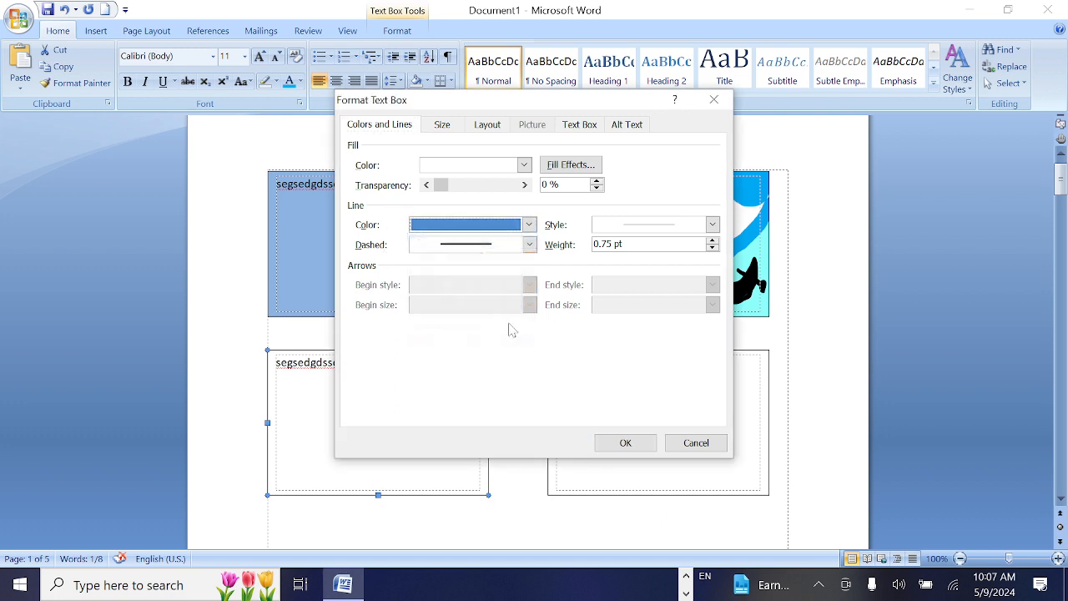
Give this border a round-dotted dash, the second 4½ pt compound line style and a 5 pt weight, and apply the formatting
left_click(530, 244)
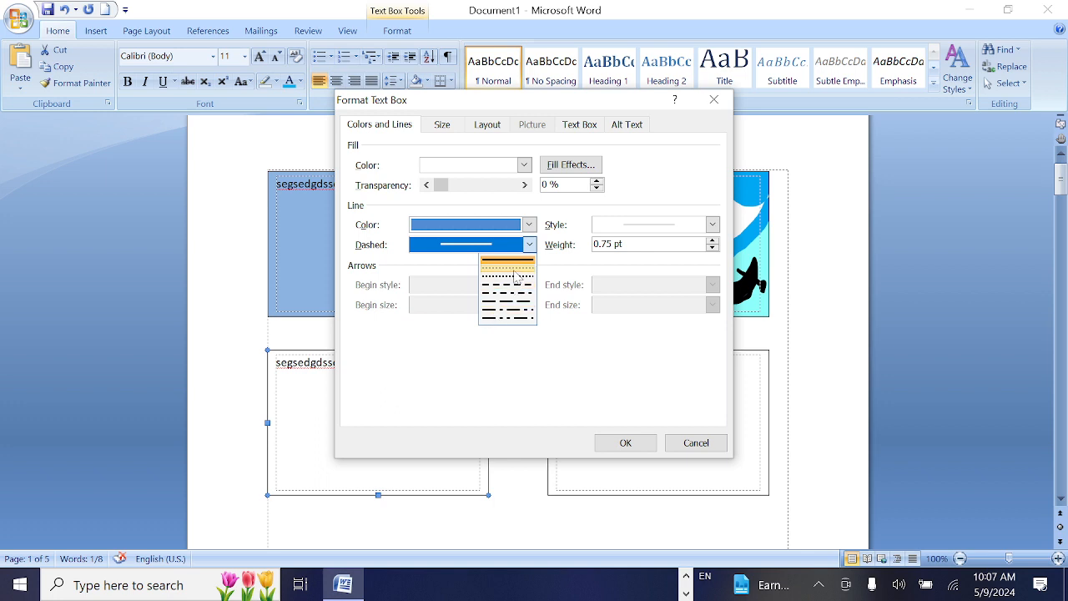
left_click(509, 268)
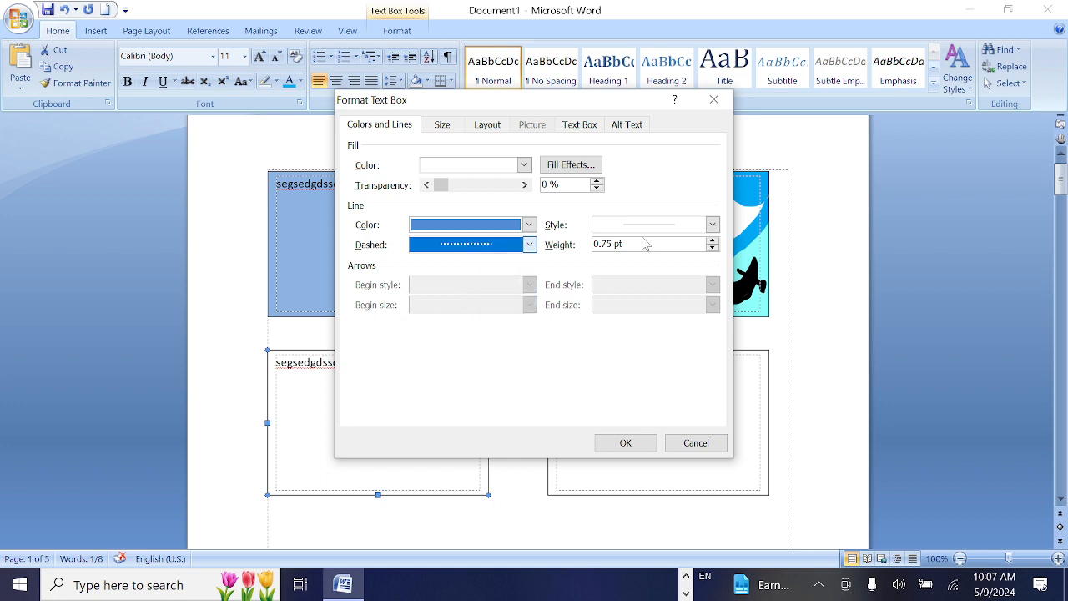
left_click(712, 225)
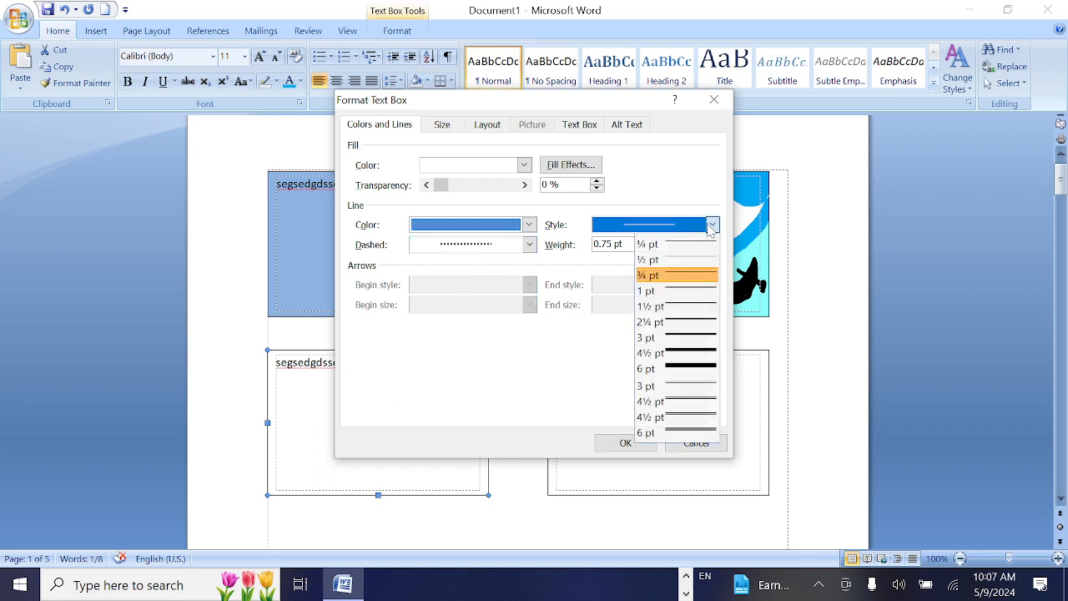
left_click(690, 418)
left_click(712, 241)
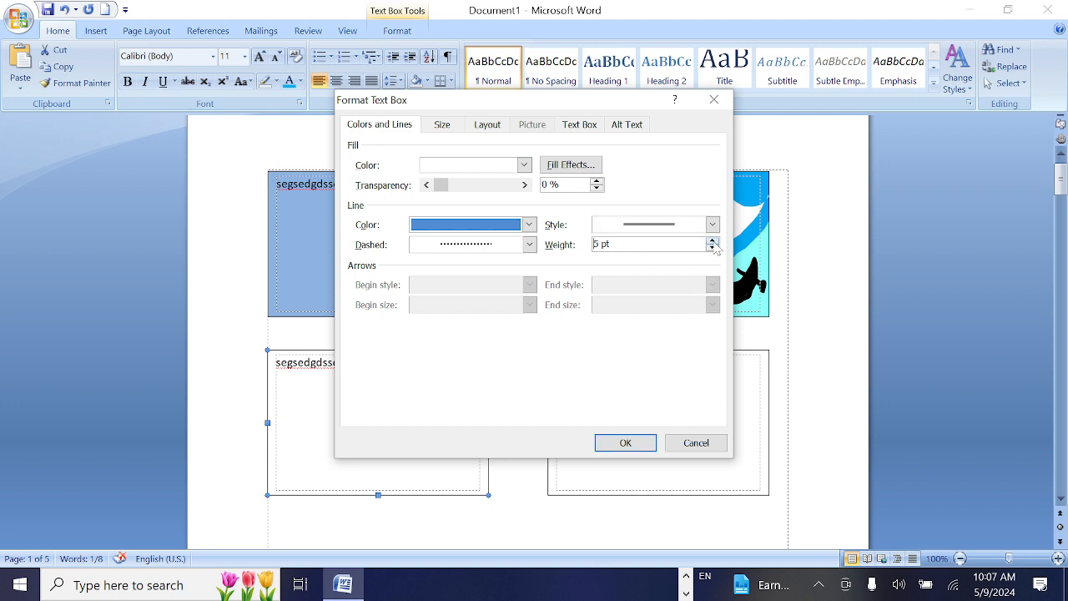
left_click(625, 443)
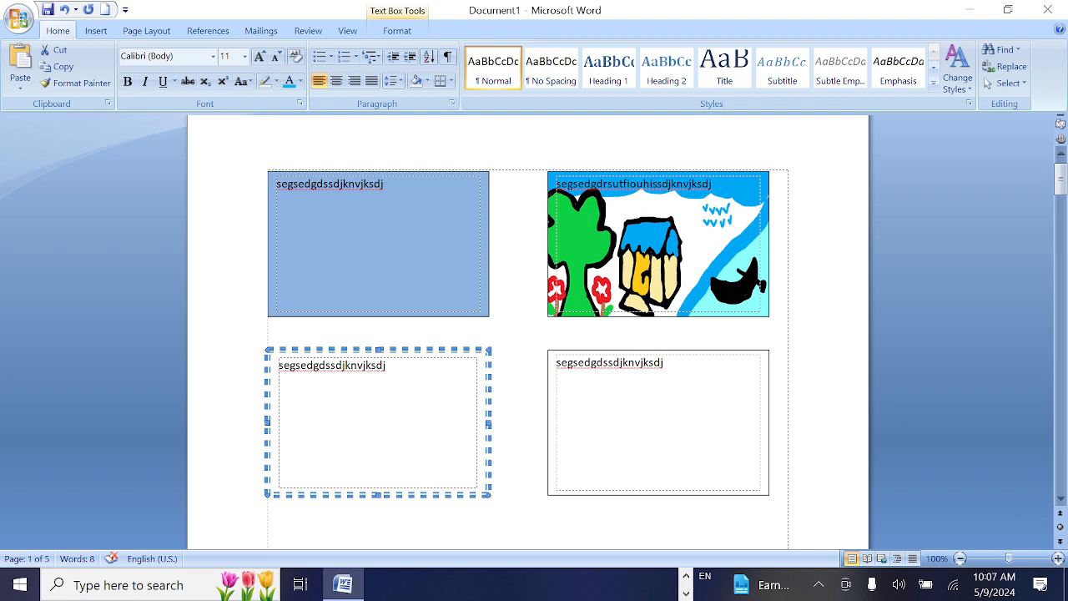
Fill the second text box of the second row with the Early Sunset preset gradient in horizontal shading, and deselect the box
right_click(645, 354)
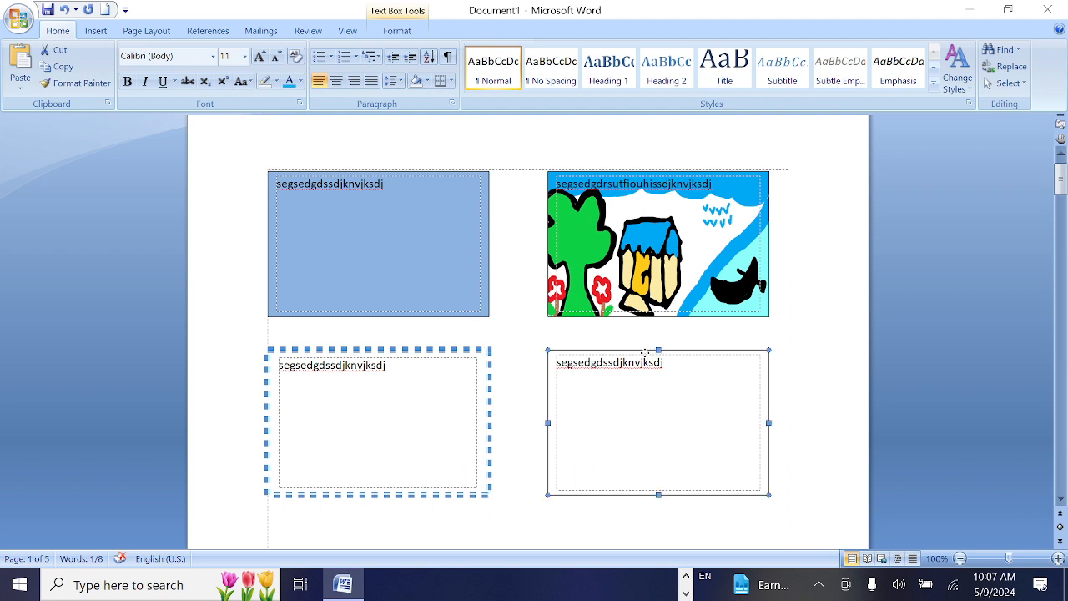
left_click(575, 531)
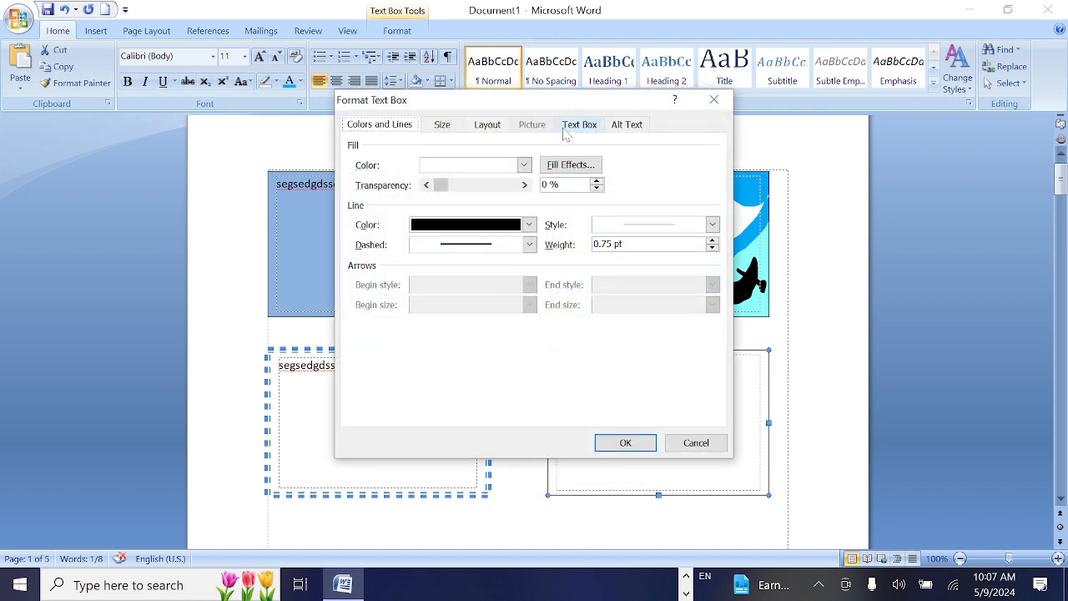
left_click(585, 165)
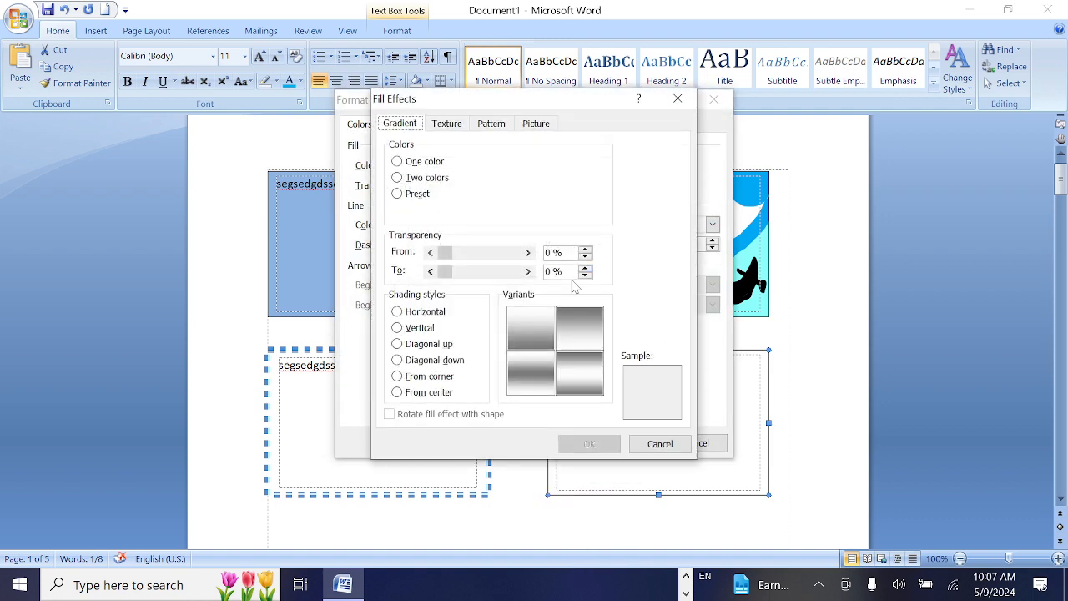
left_click(398, 161)
left_click(447, 125)
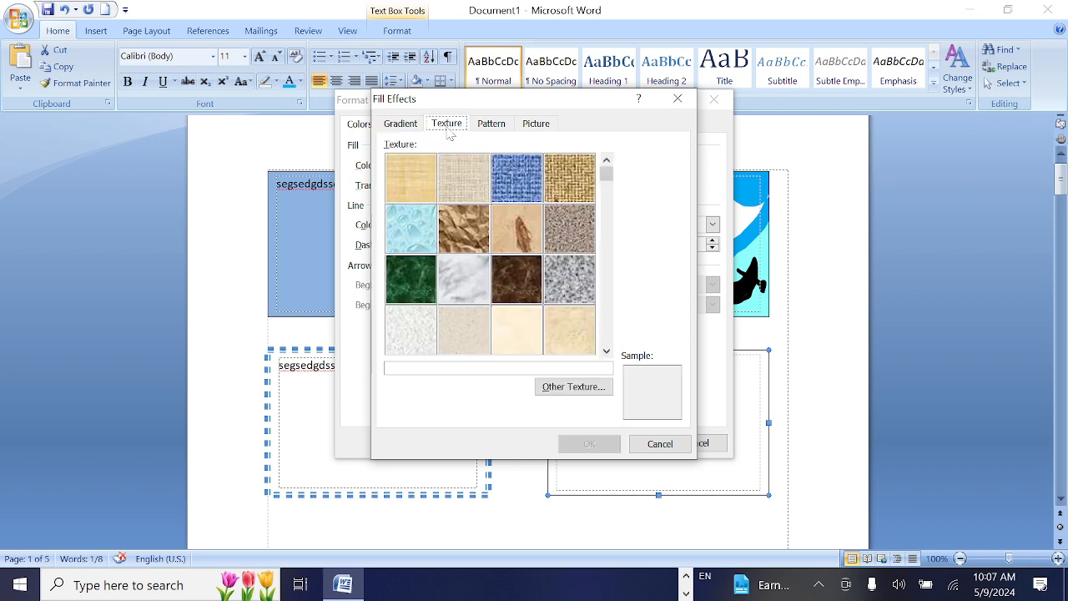
left_click(493, 127)
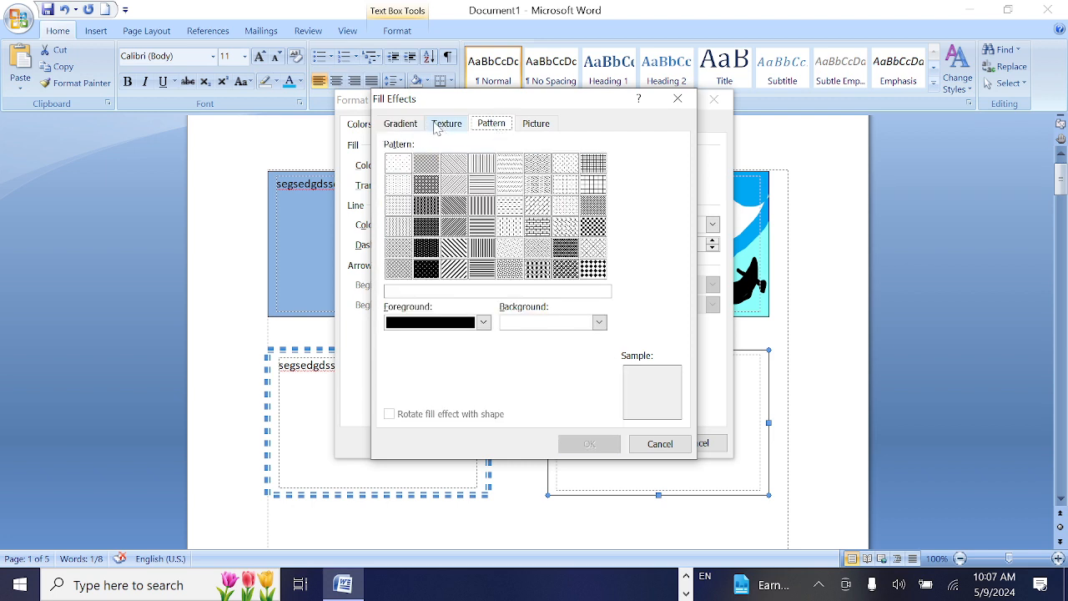
left_click(536, 123)
left_click(401, 123)
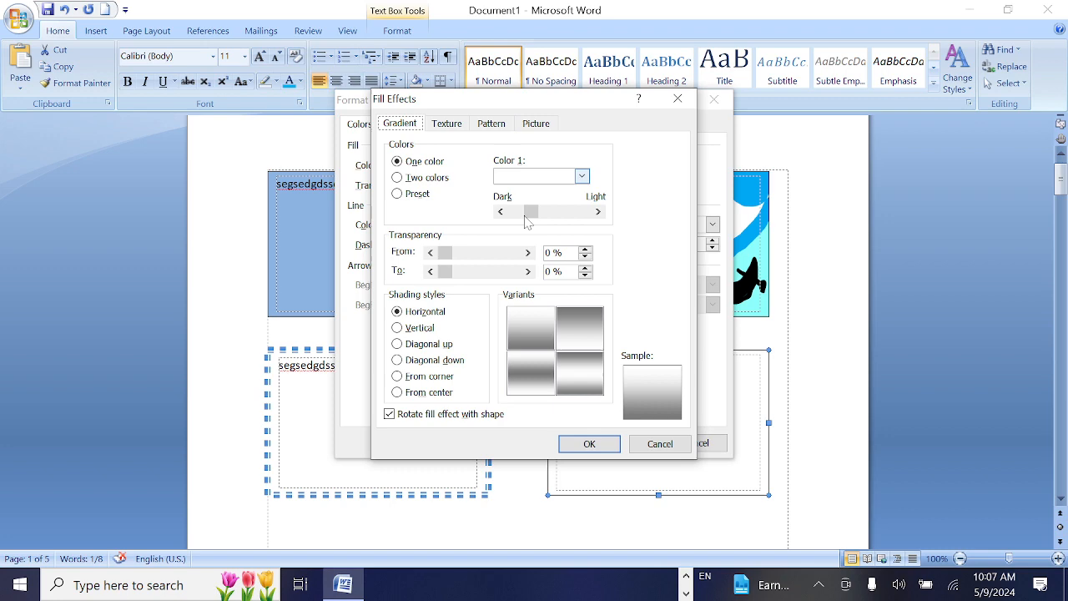
left_click(397, 194)
left_click(590, 443)
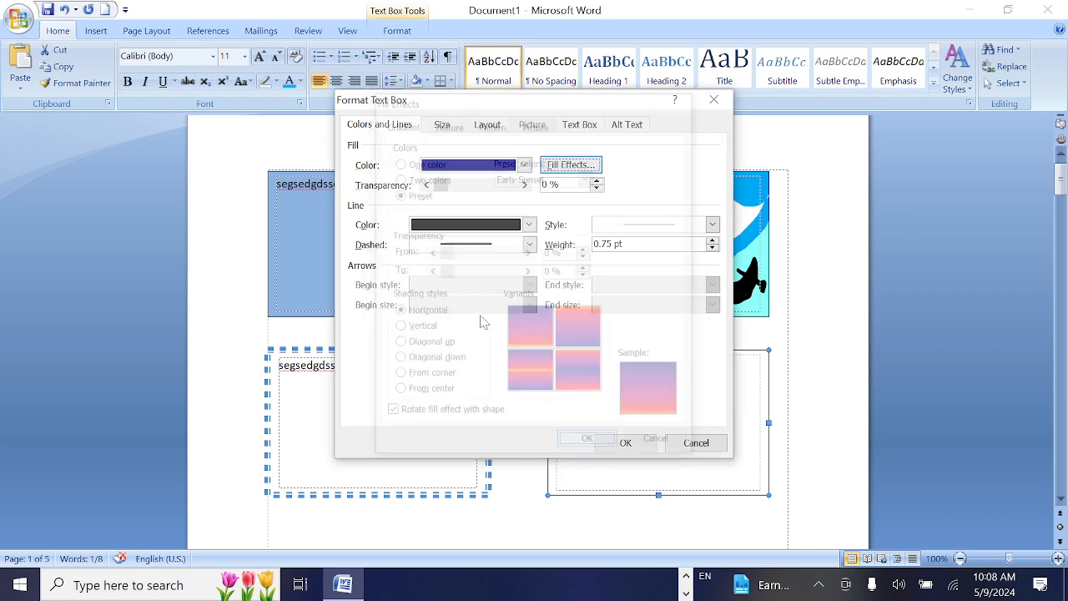
left_click(625, 442)
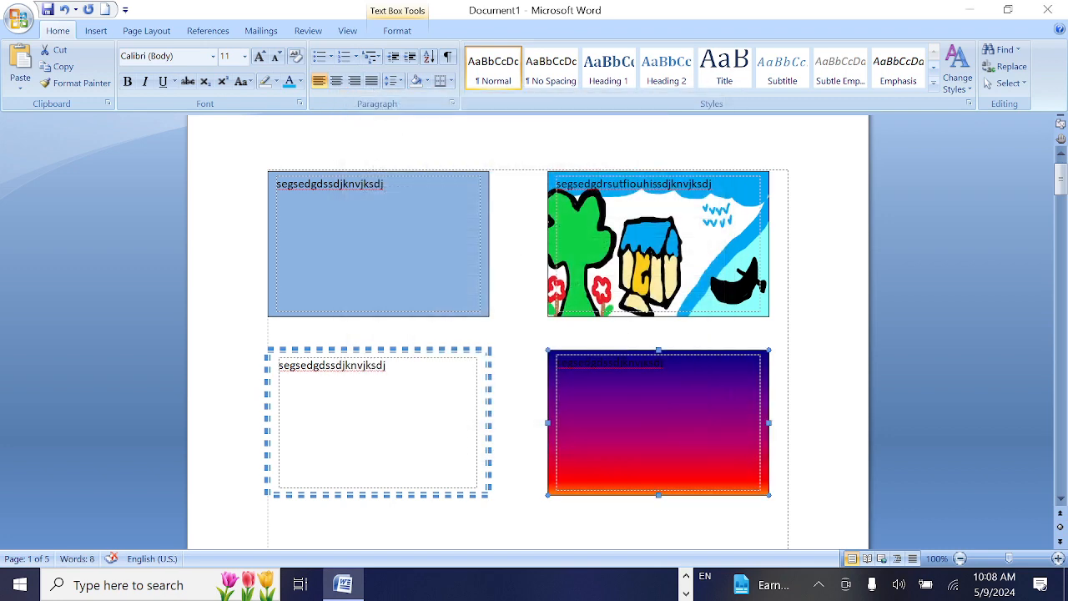
left_click(797, 332)
Place the text cursor after the sample text in the blue text box and show the insertion commands
scroll(777, 317, "down", 6)
scroll(751, 305, "up", 7)
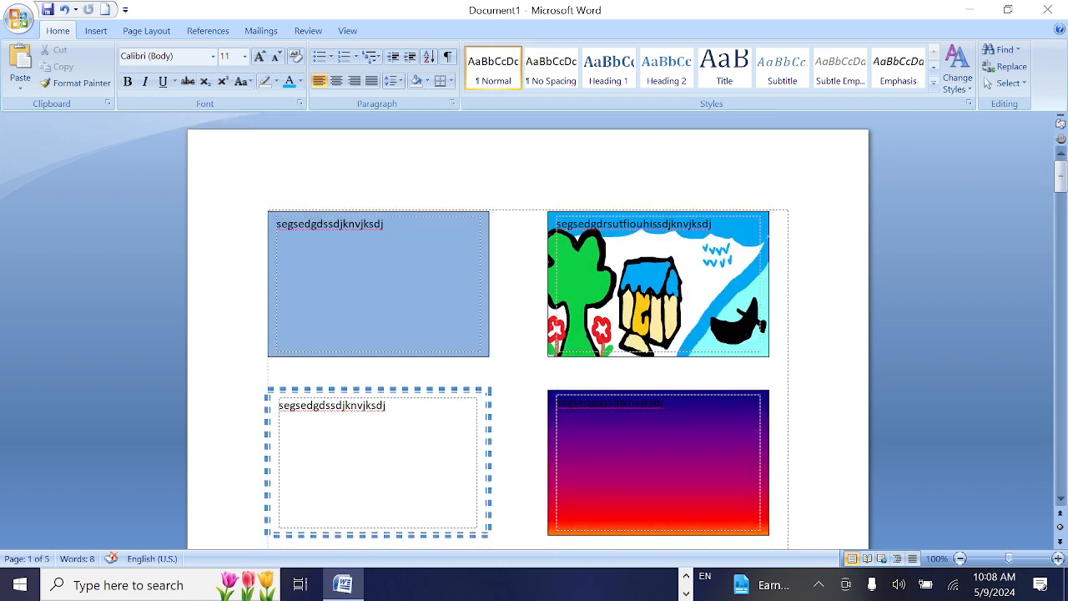
left_click(382, 266)
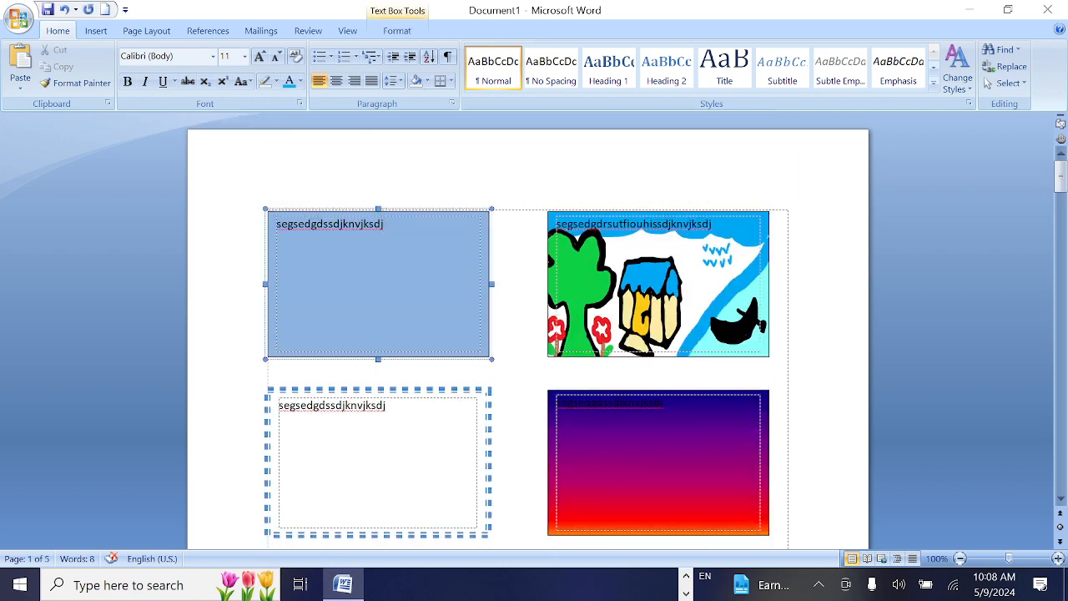
left_click(96, 30)
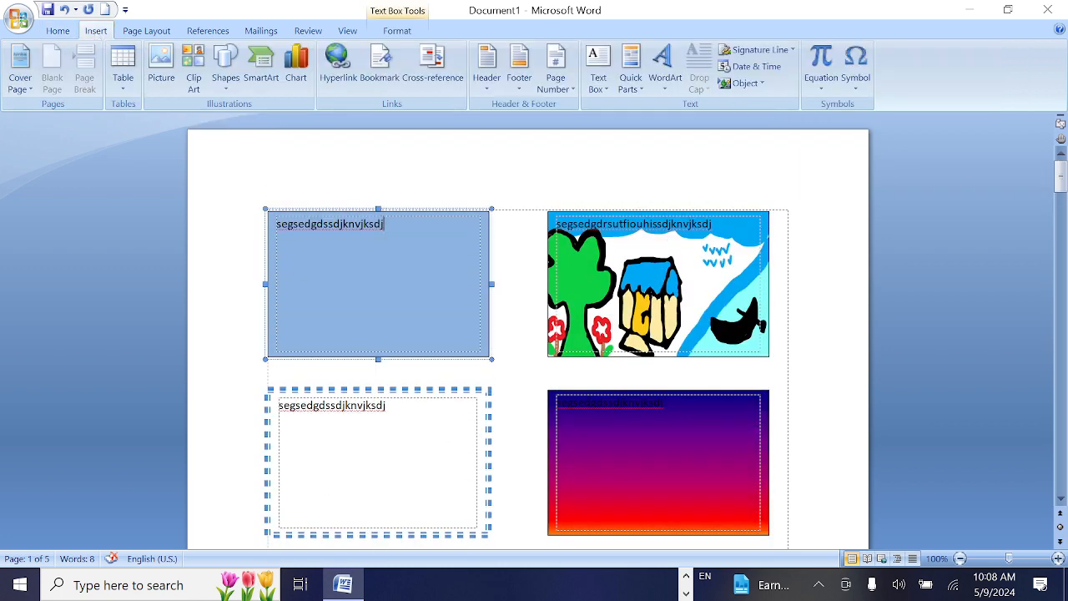
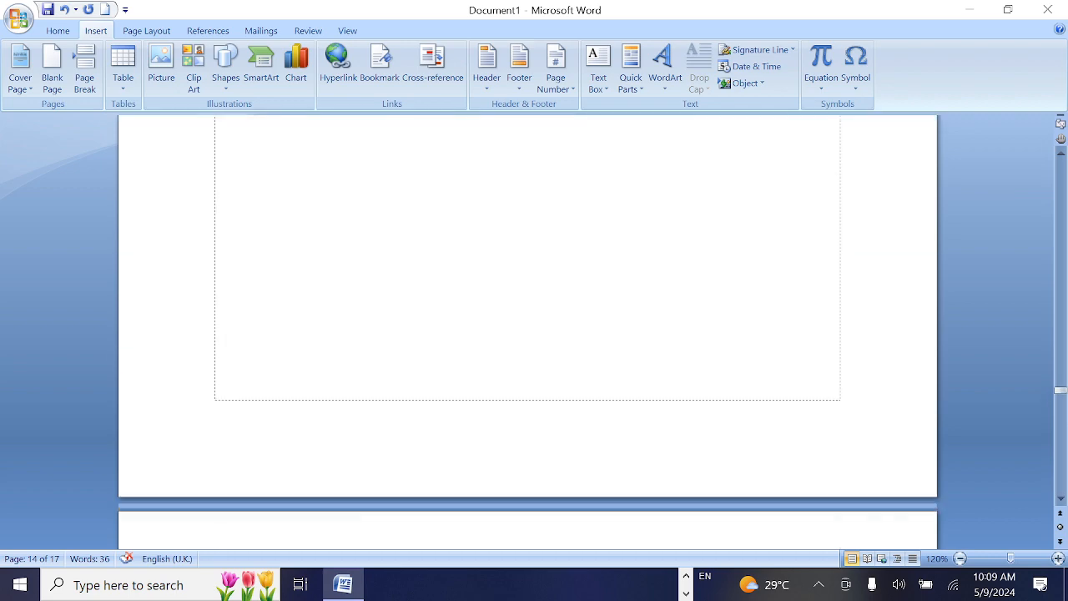
Copy the single word at the start of page 3 and paste a second copy after it on the same line
left_click_drag(1060, 385, 1040, 119)
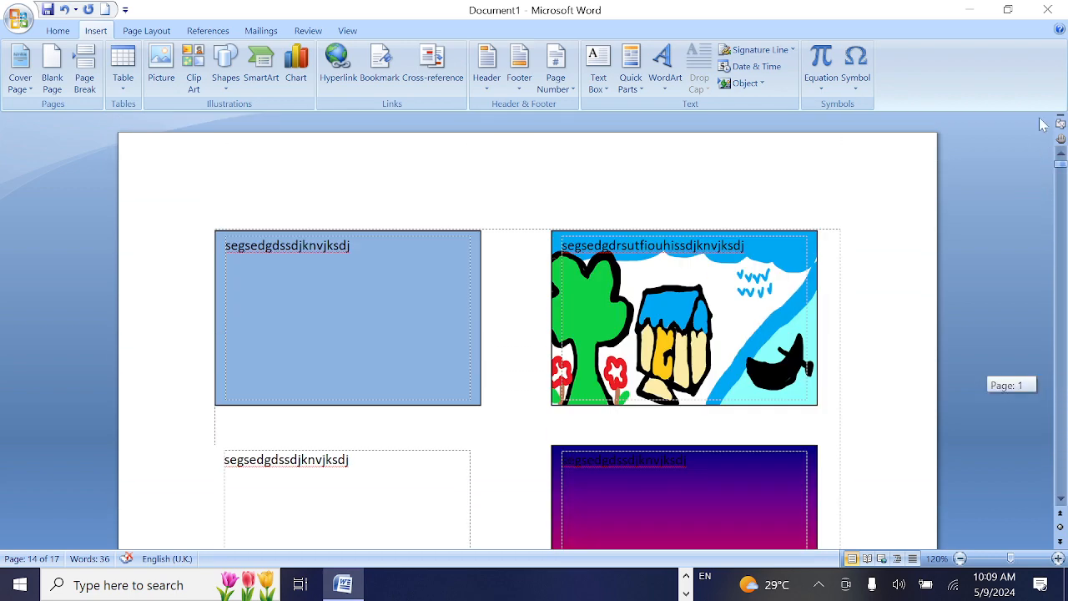
scroll(528, 332, "down", 13)
scroll(528, 332, "down", 5)
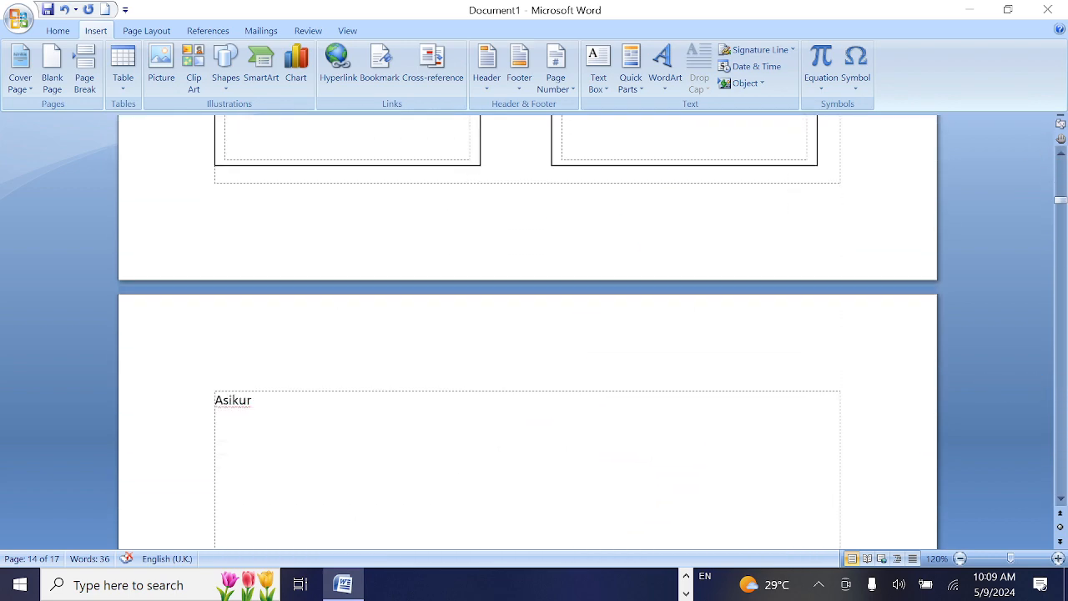
left_click_drag(238, 258, 215, 257)
key("ctrl+c")
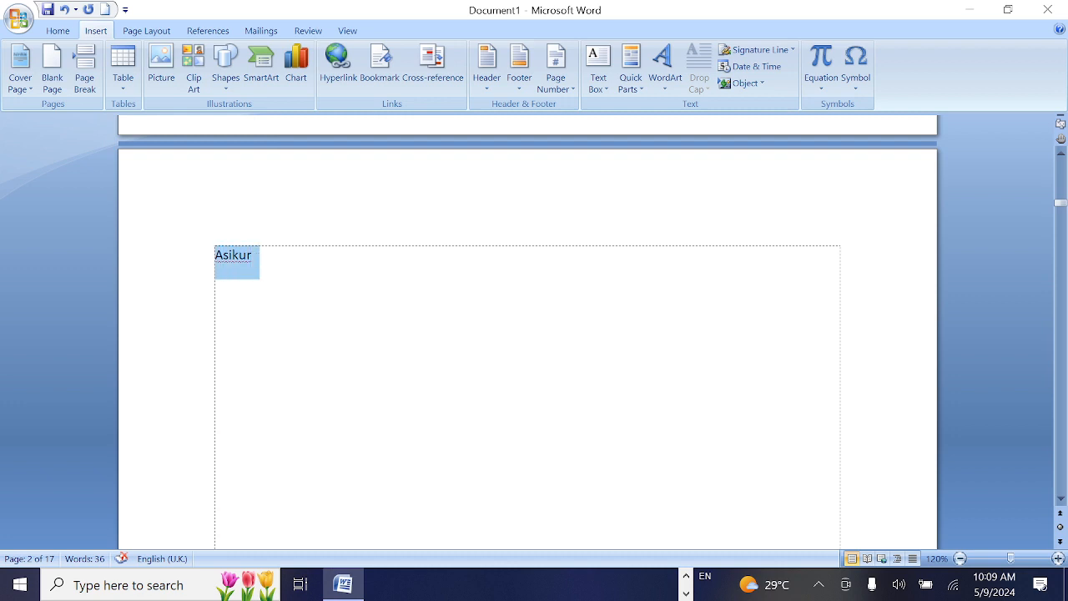
left_click(255, 259)
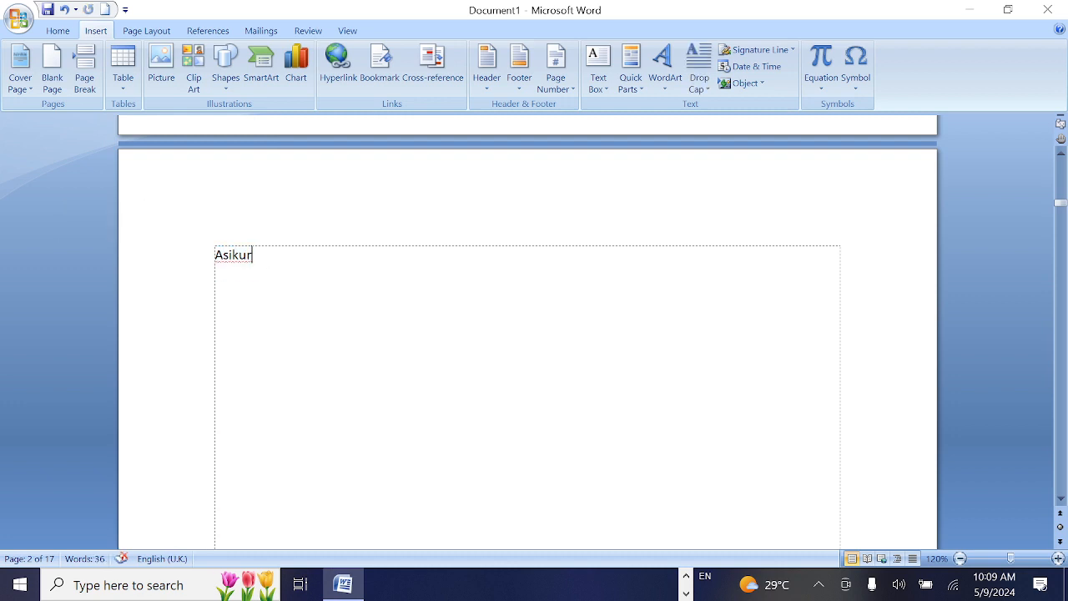
key("ctrl+v")
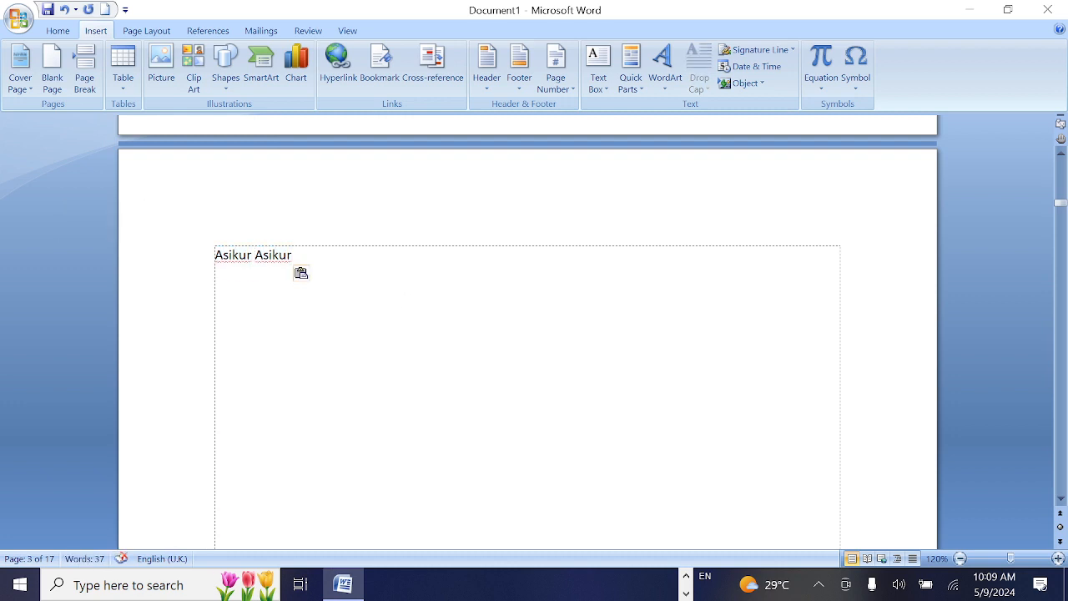
Copy the two-word text and paste it again on the same line and on six new lines below
left_click_drag(294, 259, 216, 260)
key("ctrl+c")
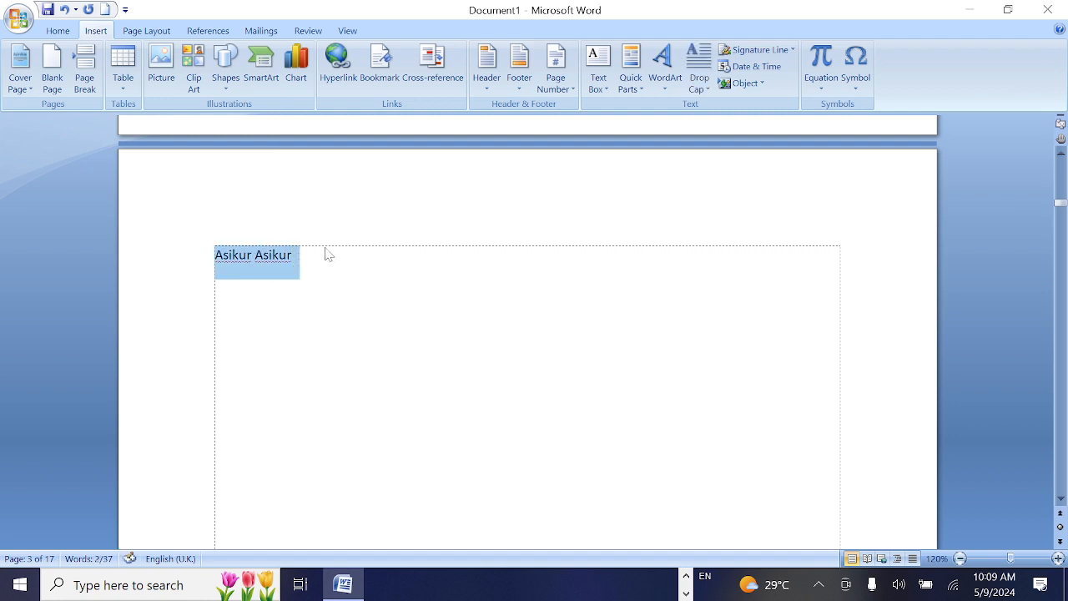
left_click(328, 254)
key("ctrl+v")
key("Return")
key("ctrl+v")
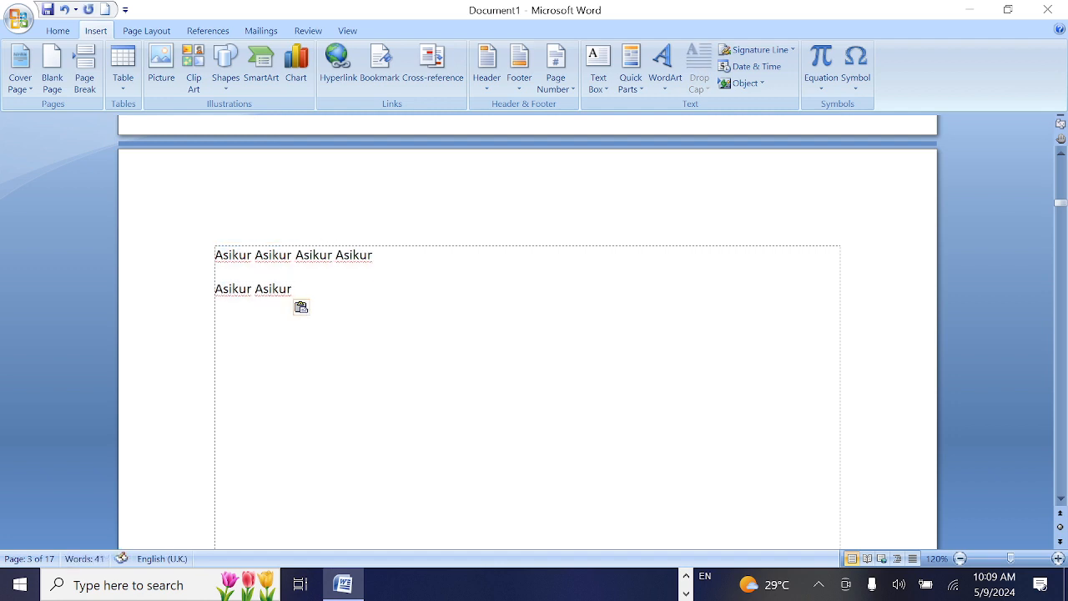
key("Return")
key("ctrl+v")
key("Return")
key("ctrl+v")
key("Return")
key("ctrl+v")
key("Return")
key("ctrl+v")
left_click(293, 323)
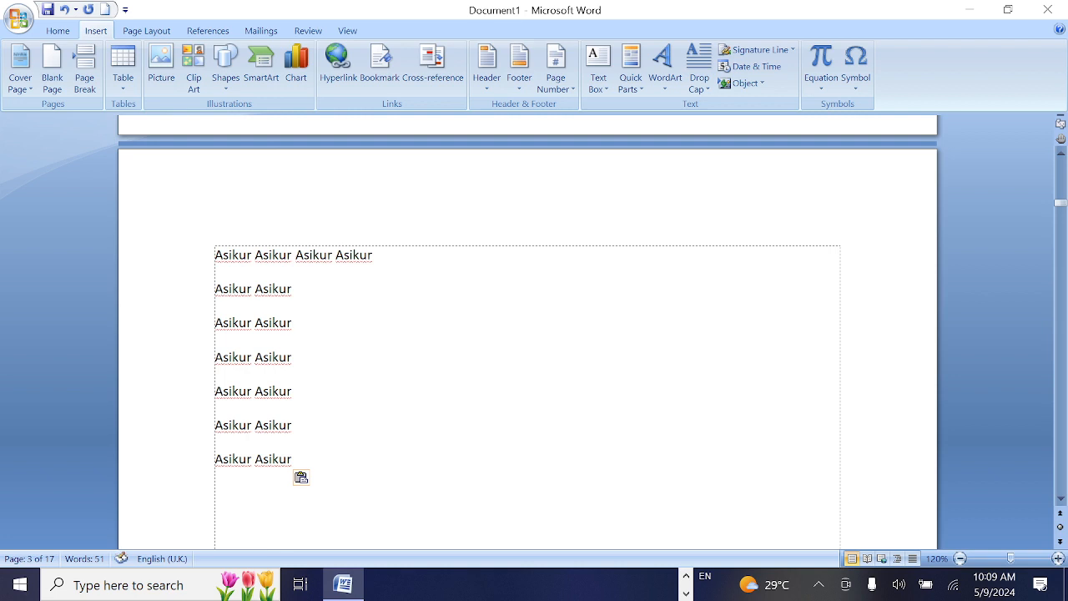
Apply a Dropped drop cap to the first letter of the first line of the pasted text
left_click_drag(223, 255, 215, 277)
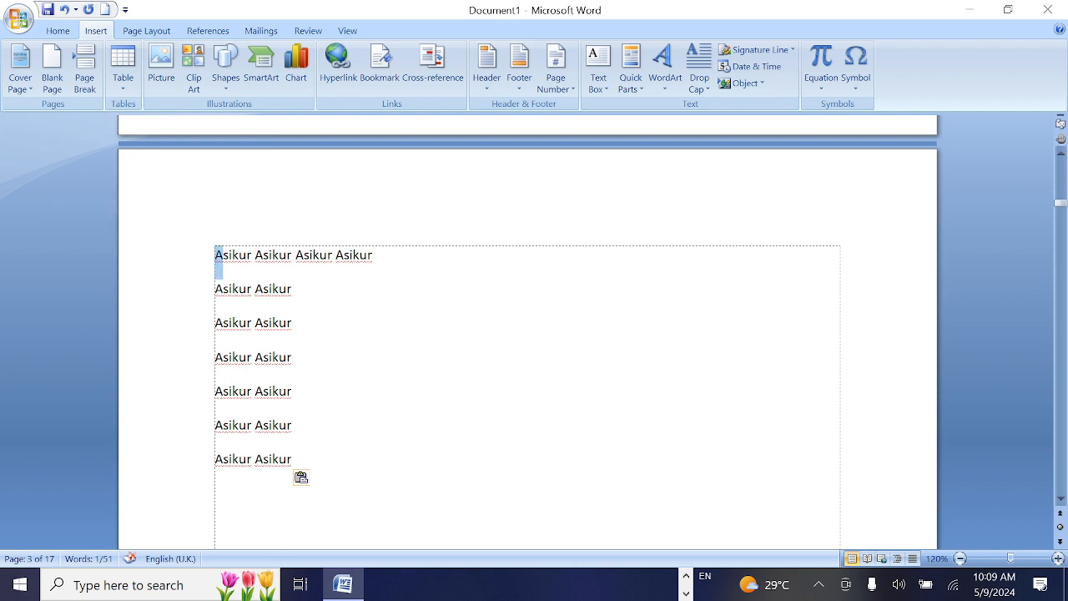
left_click(699, 83)
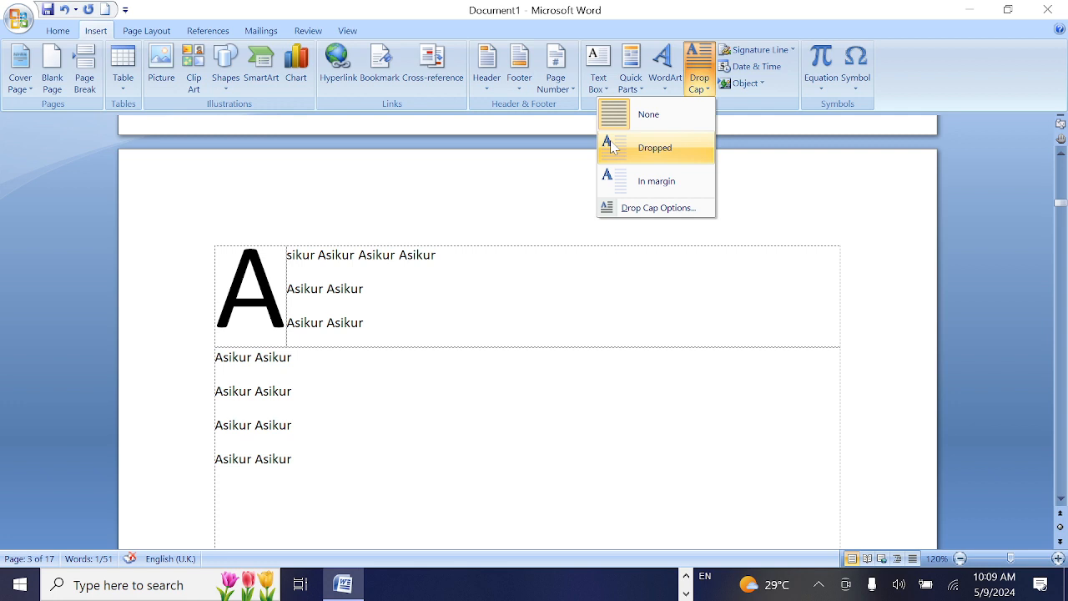
left_click(613, 147)
left_click(364, 289)
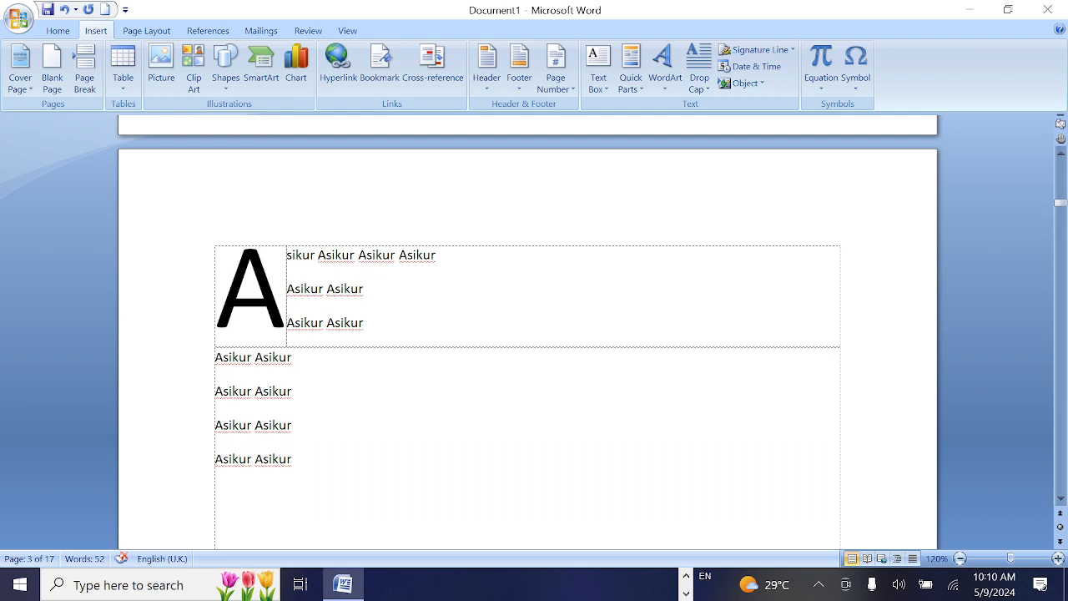
Delete the drop cap and retype the letter A as normal text at the start of the first line
left_click(250, 302)
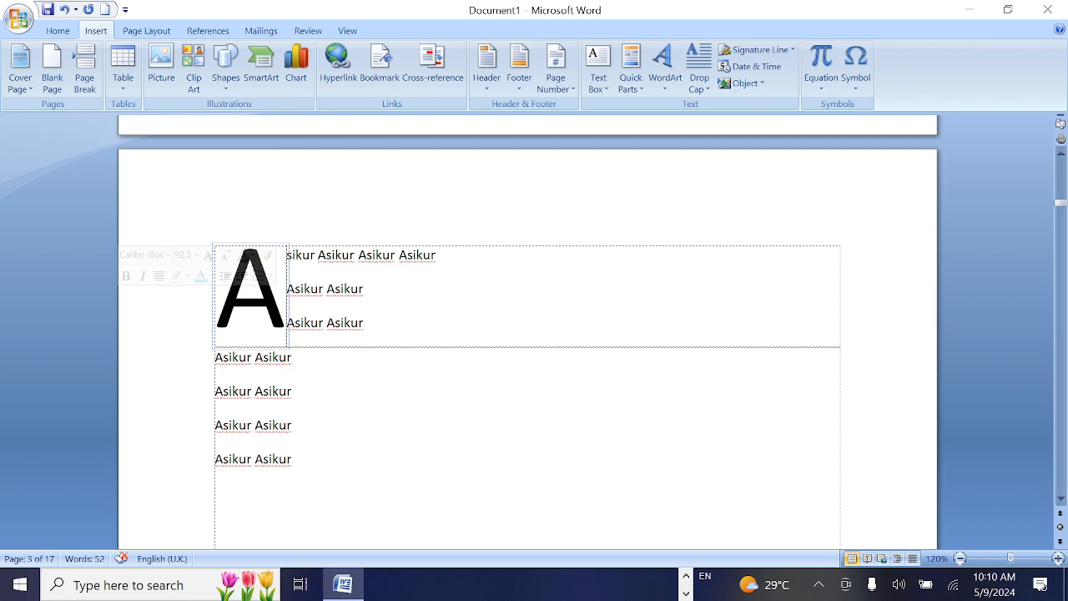
double_click(280, 307)
key("Delete")
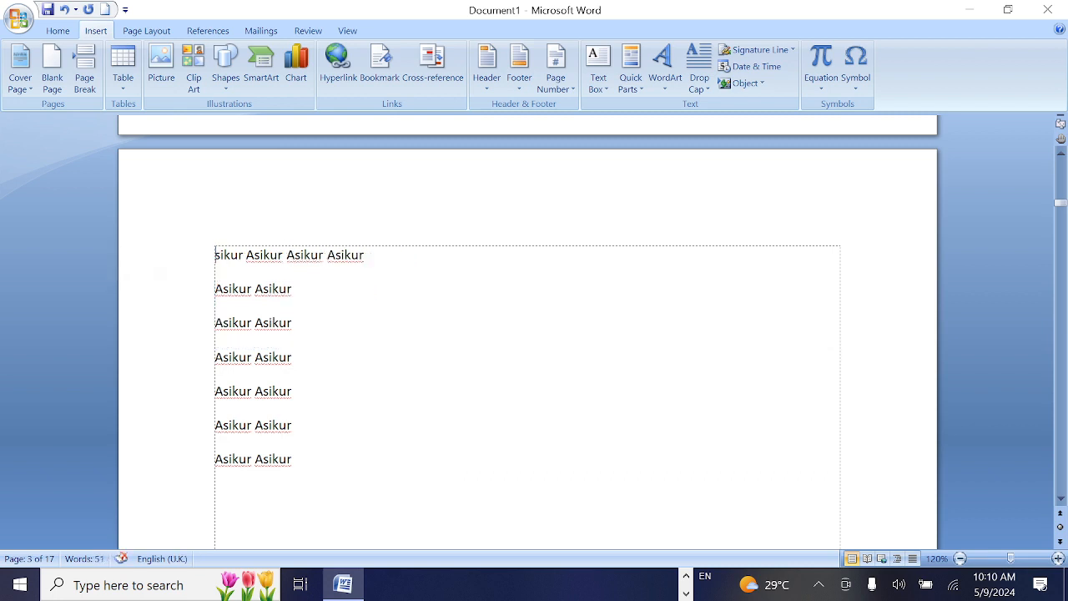
type("A")
left_click(389, 293)
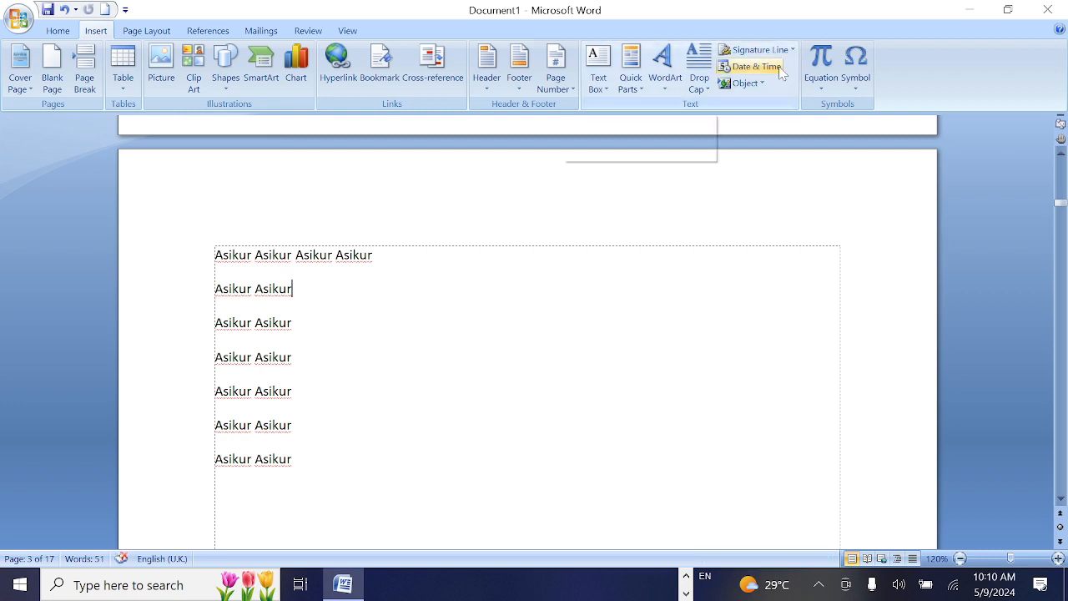
Insert the current date in the "Thursday, 09 May 2024" format on the empty line below the pasted text
left_click(219, 492)
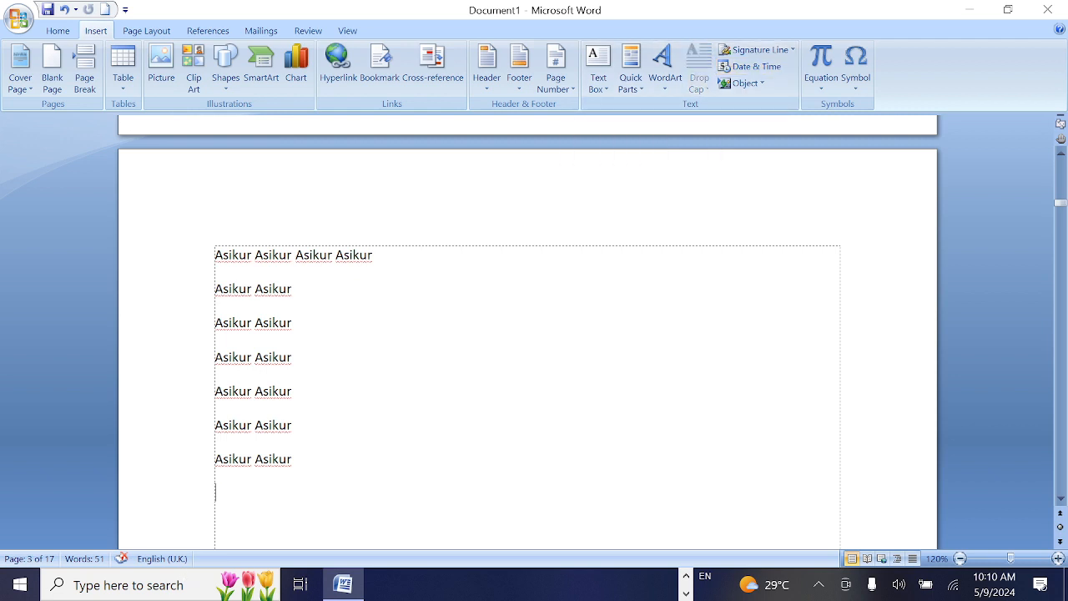
left_click(779, 69)
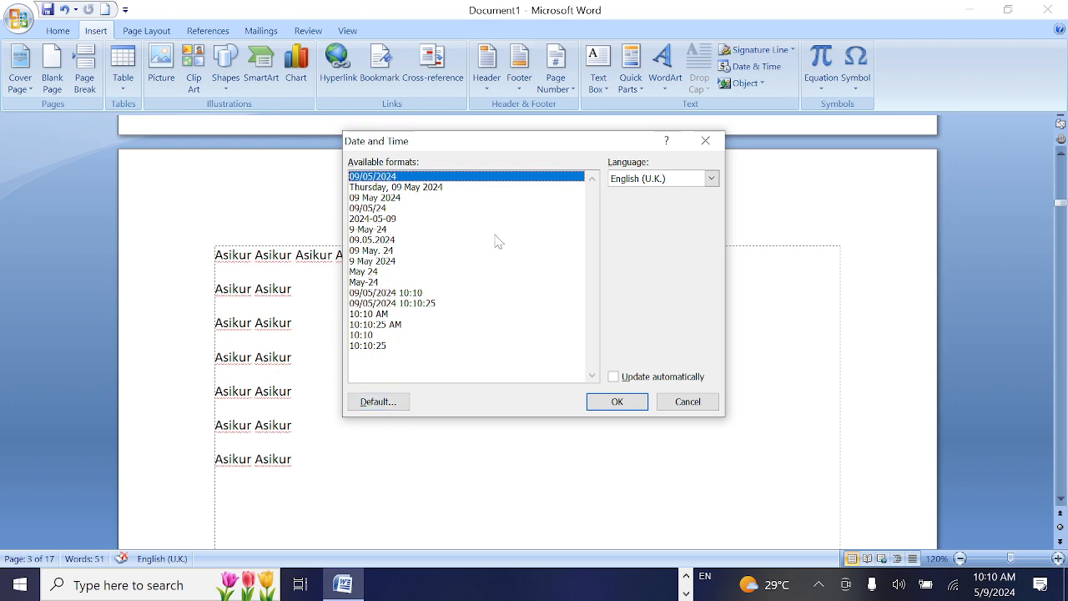
left_click(435, 188)
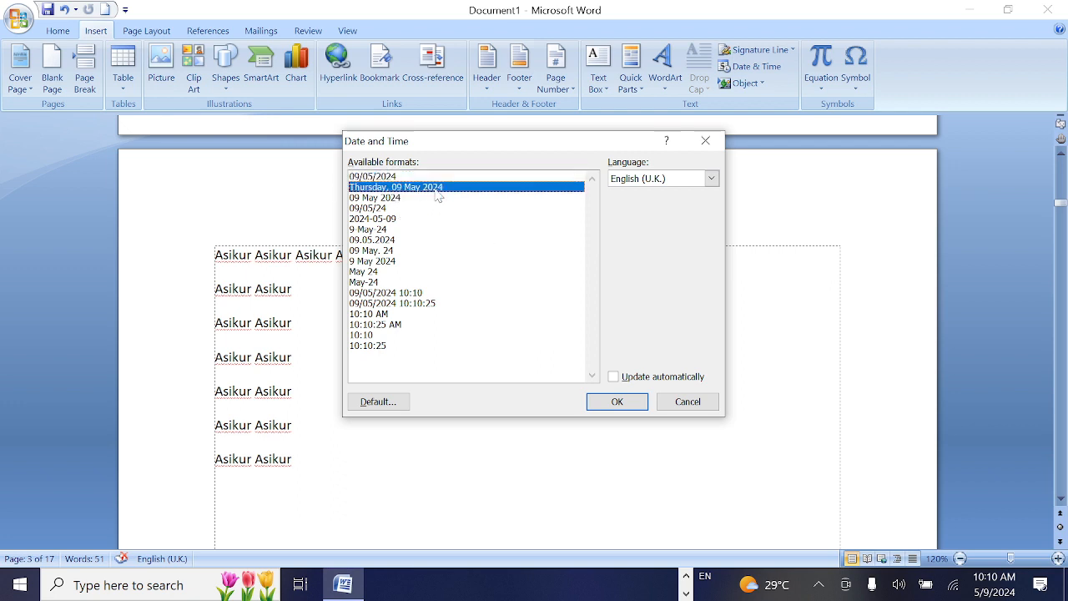
left_click(388, 209)
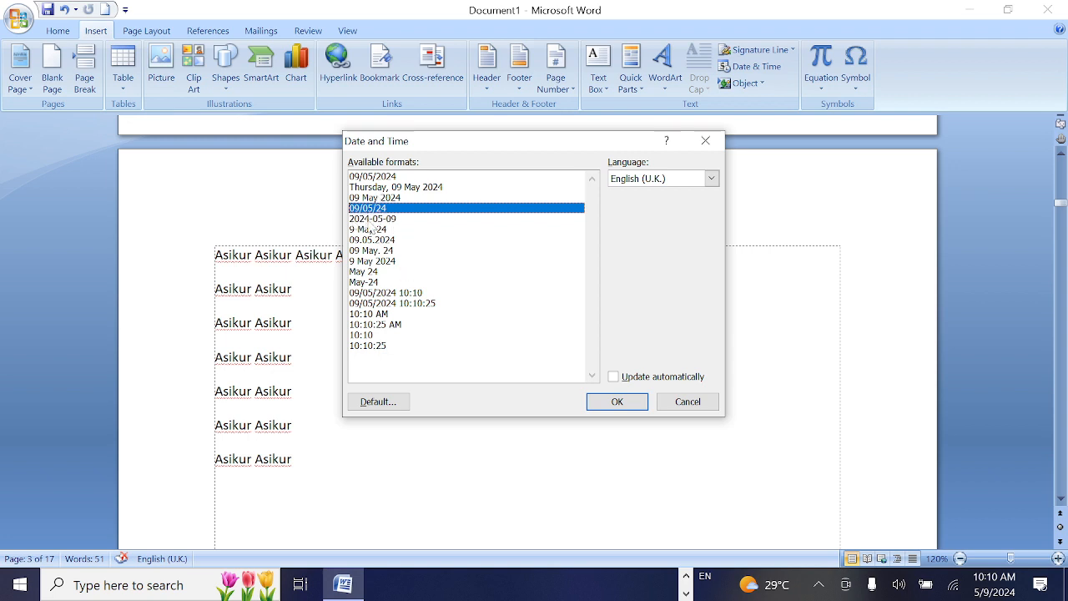
left_click(386, 188)
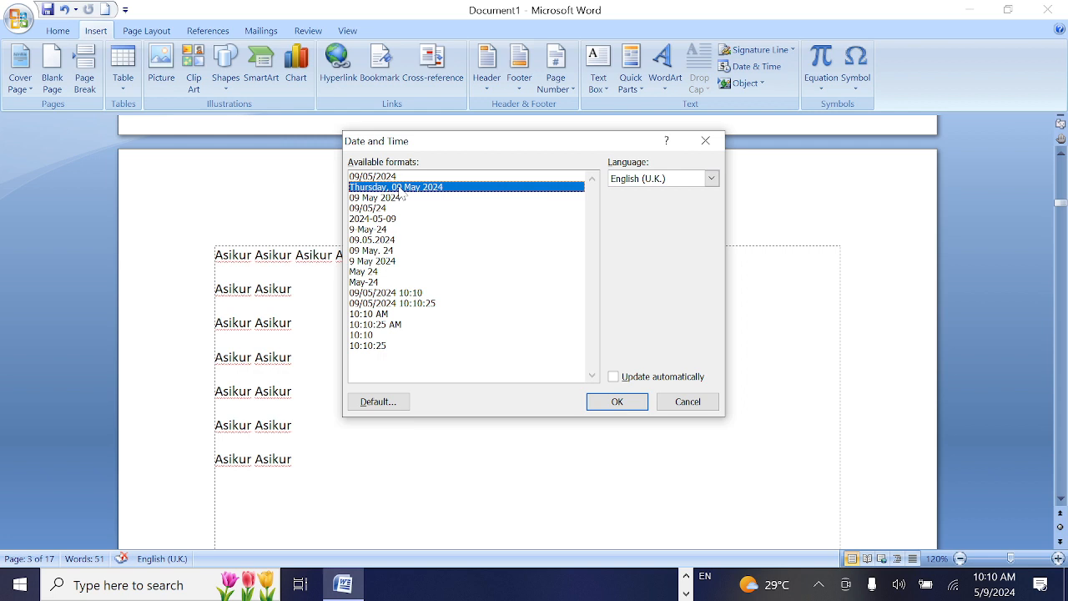
left_click(616, 402)
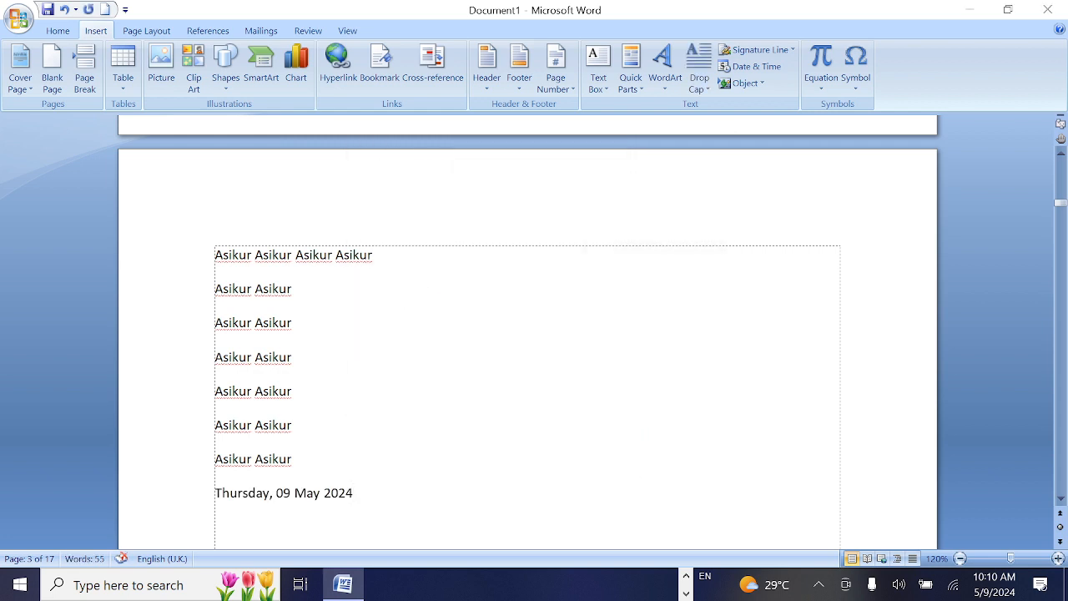
Add a new line below the date and insert the text from the file Anis.docx there
scroll(528, 334, "down", 1)
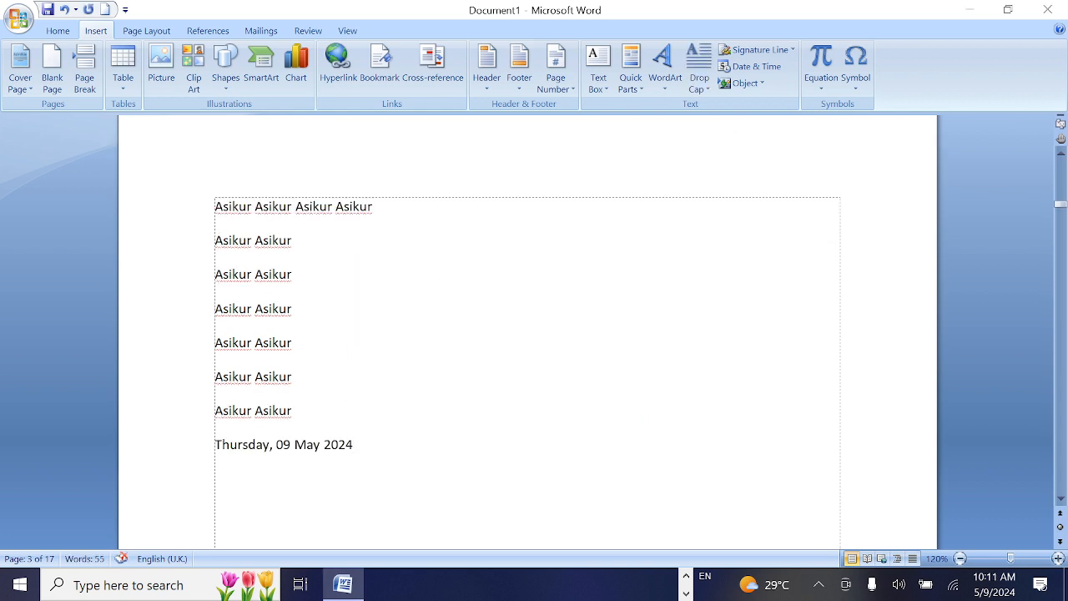
scroll(529, 347, "up", 5)
scroll(529, 348, "down", 7)
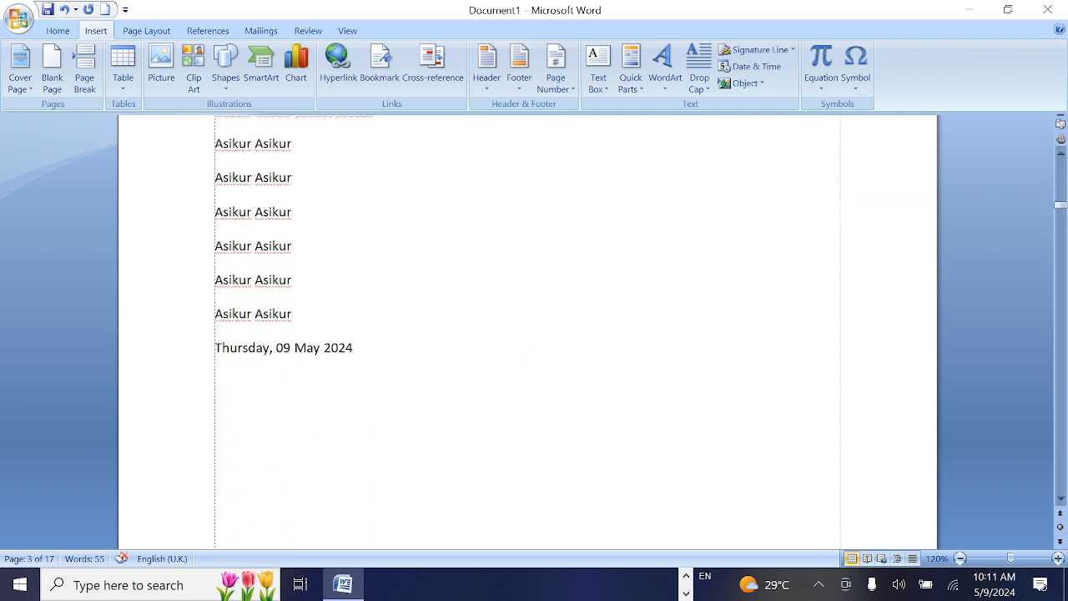
key("Return")
scroll(527, 334, "down", 1)
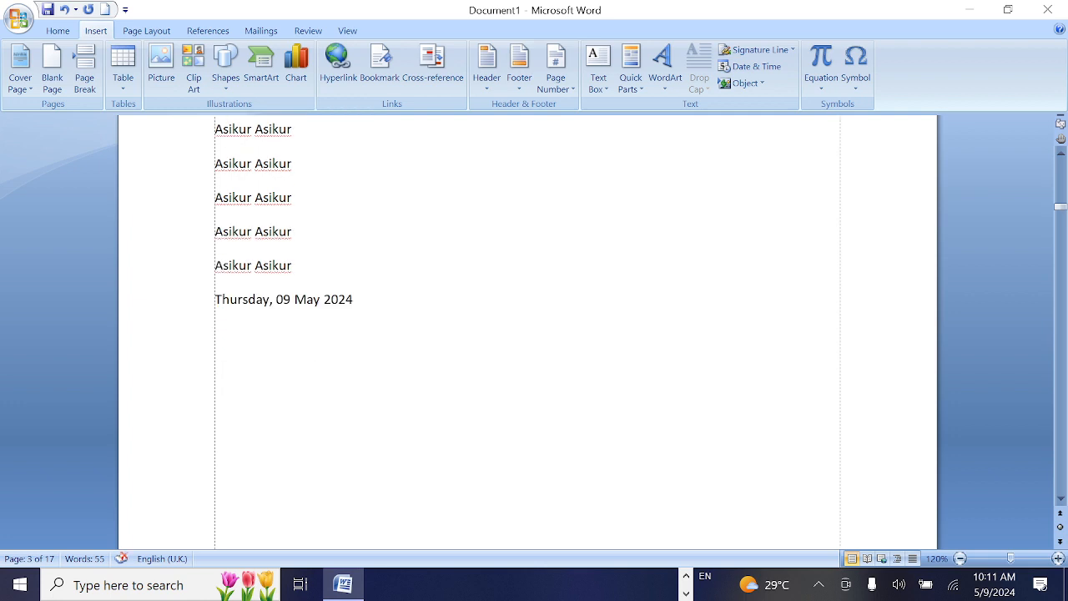
left_click(762, 83)
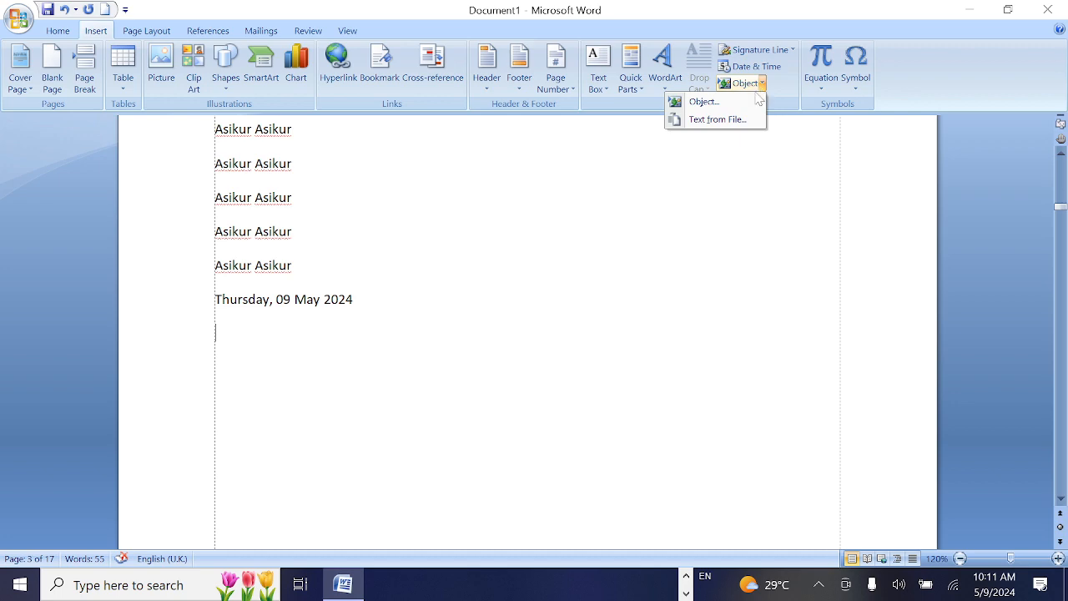
left_click(719, 121)
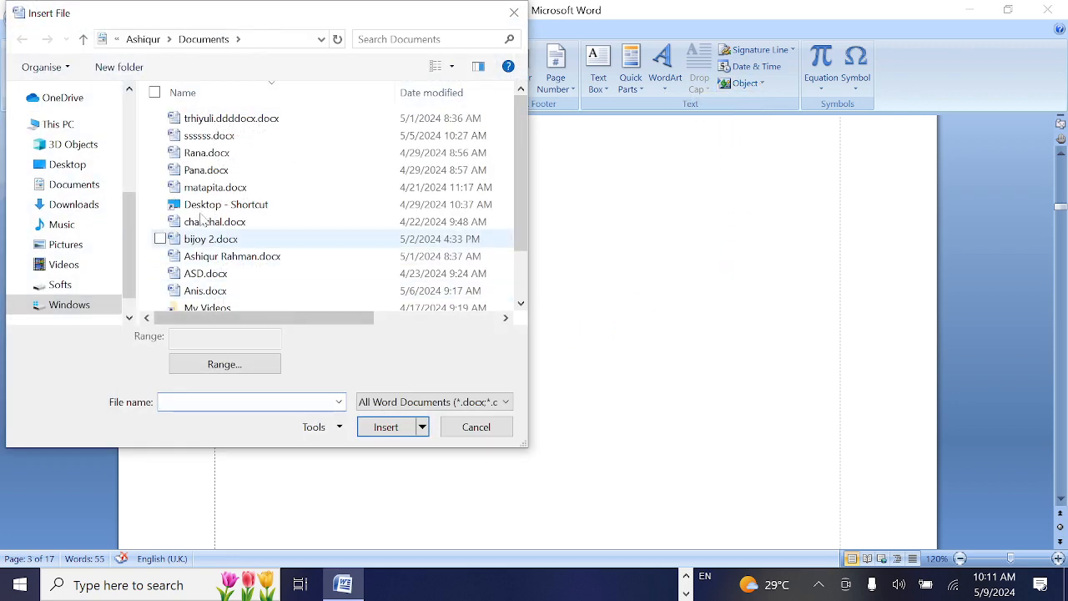
left_click_drag(524, 133, 523, 180)
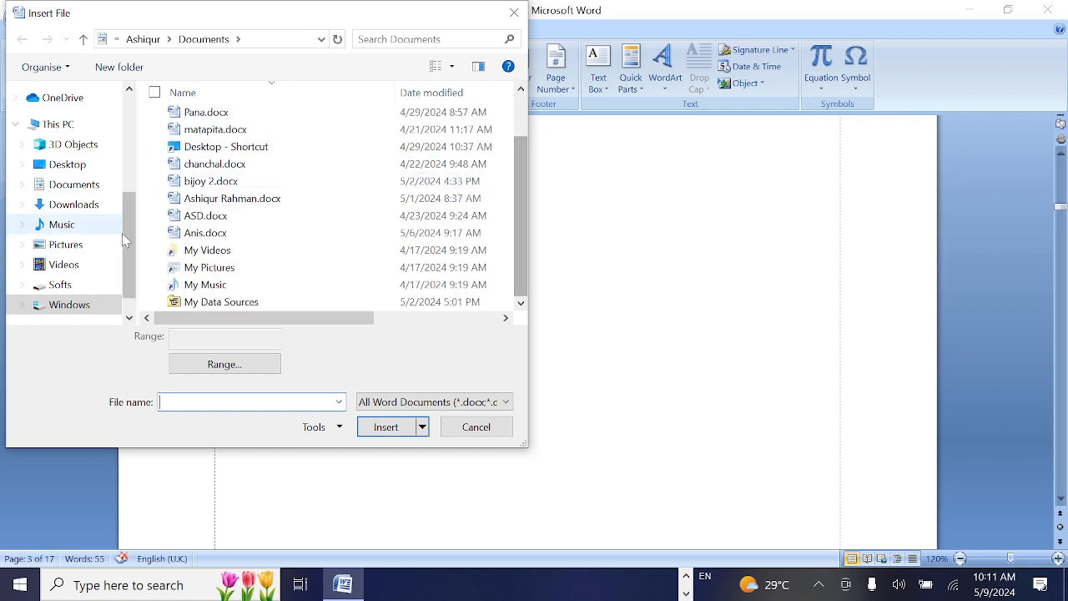
left_click(209, 234)
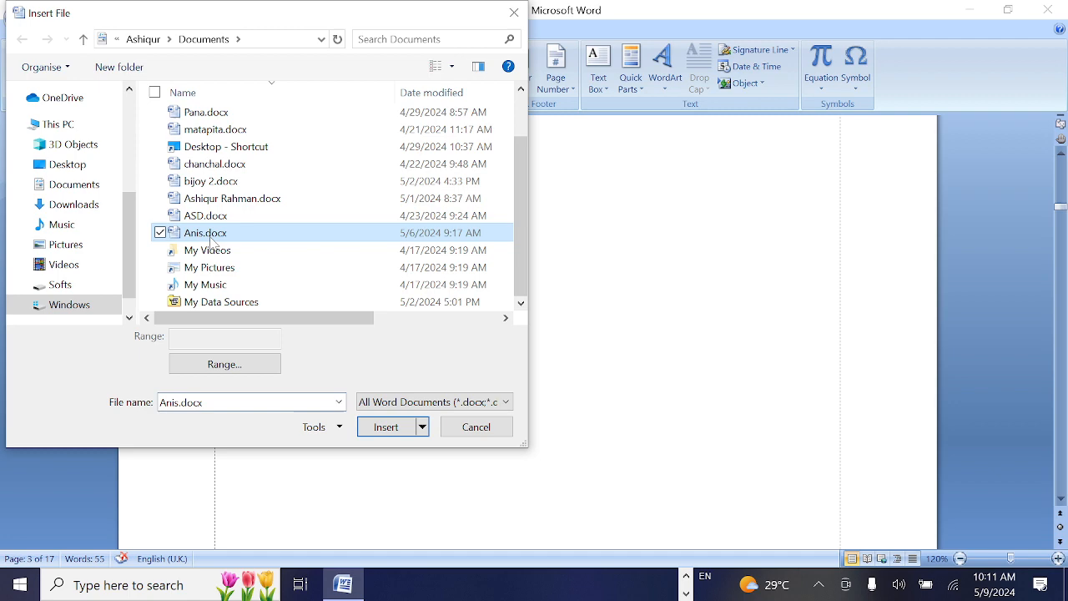
left_click(389, 429)
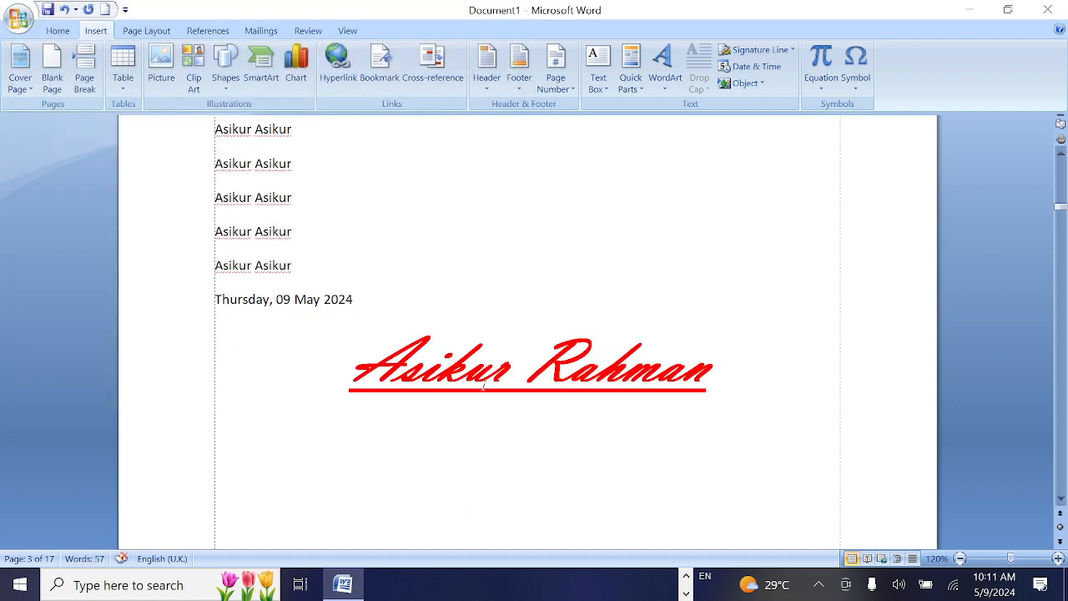
Insert the text from the file ASD.docx on an empty line below the red underlined heading
scroll(564, 447, "down", 10)
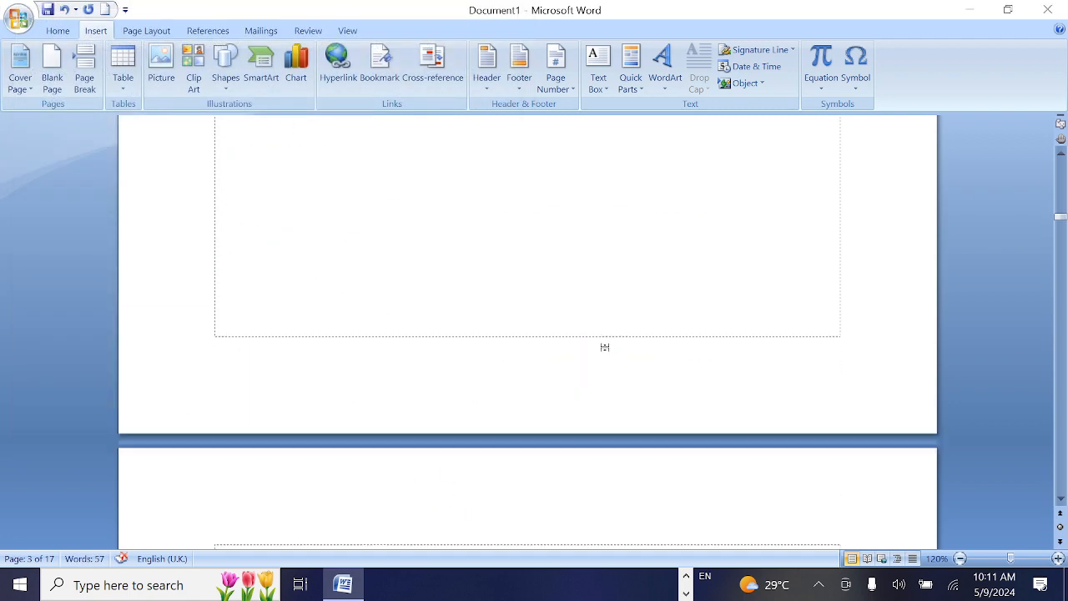
scroll(1021, 310, "down", 5)
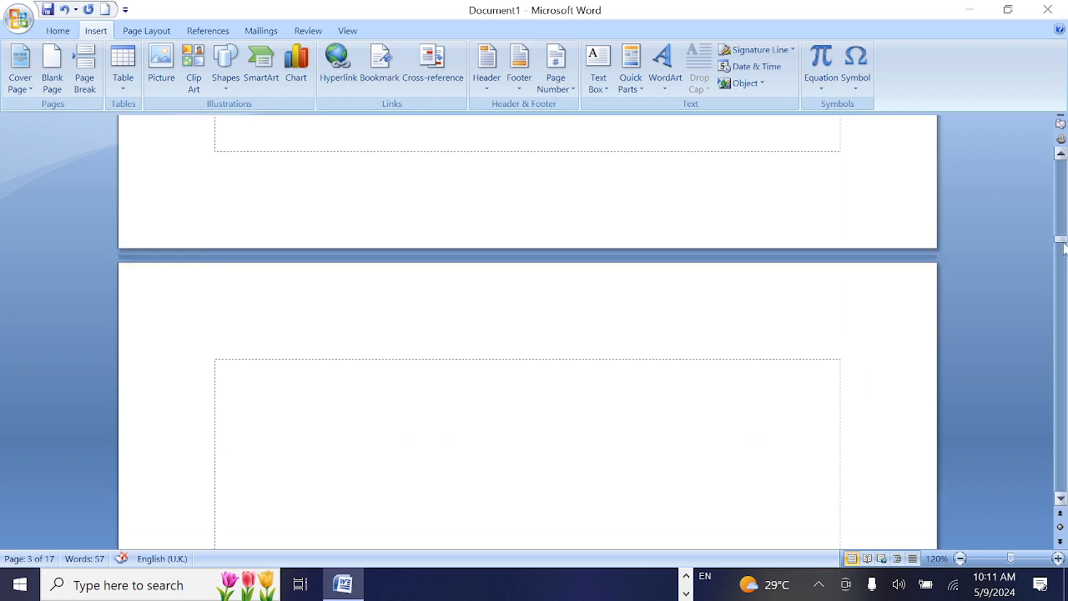
mouse_move(1062, 244)
left_mouse_down()
mouse_move(1060, 199)
mouse_move(1065, 212)
left_mouse_up()
scroll(573, 403, "down", 4)
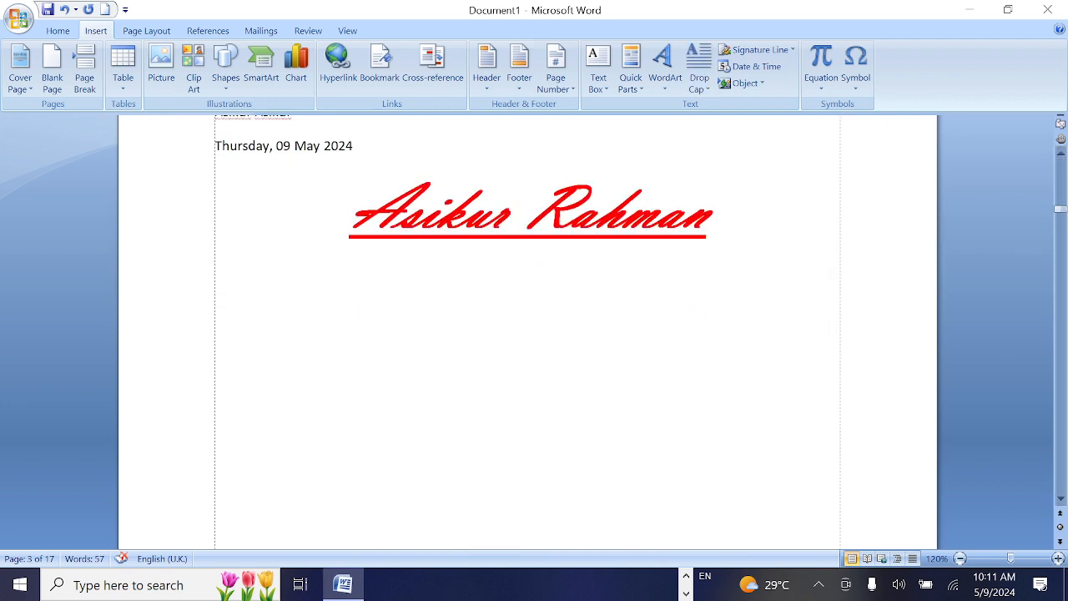
left_click(215, 417)
left_click(763, 86)
left_click(722, 104)
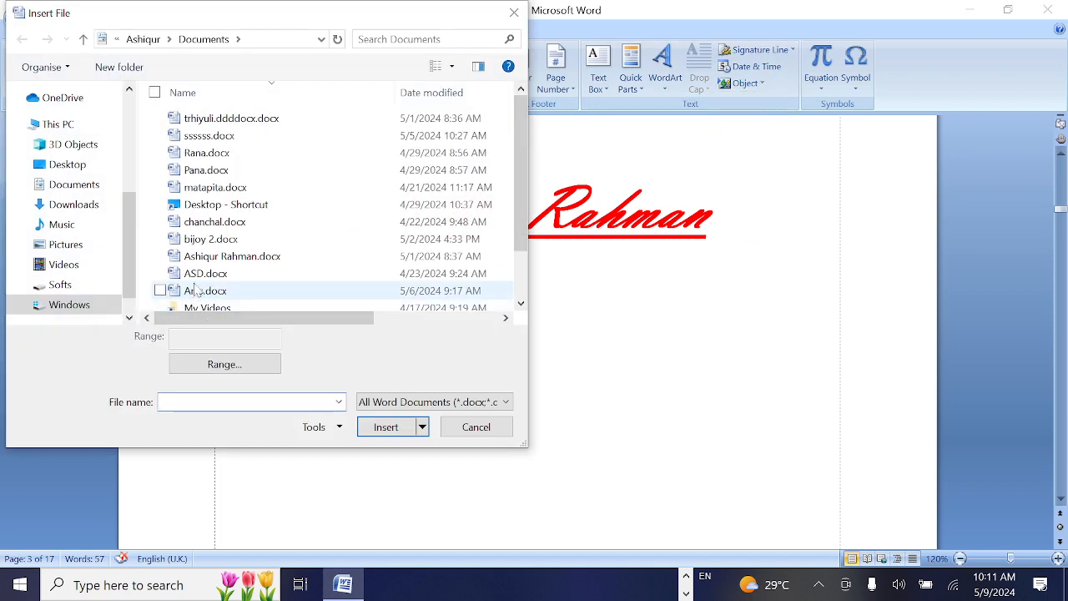
left_click(209, 276)
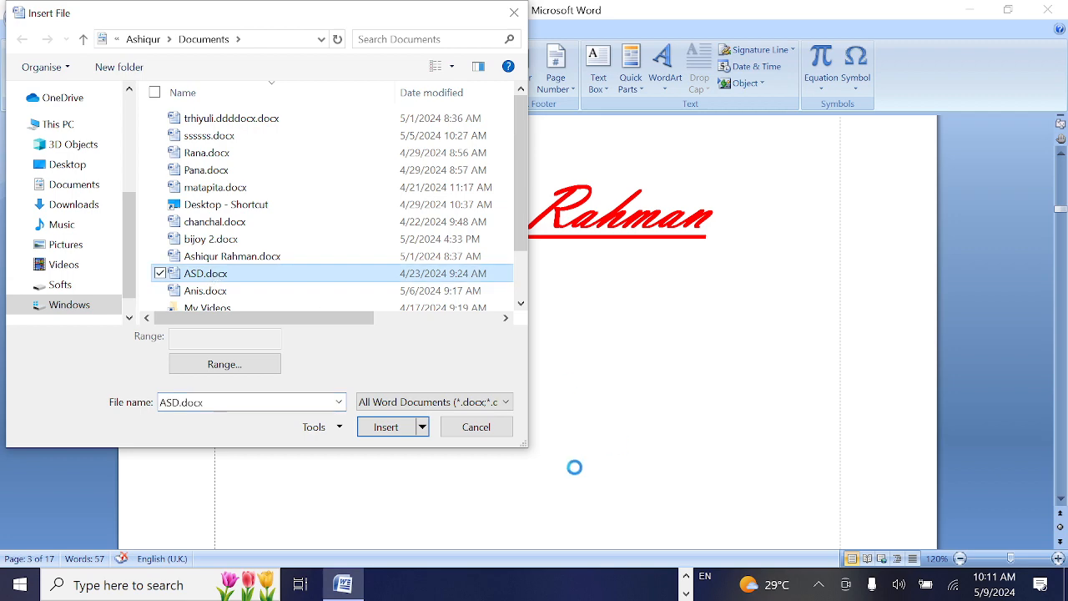
left_click(389, 428)
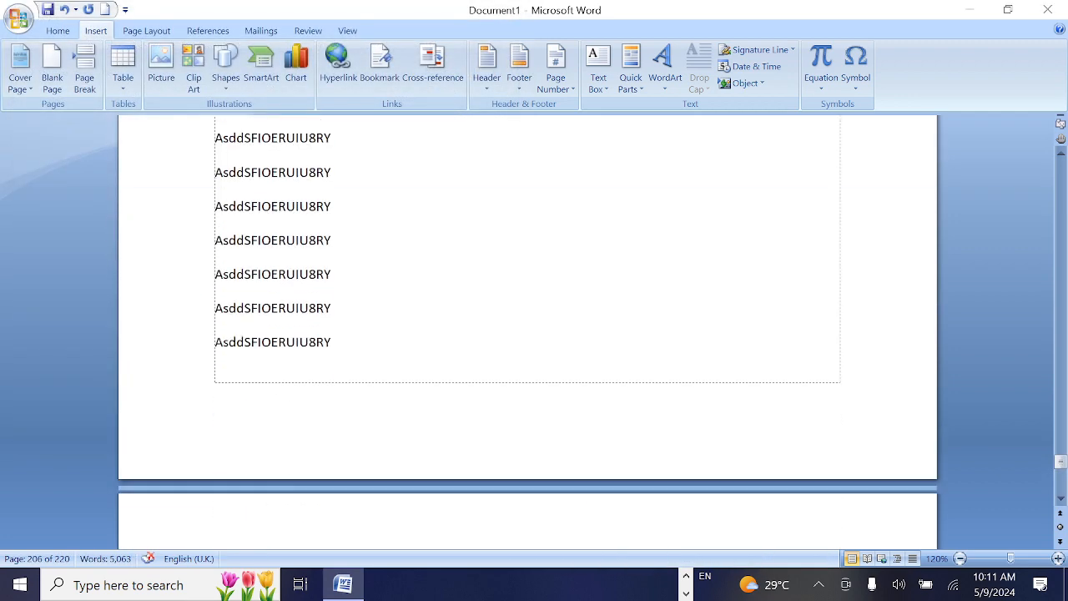
Delete the red underlined name heading below the date on page 3
scroll(528, 333, "up", 1)
scroll(527, 333, "up", 20)
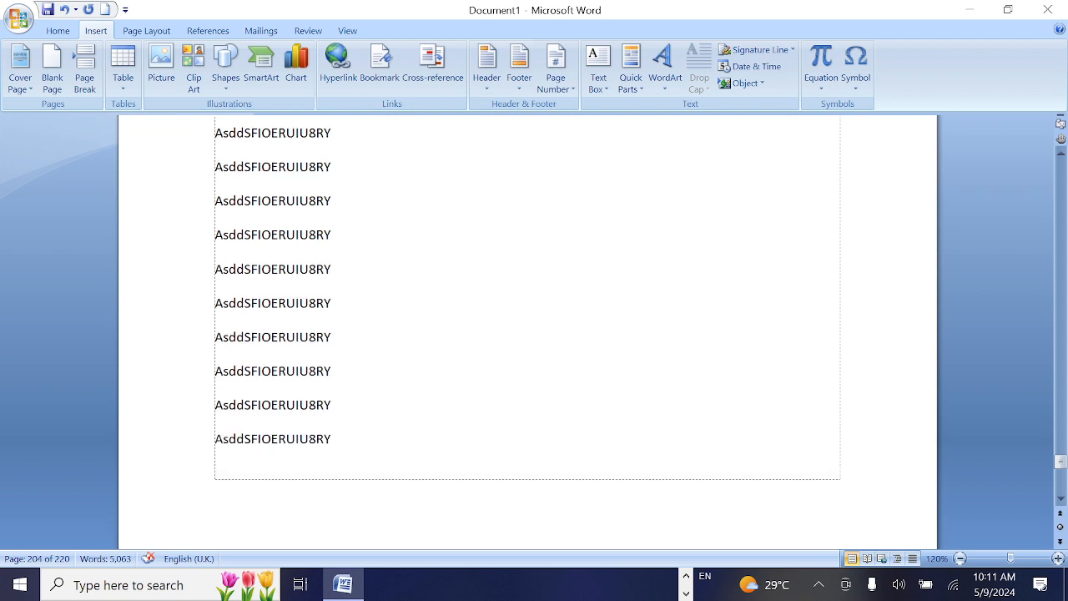
scroll(1002, 354, "up", 5)
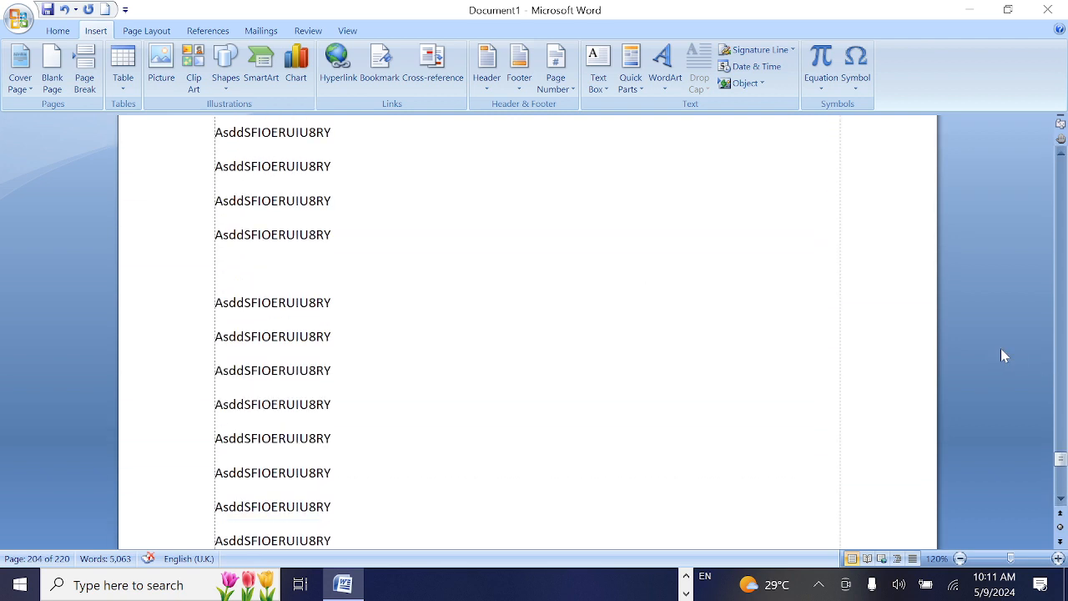
left_click_drag(1061, 459, 1062, 170)
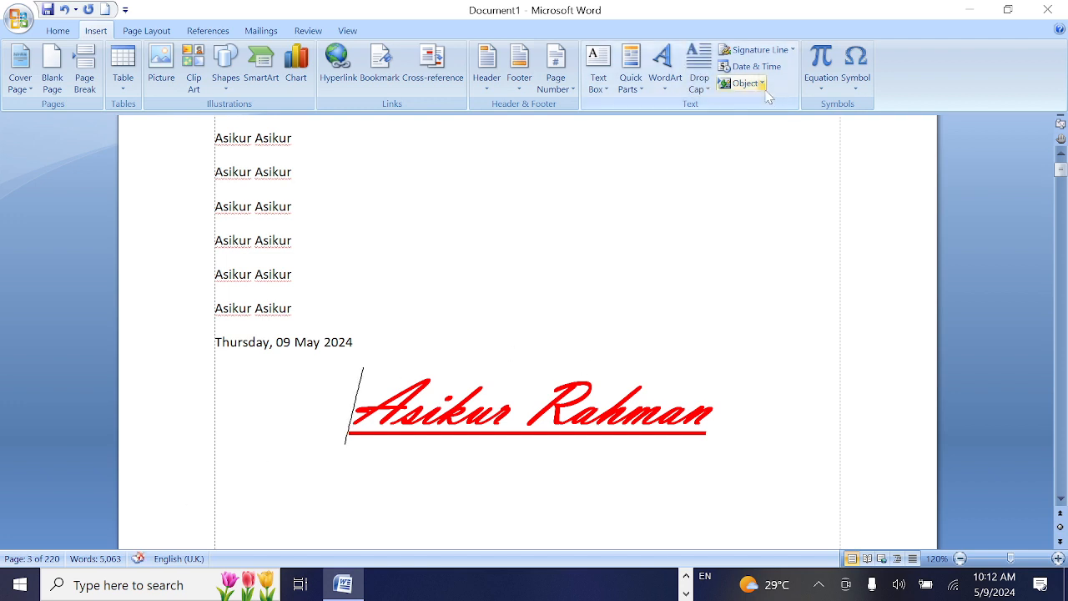
left_click(715, 414)
left_click(330, 435, "shift")
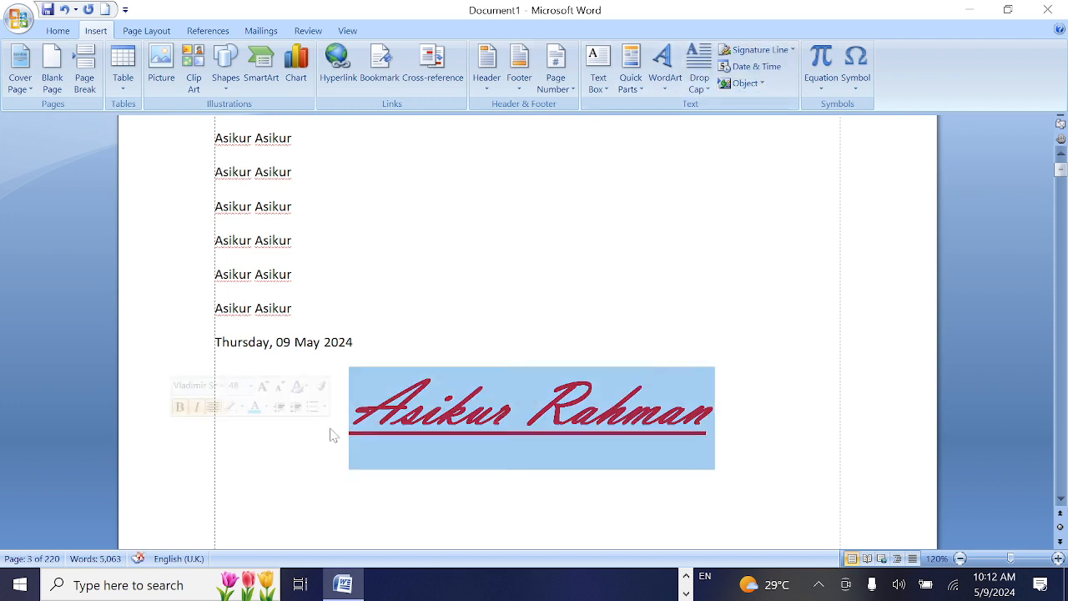
key("Delete")
Insert a Microsoft Equation 3.0 object below the date, answer Yes to the MathType tip and close the web page it opens
left_click(762, 83)
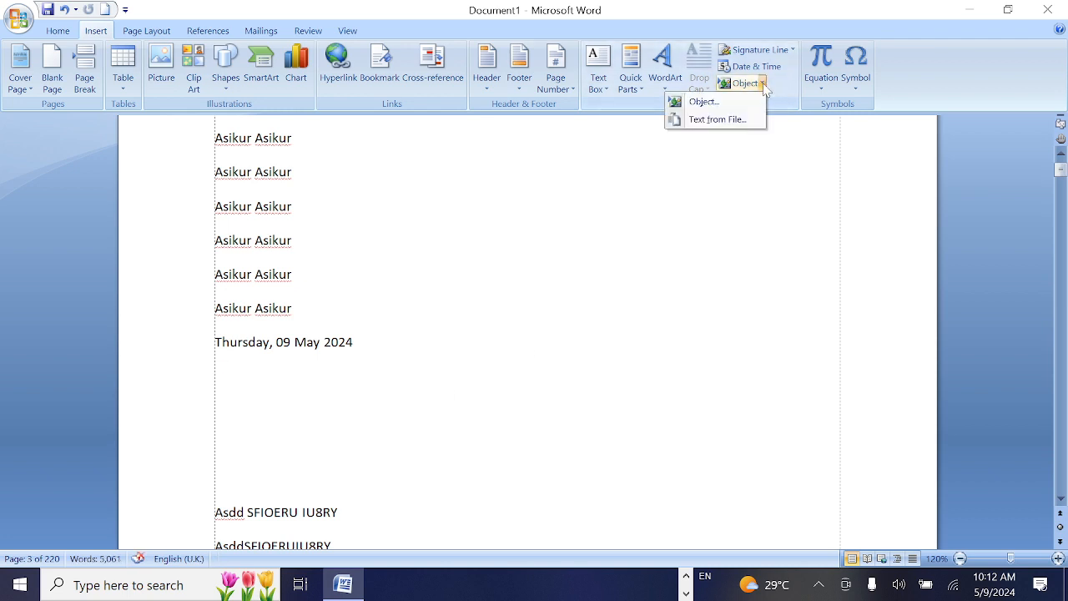
left_click(704, 102)
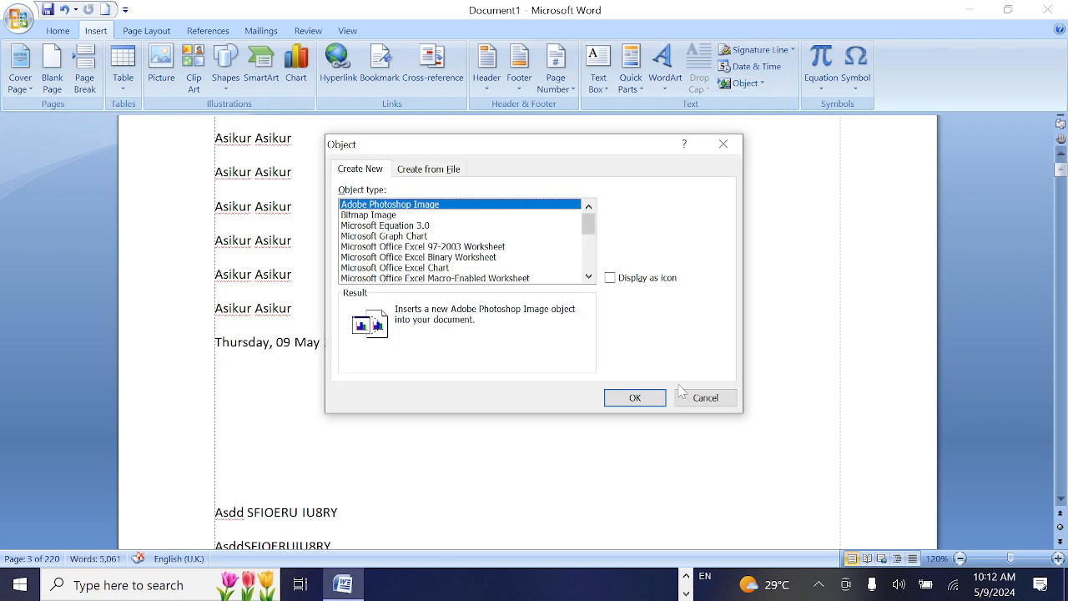
left_click(390, 226)
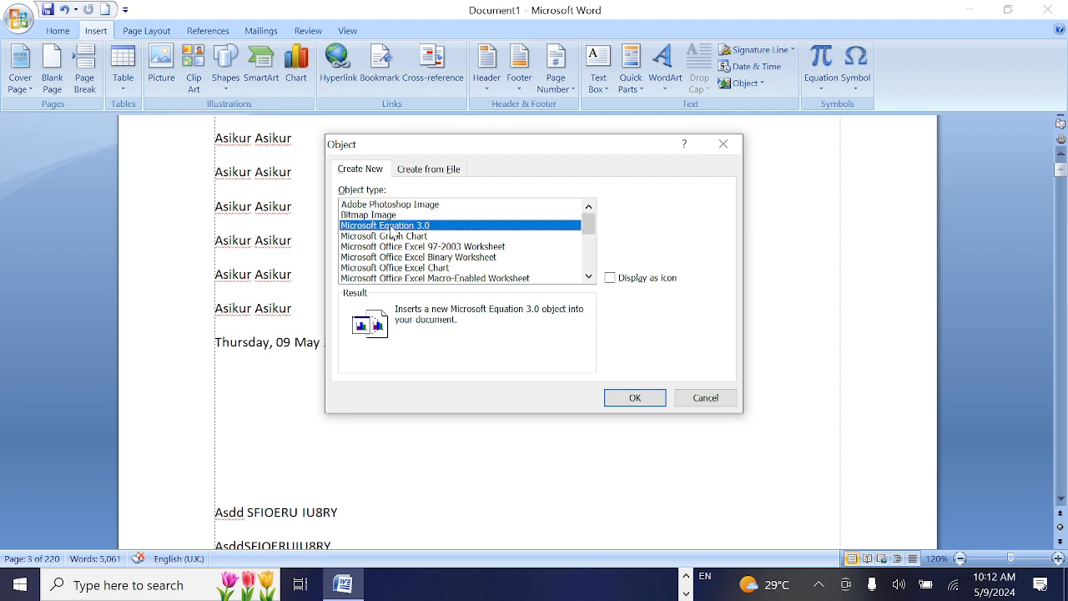
left_click(635, 398)
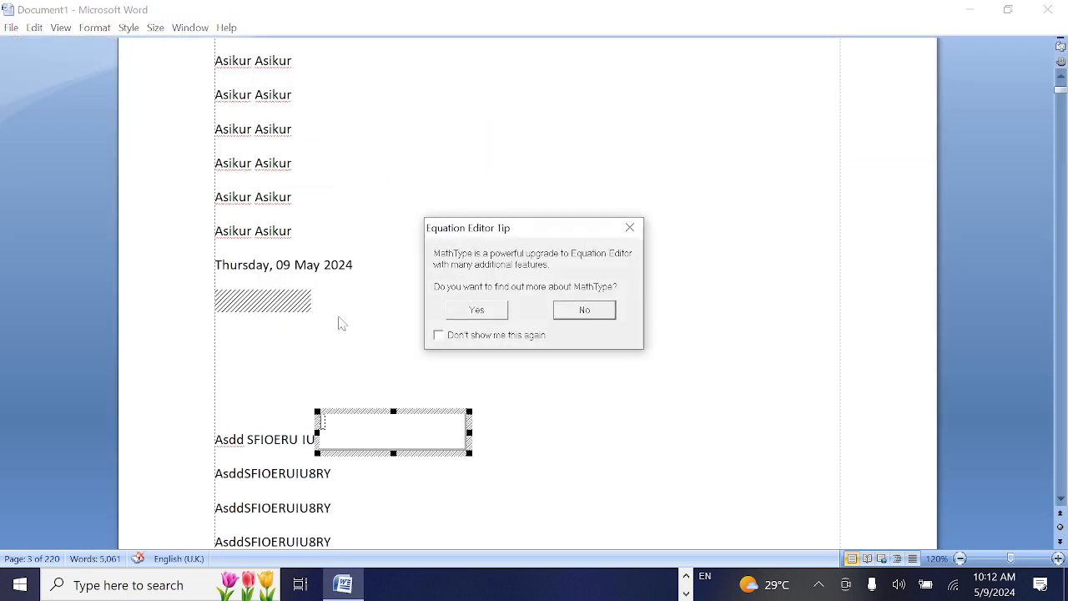
left_click(480, 311)
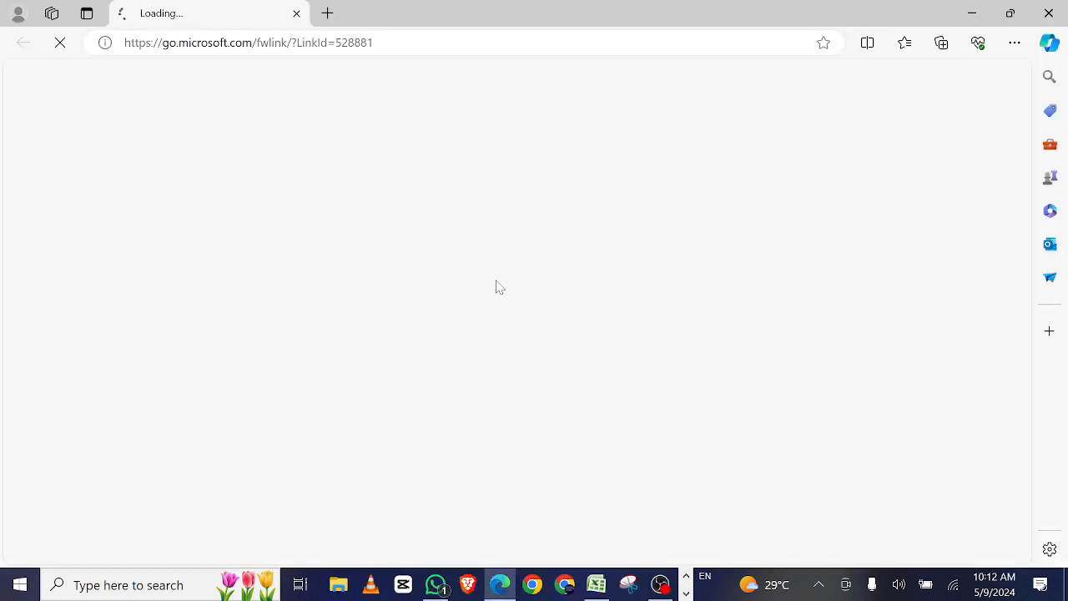
left_click(1049, 10)
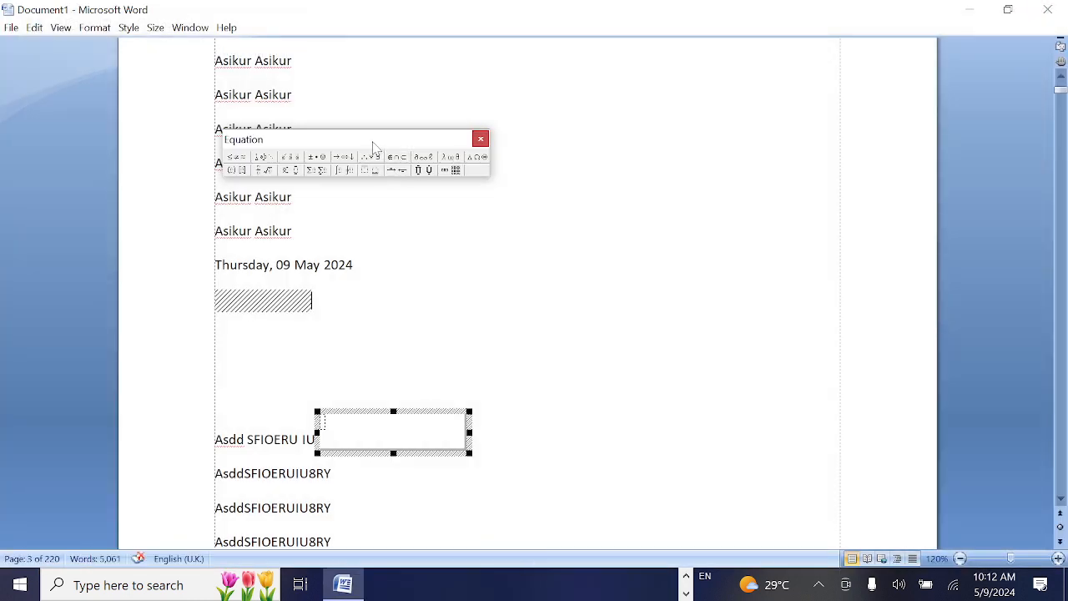
Move the Equation toolbar clear of the text and enter (A_+B) using the parentheses template
left_click_drag(374, 147, 685, 238)
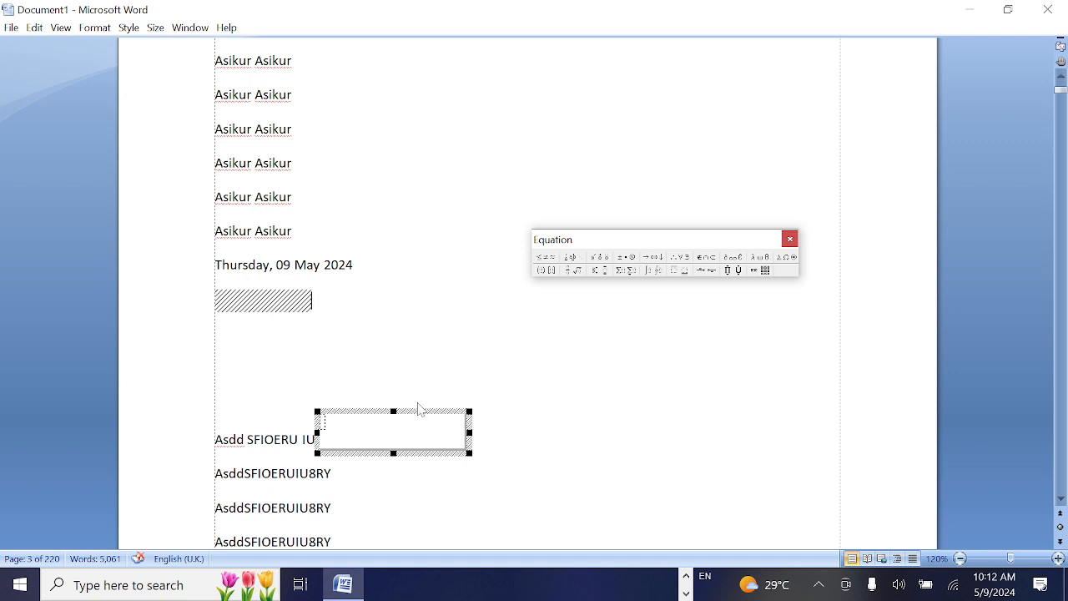
left_click(547, 270)
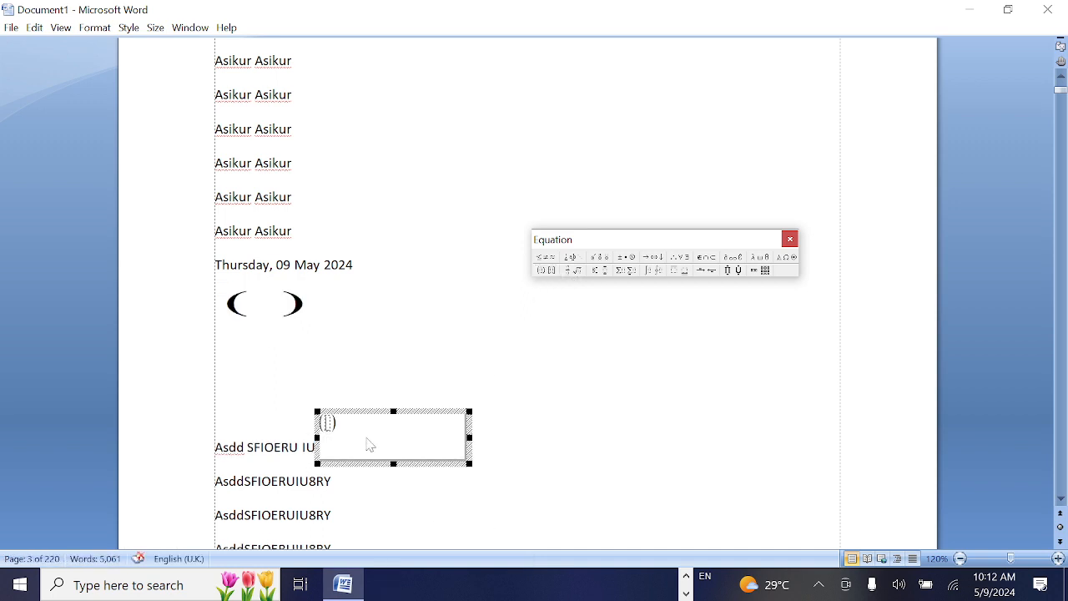
type("A _+B")
left_click(603, 363)
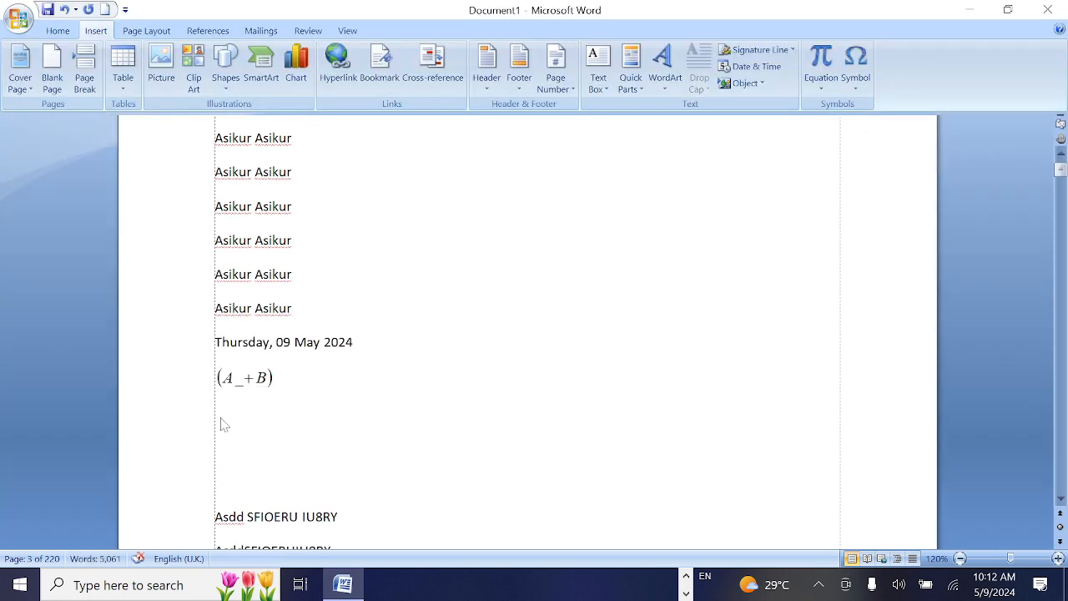
Insert a second Microsoft Equation 3.0 object on the line below the parenthesised equation
left_click(764, 84)
left_click(724, 104)
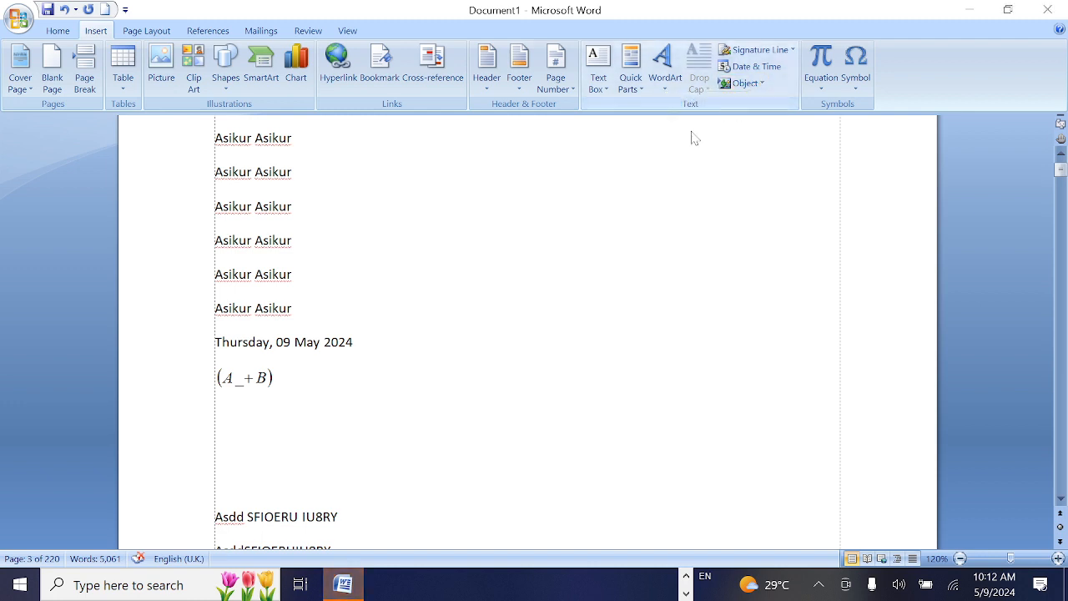
left_click(763, 83)
left_click(748, 85)
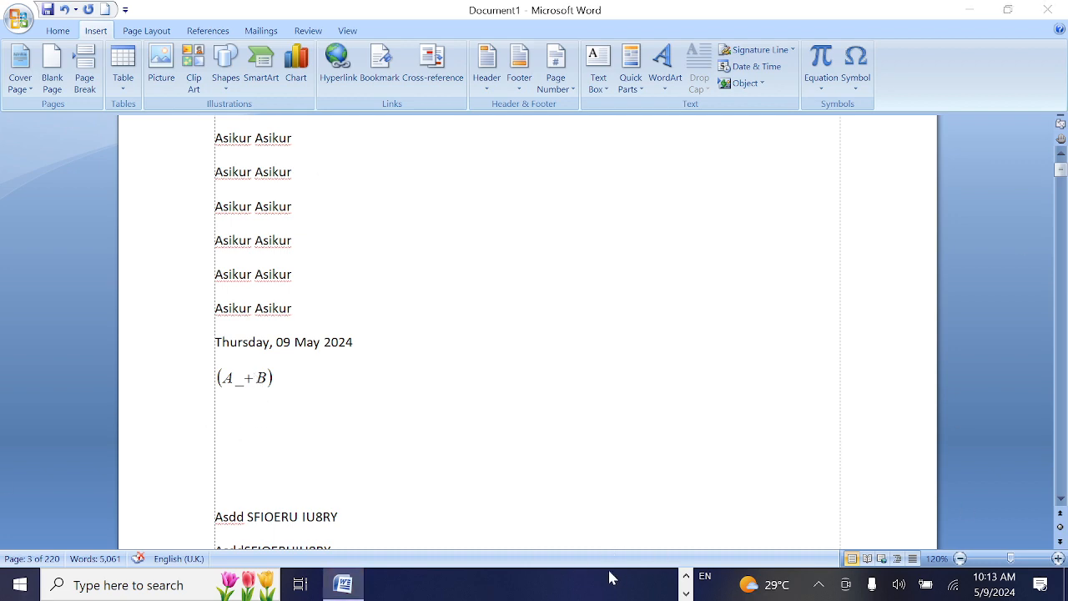
left_click(344, 586)
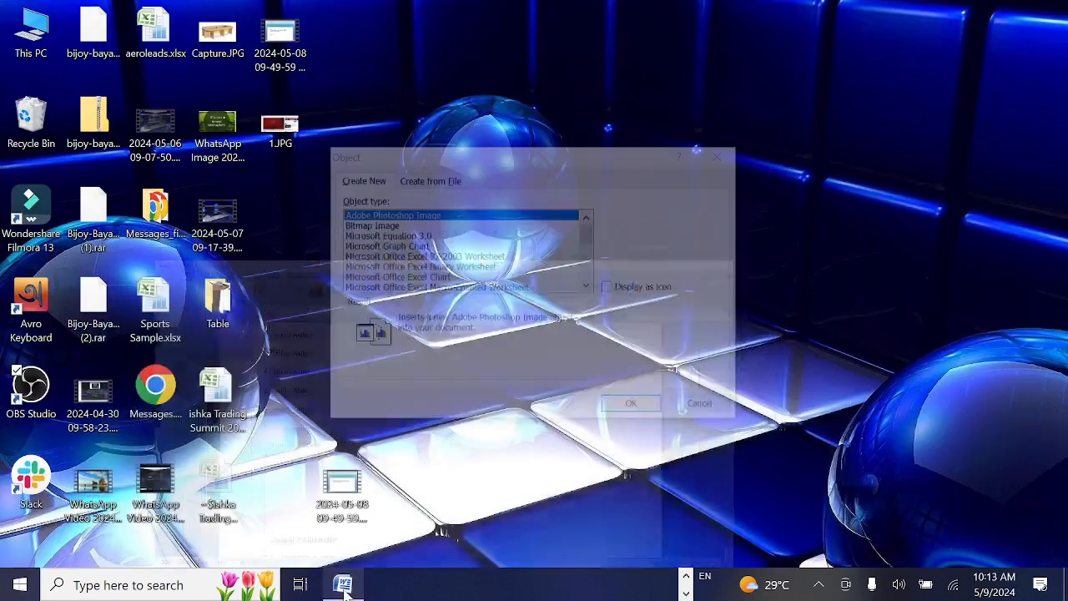
right_click(344, 586)
left_click(617, 362)
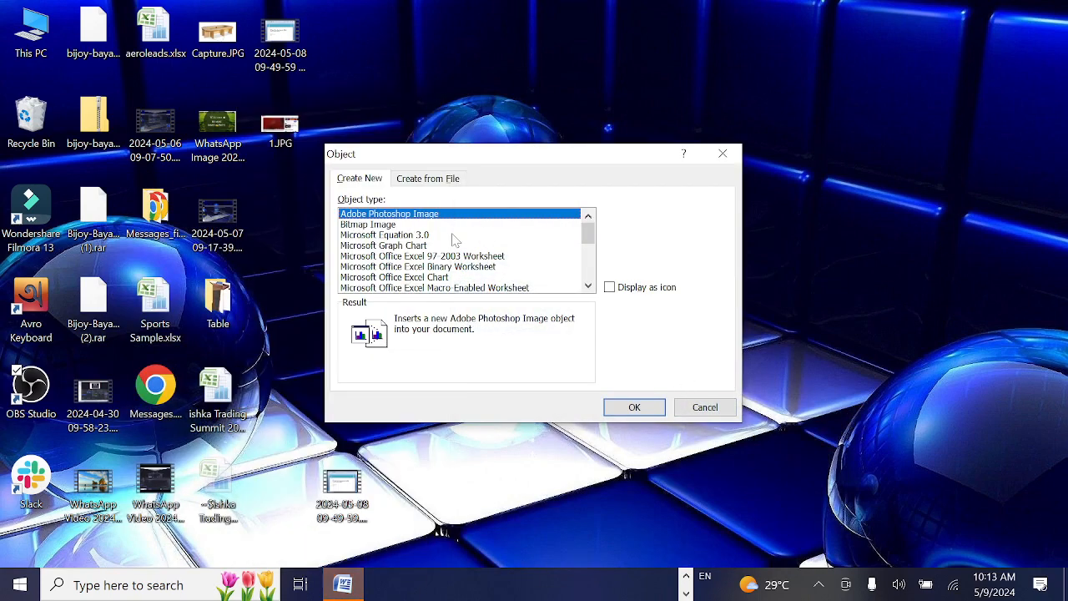
left_click(415, 237)
left_click(635, 407)
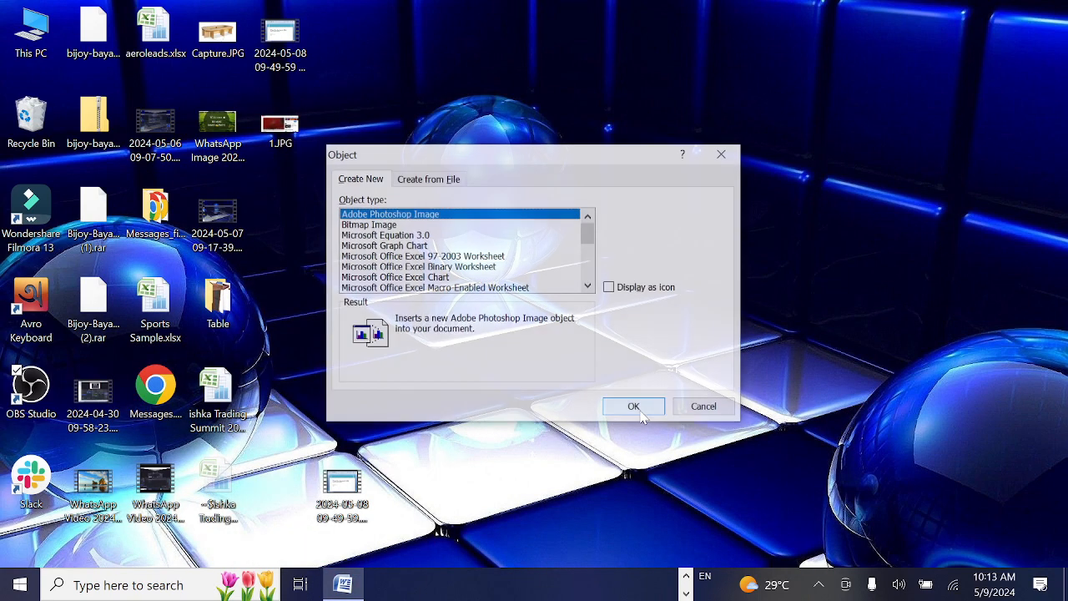
left_click(693, 408)
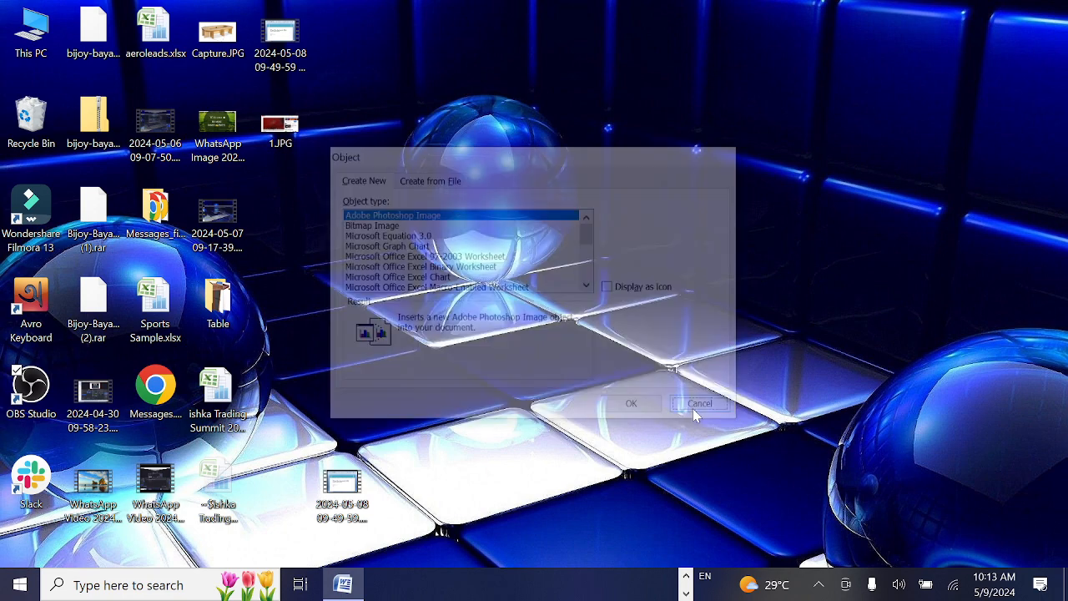
left_click(693, 408)
left_click(343, 584)
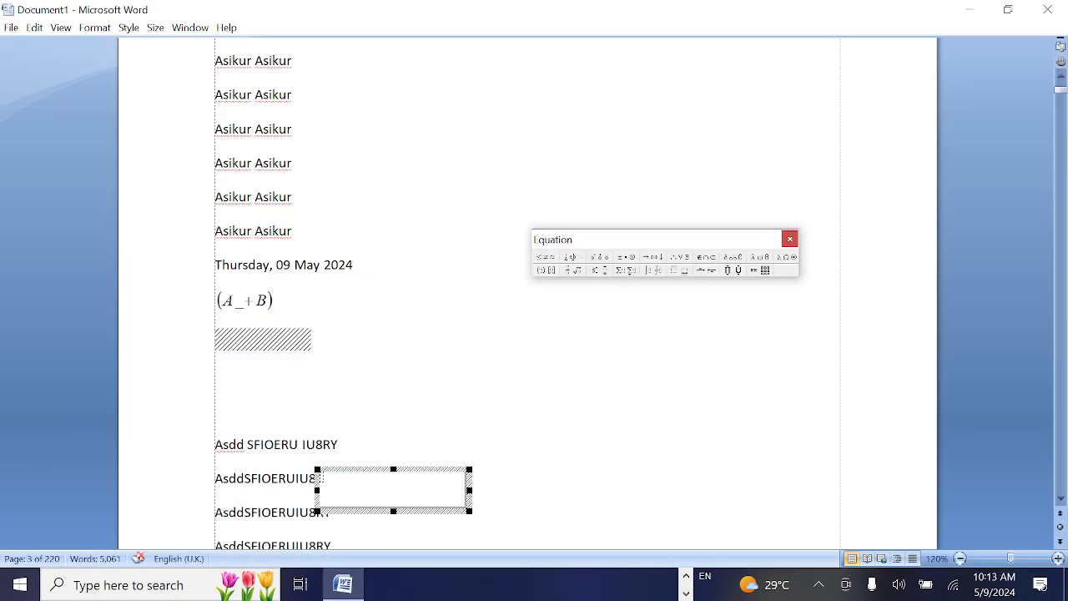
Build the fraction 1/2 in the new equation with the fraction template and return to the document
left_click(576, 271)
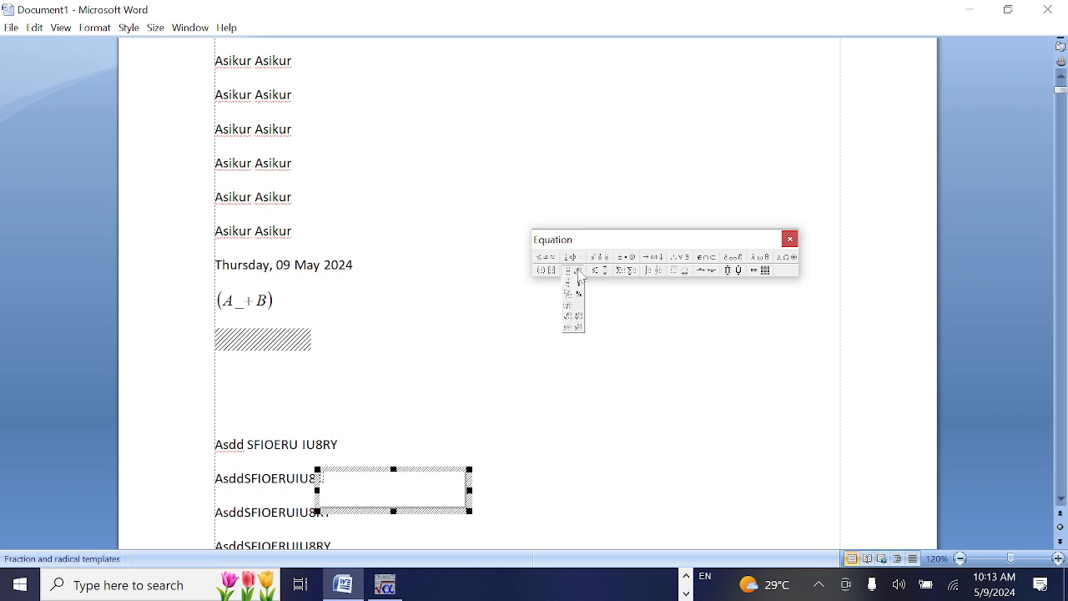
left_click(570, 289)
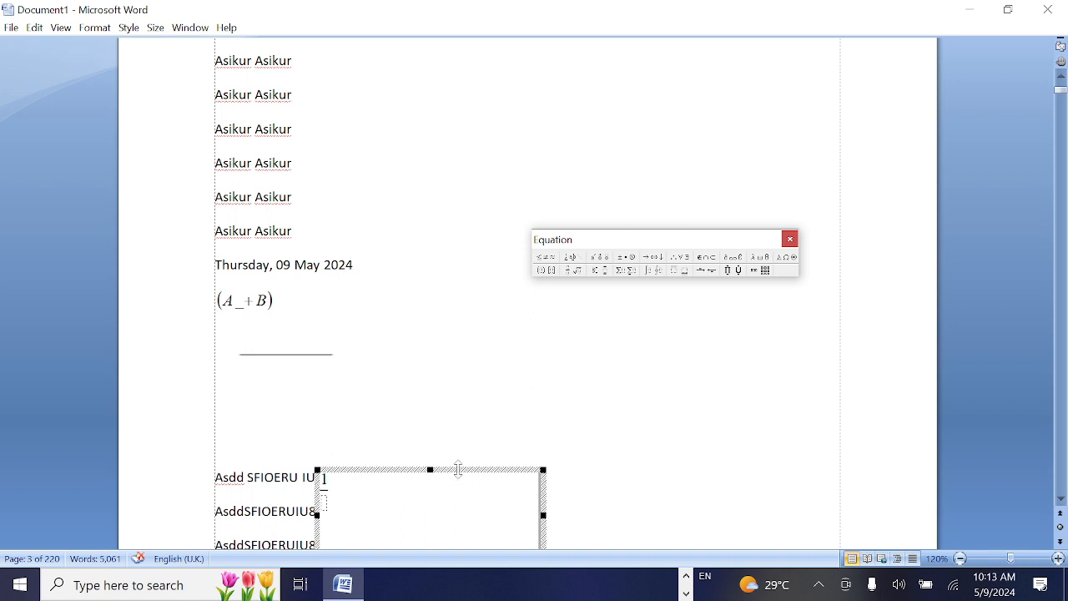
left_click(329, 511)
type("2")
left_click(480, 439)
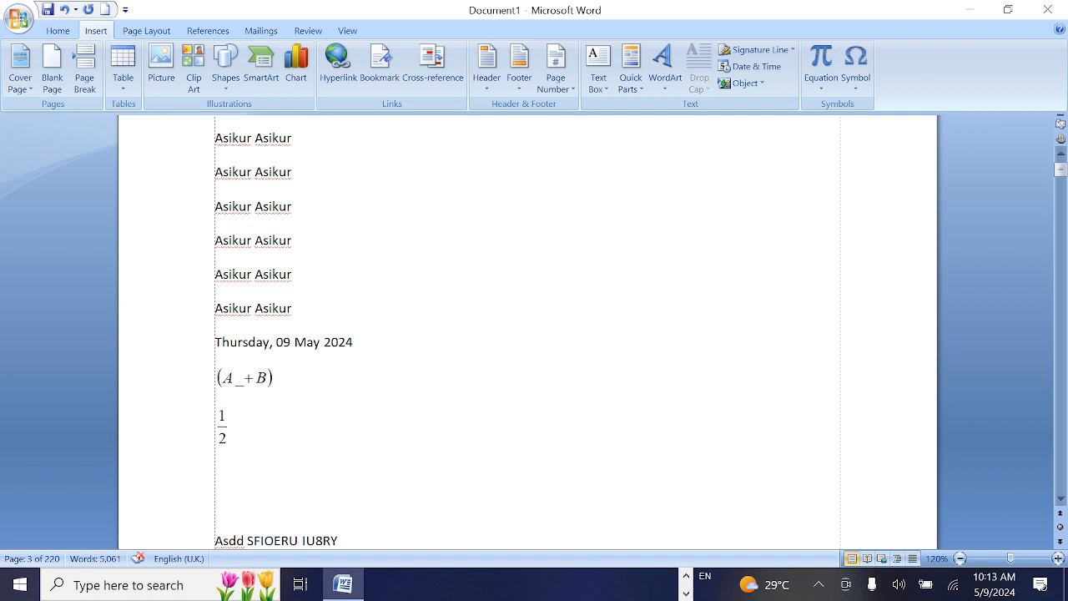
Delete the first four lines of the inserted ASD.docx text below the fraction
scroll(528, 334, "down", 3)
left_click_drag(215, 393, 334, 494)
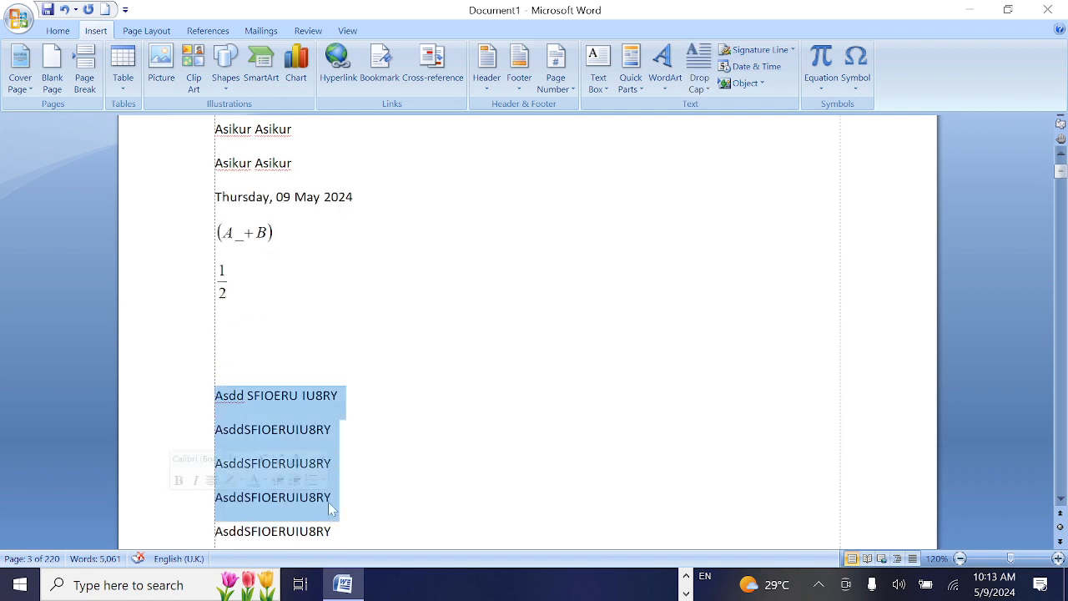
key("Delete")
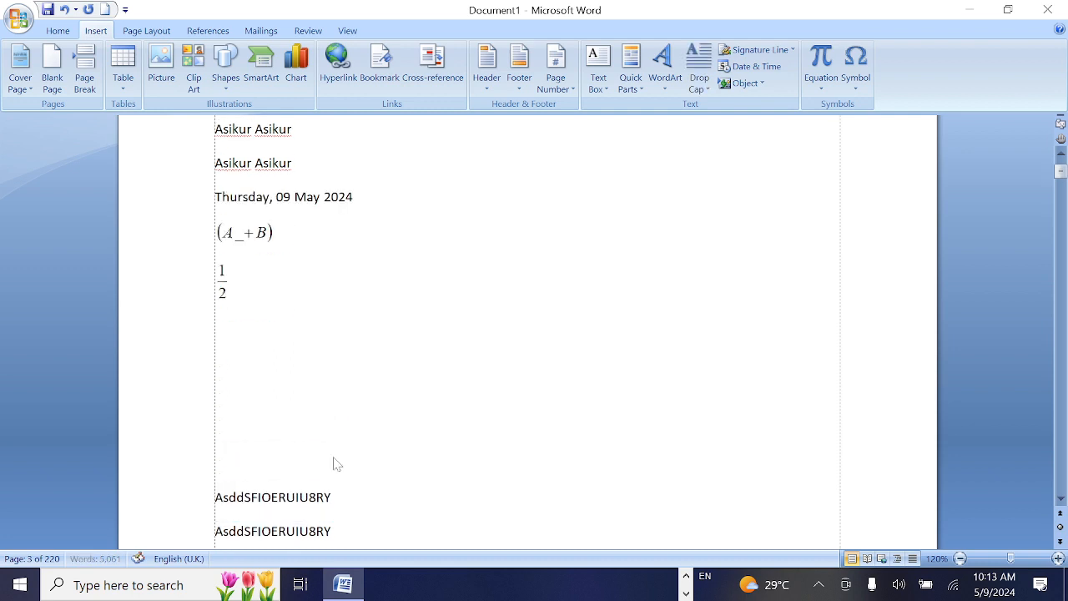
Edit the 1/2 equation to add a square root of 4 after the 2 in the denominator
left_click(223, 284)
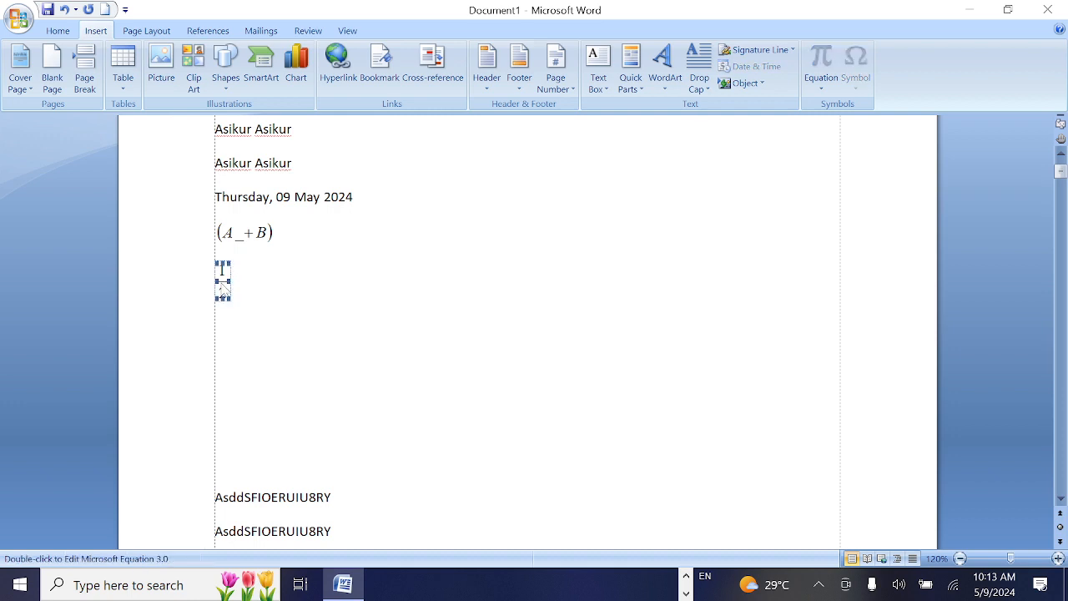
double_click(236, 283)
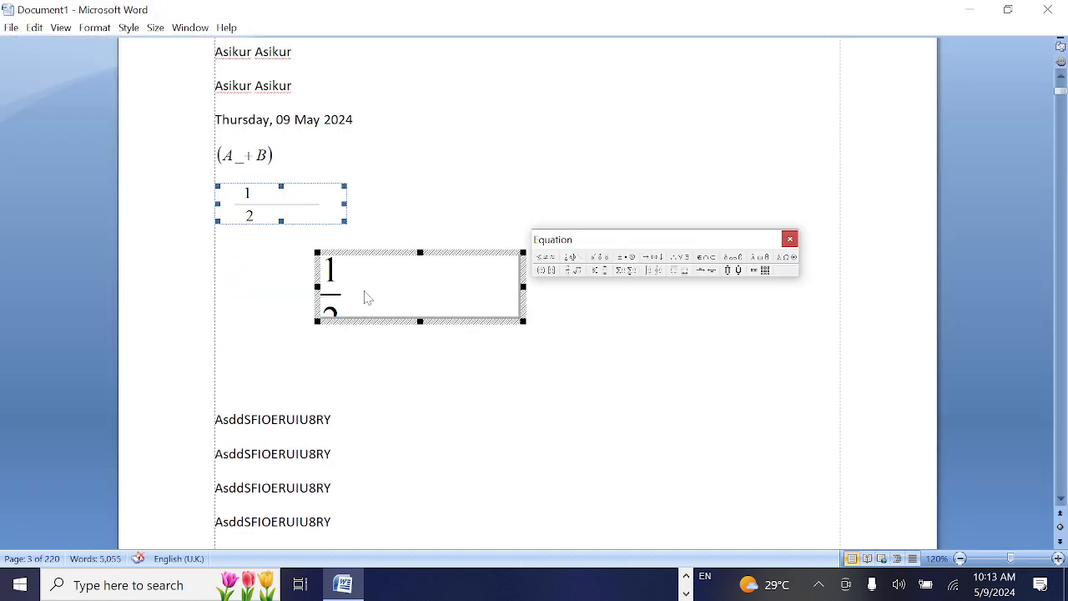
left_click(576, 272)
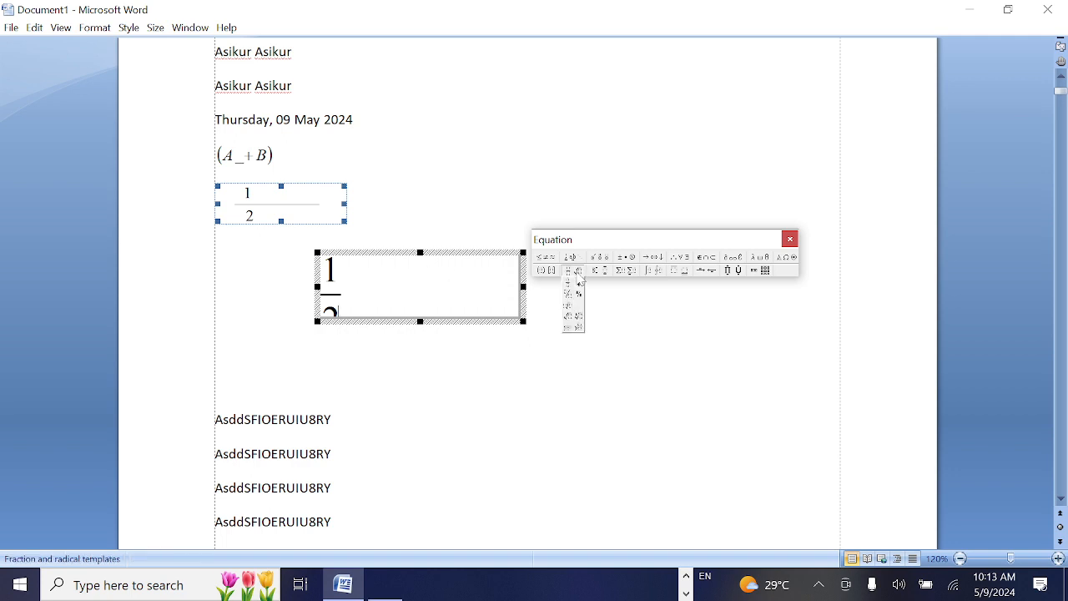
left_click(575, 322)
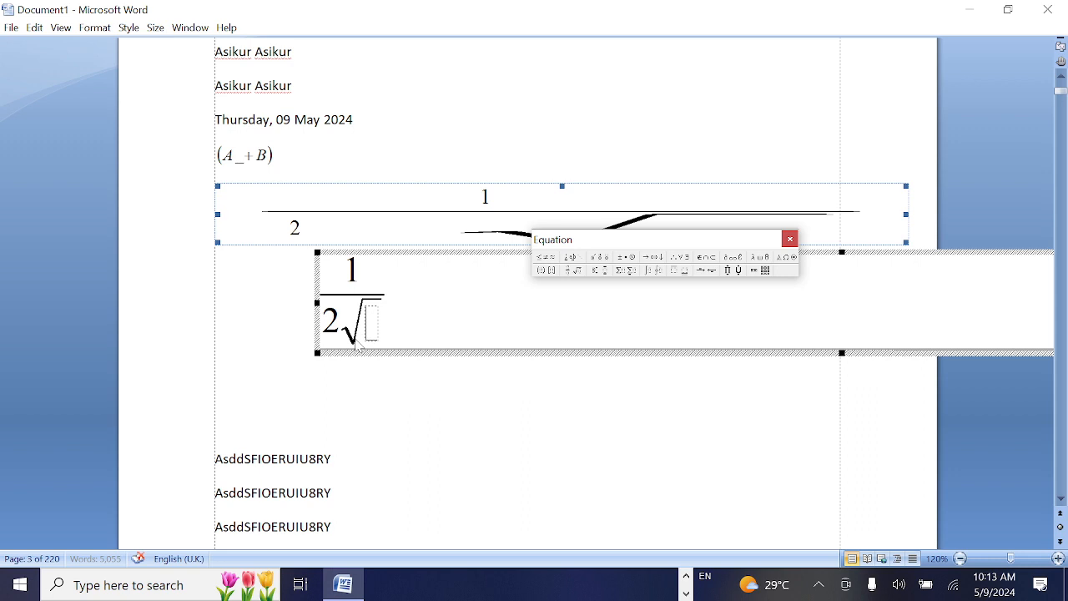
type("4")
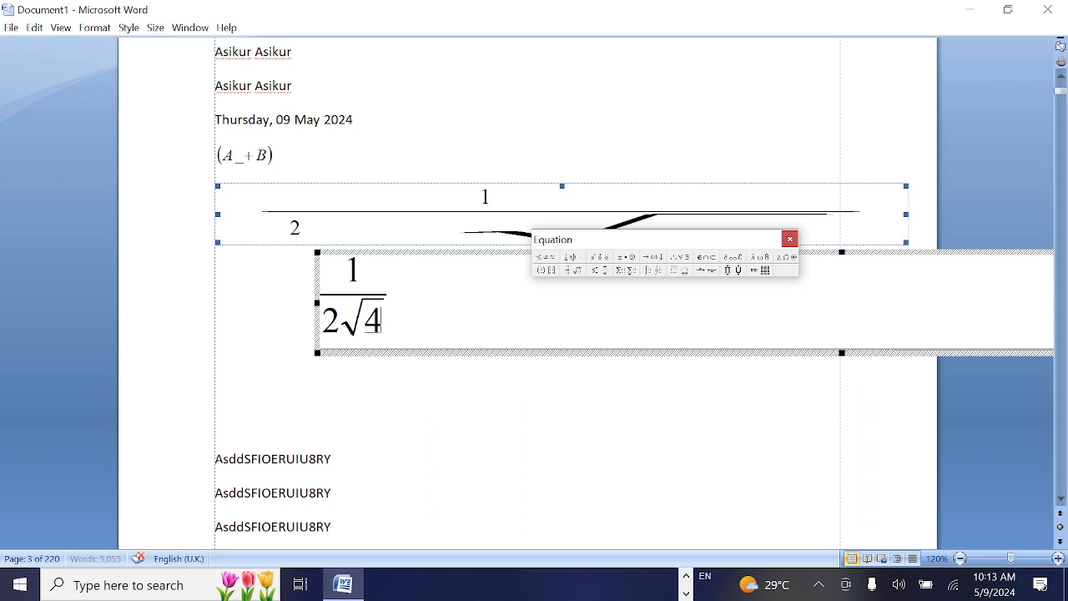
left_click(500, 421)
Narrow the stretched fraction equation to about a quarter of its width and deselect it
left_click(377, 296)
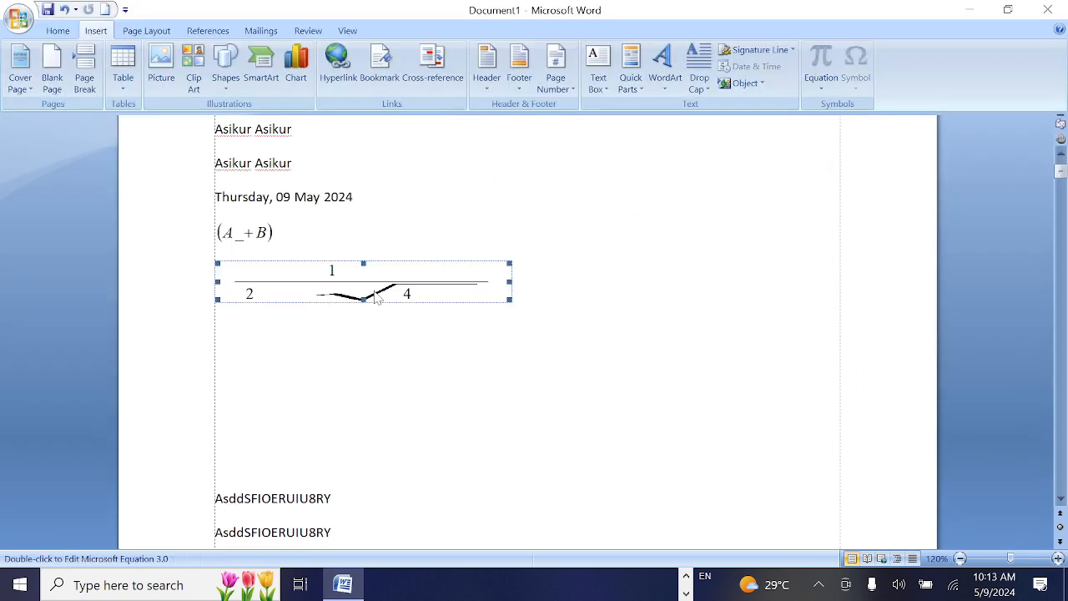
left_click_drag(510, 281, 285, 282)
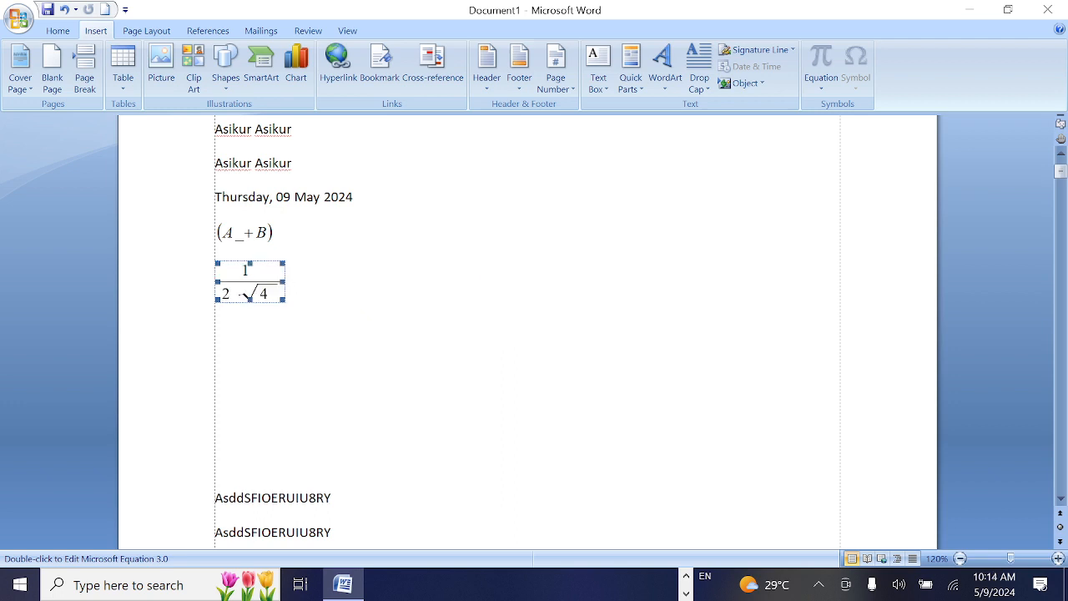
left_click(366, 372)
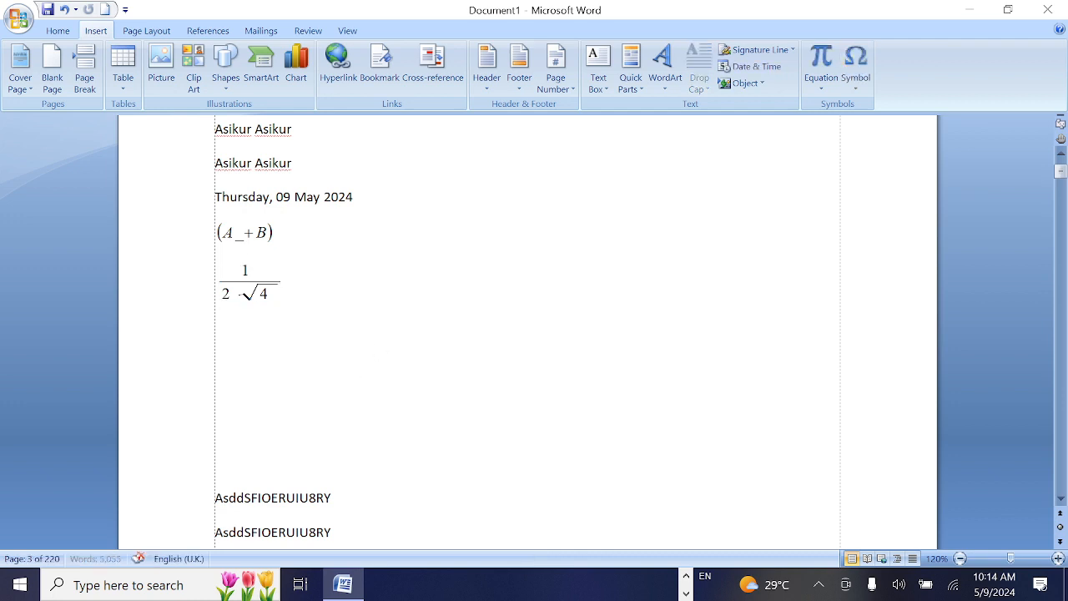
Insert another Microsoft Equation 3.0 object on an empty line below the fraction with the square root
left_click(742, 83)
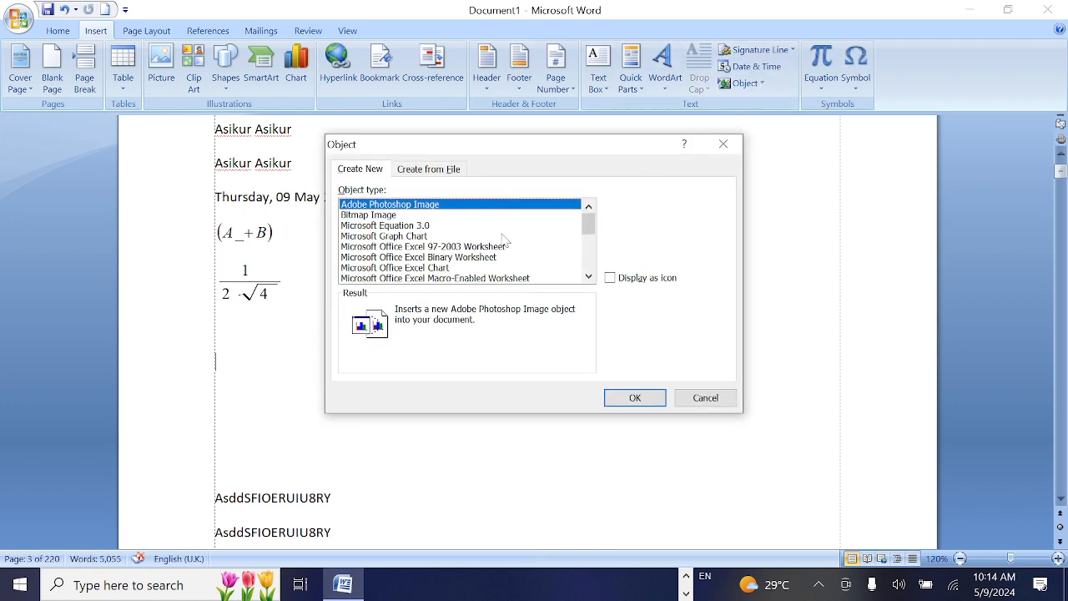
left_click(402, 227)
left_click(659, 400)
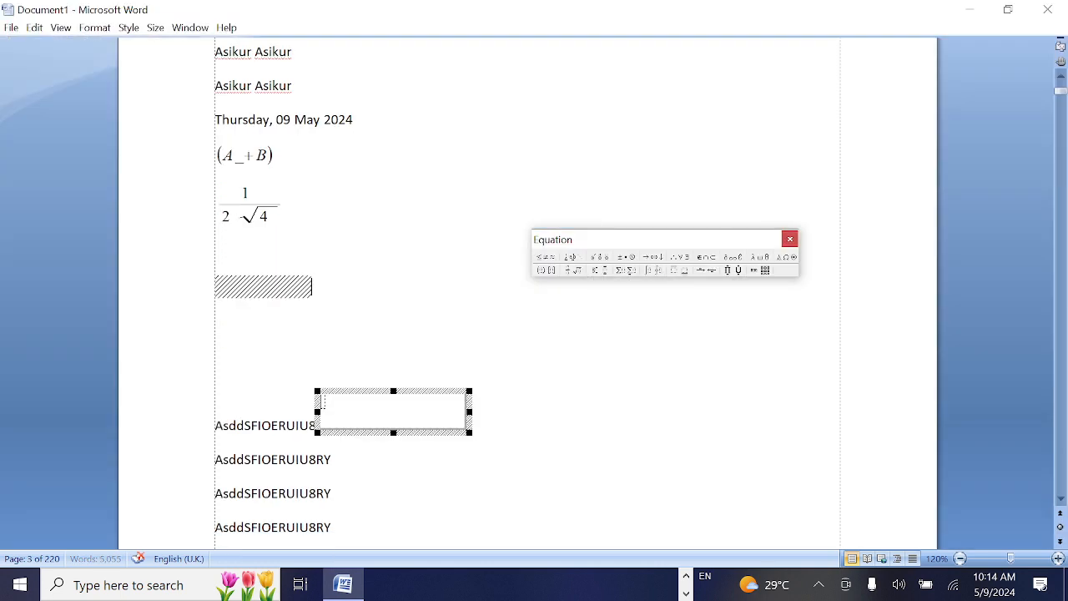
Close the equation editor with the new object left empty and place the cursor on the blank line below the fraction
left_click(626, 269)
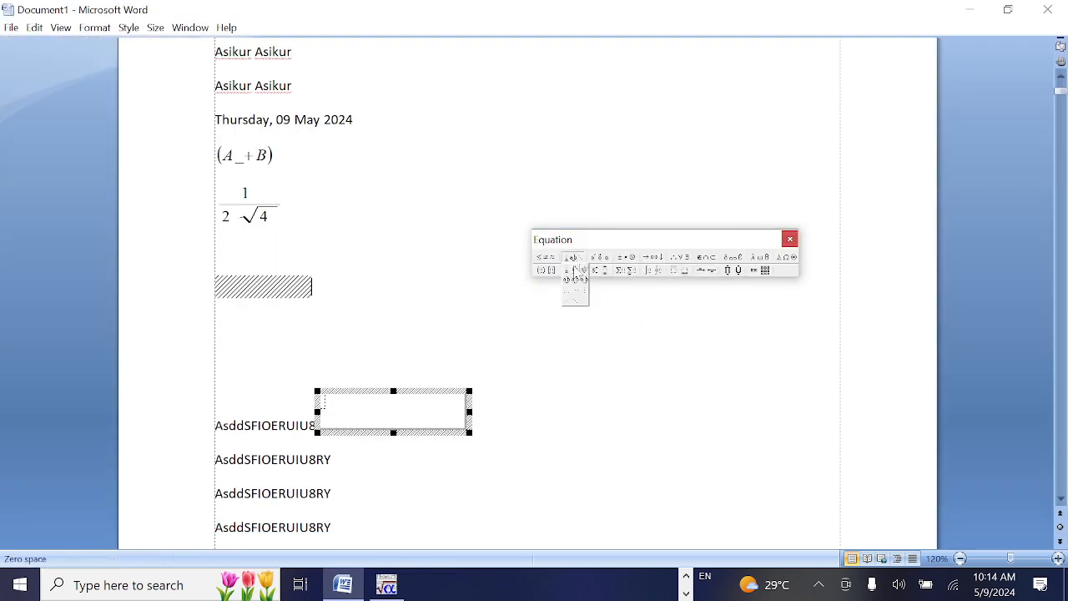
left_click(791, 241)
left_click(227, 364)
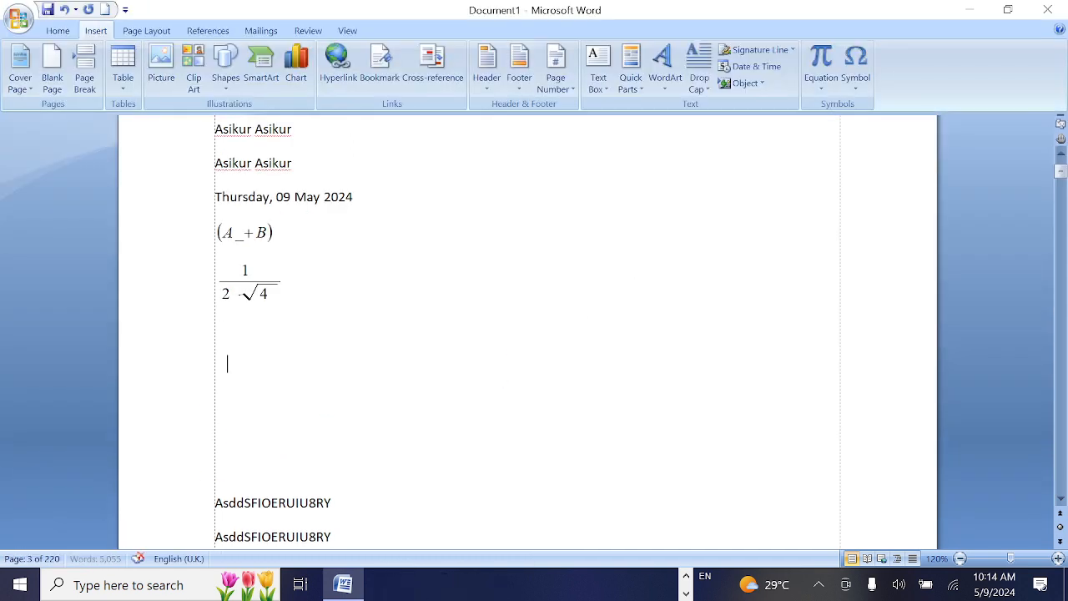
Insert the built-in Pythagorean Theorem equation at the cursor below the fraction
left_click(826, 98)
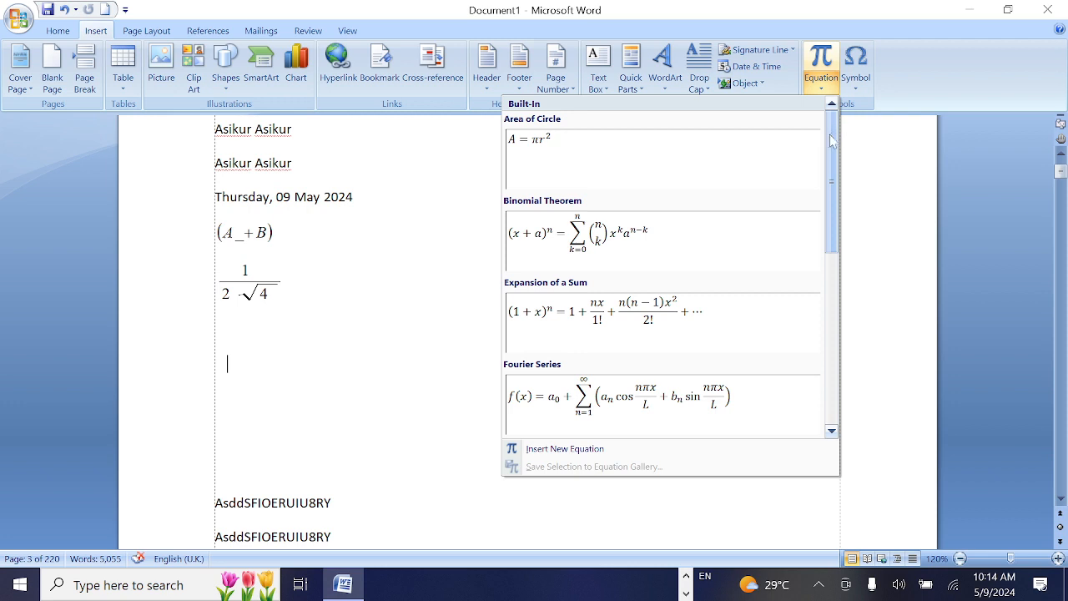
left_click_drag(829, 139, 832, 190)
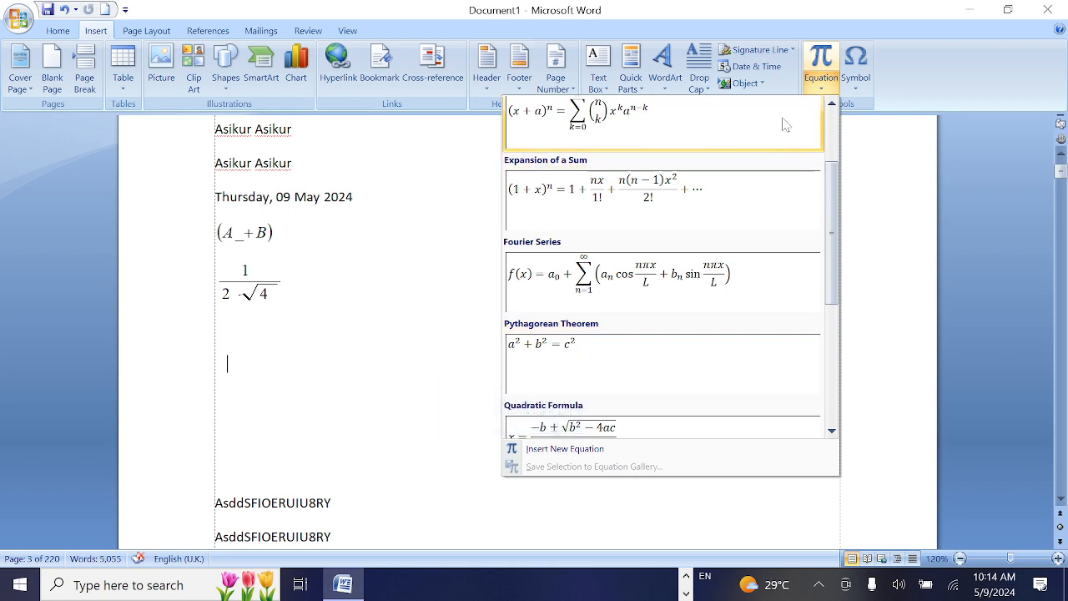
left_click_drag(831, 225, 833, 175)
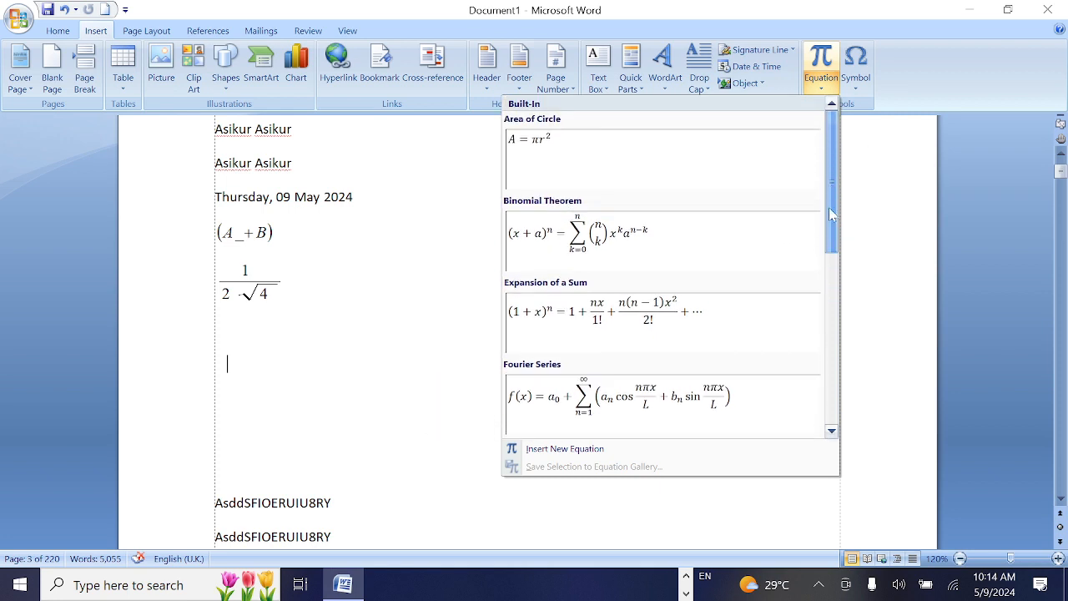
left_click_drag(831, 214, 823, 320)
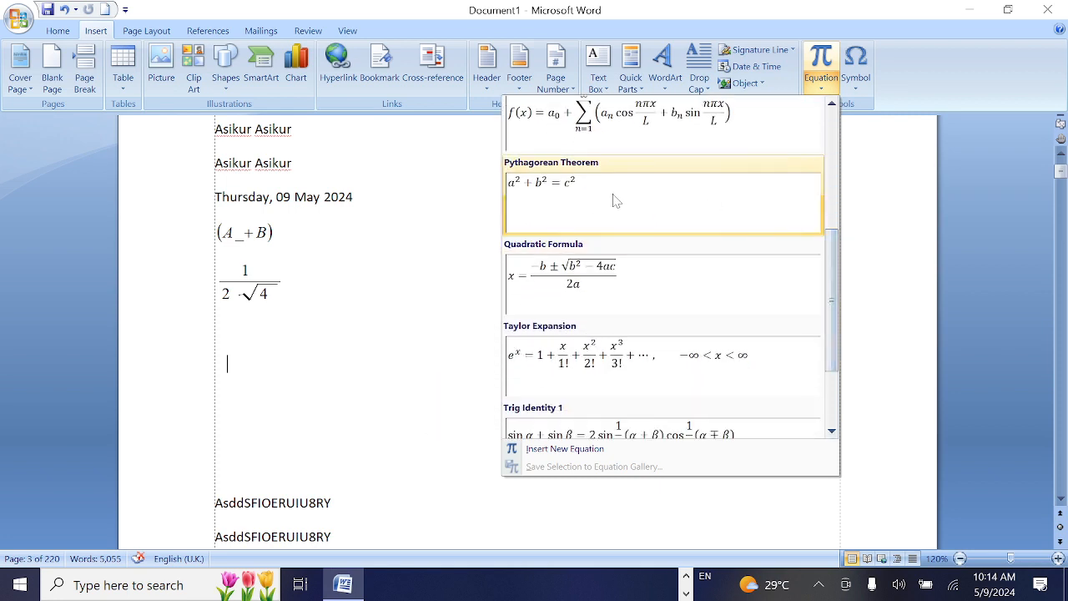
left_click(591, 195)
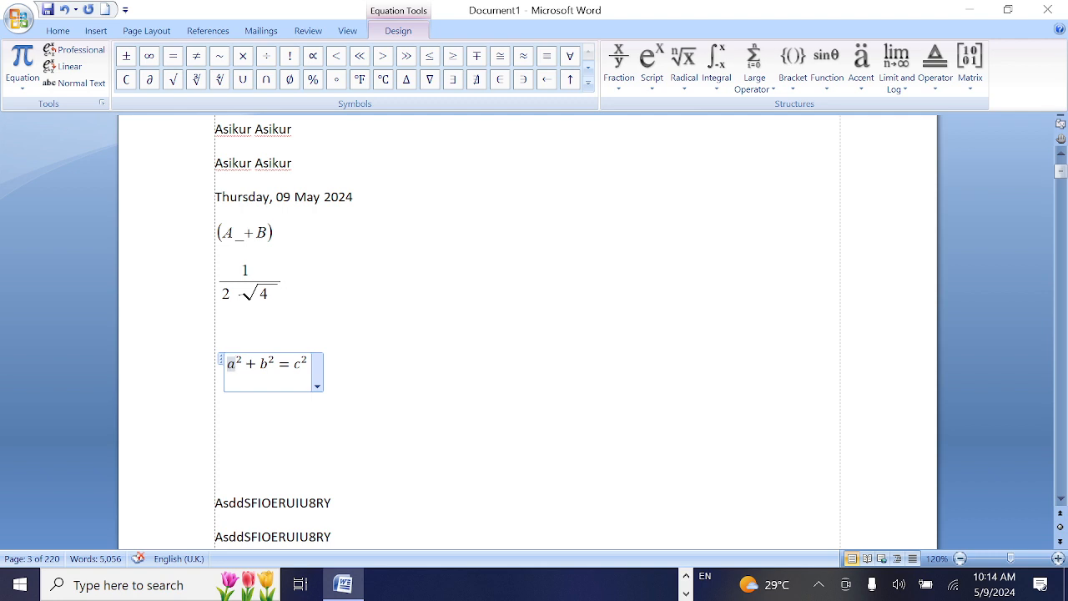
Edit the Pythagorean equation to read ab² + bb³ = c² and deselect it
type("b")
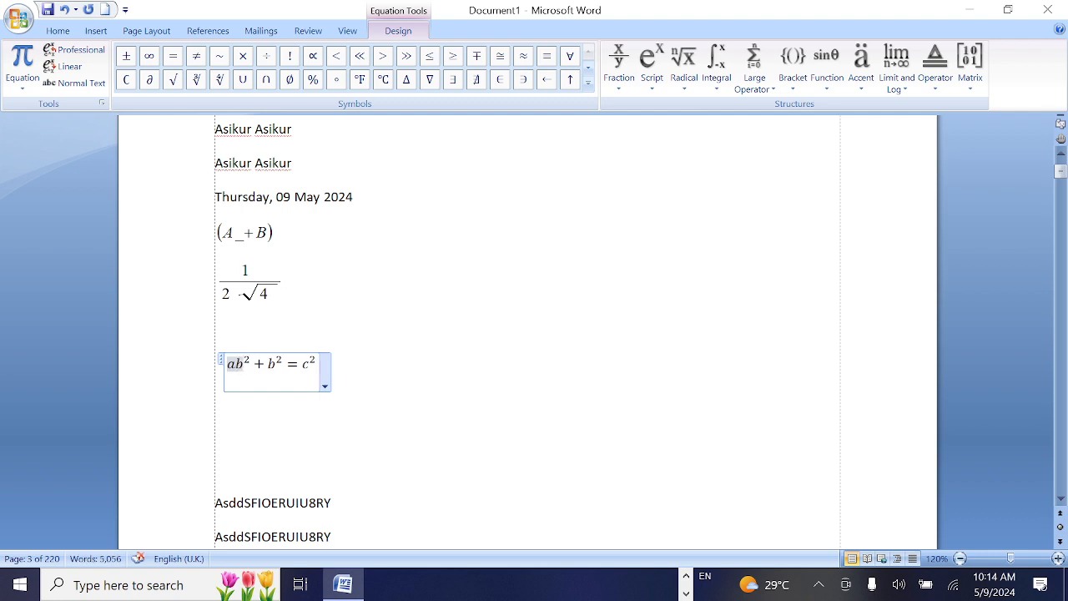
left_click(276, 364)
type("b")
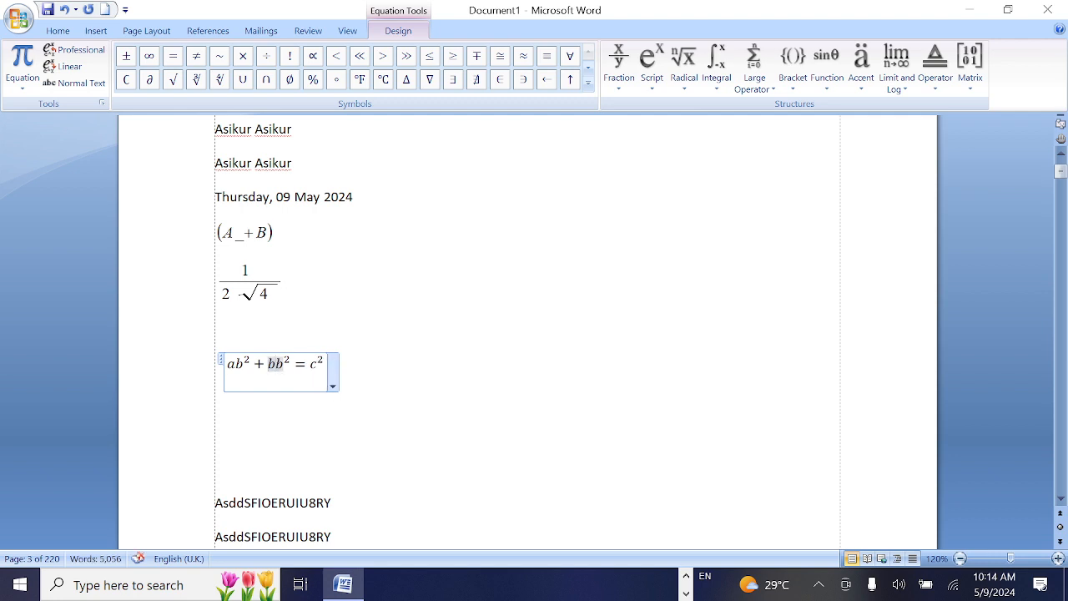
left_click(313, 365)
left_click(287, 361)
type("3")
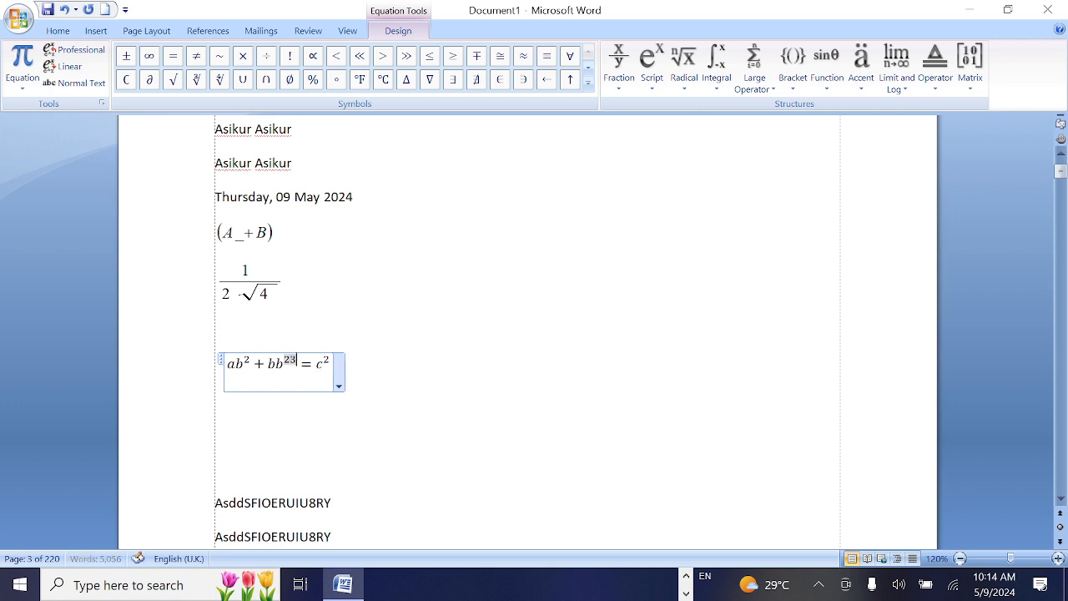
key("BackSpace")
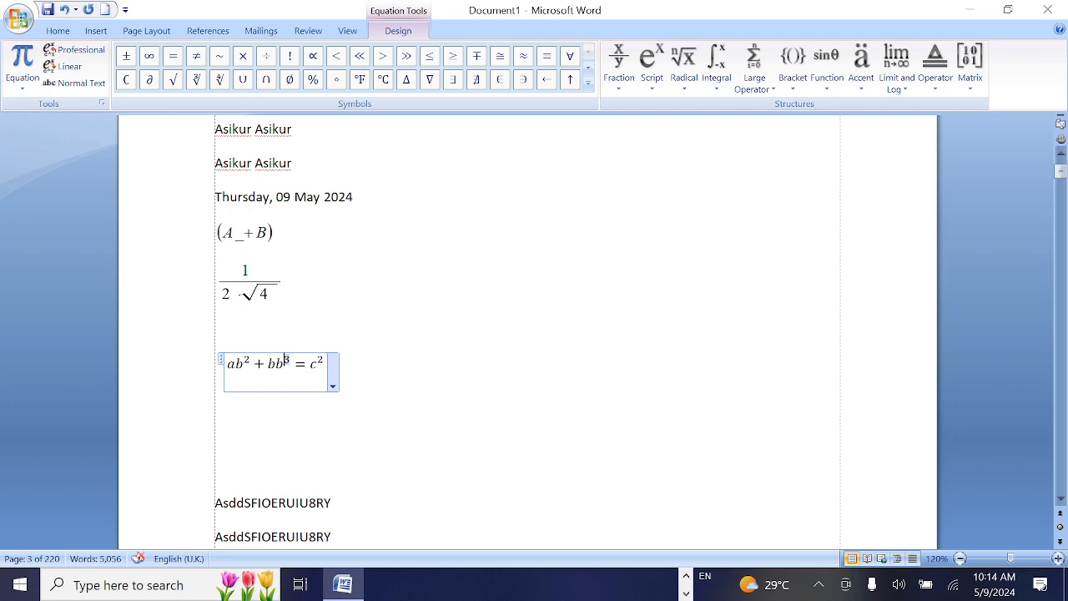
left_click(367, 389)
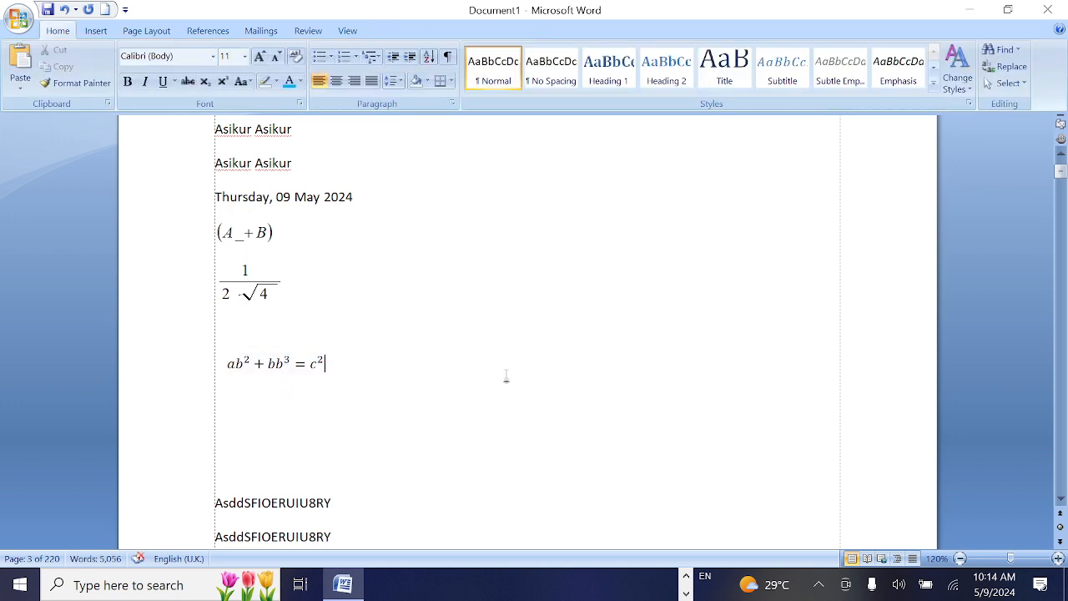
Insert the built-in Fourier Series equation on a new line below the ab² + bb³ = c² equation
key("Return")
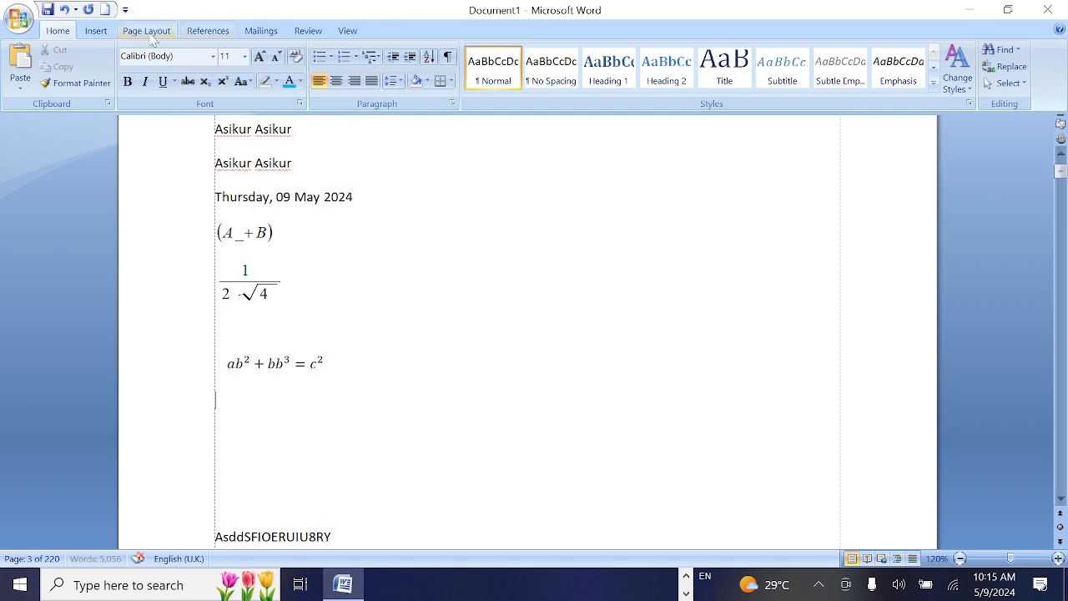
left_click(95, 31)
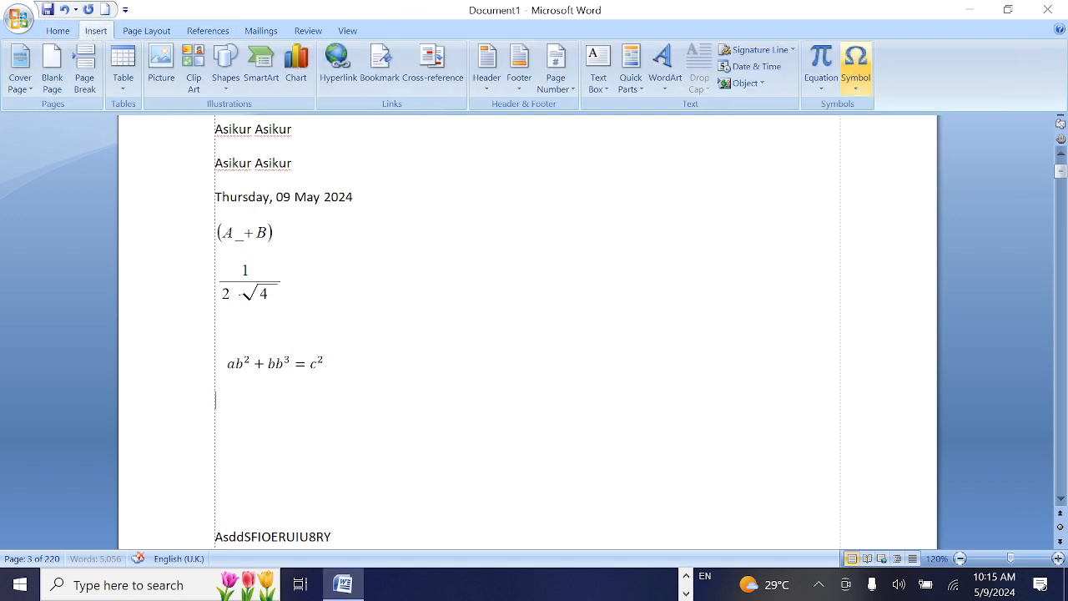
left_click(831, 90)
left_click_drag(833, 142, 818, 350)
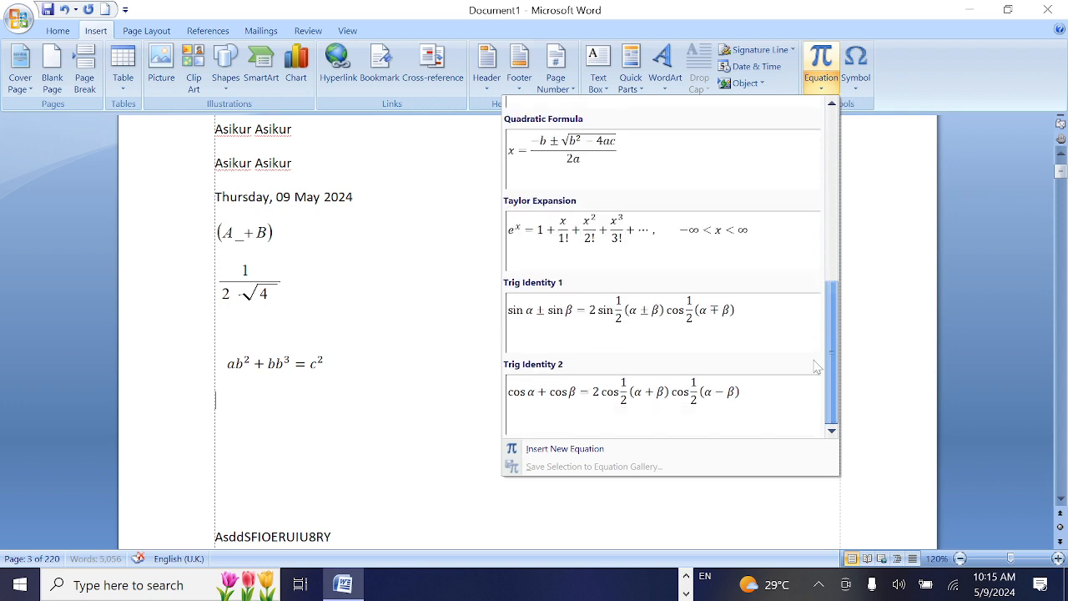
left_click_drag(816, 366, 822, 250)
left_click(696, 266)
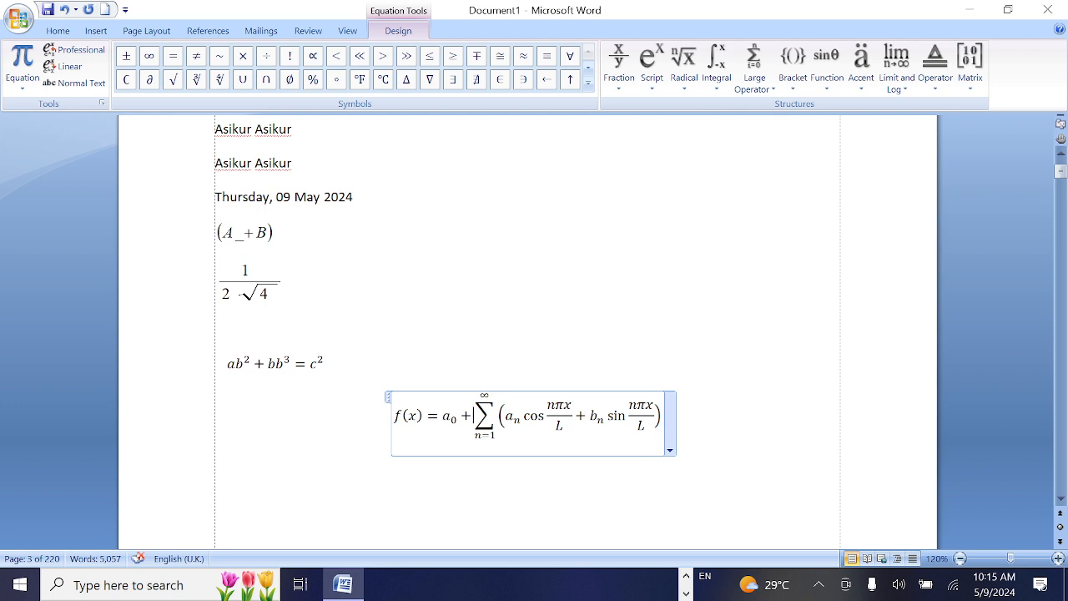
Replace the plus sign before the summation in the Fourier equation with "+ )" and deselect the equation
key("BackSpace")
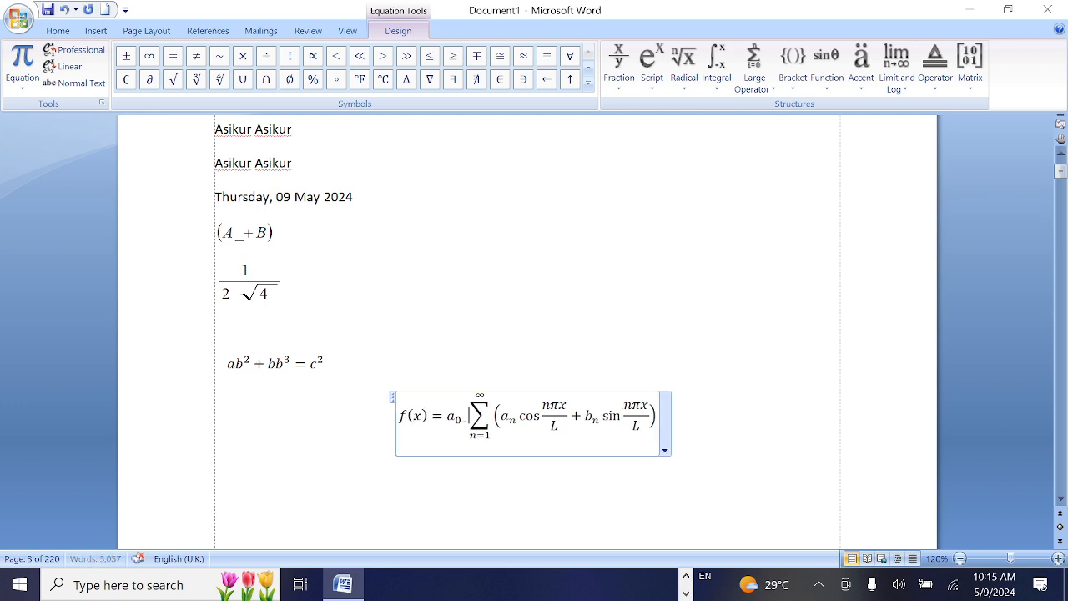
type("+ )")
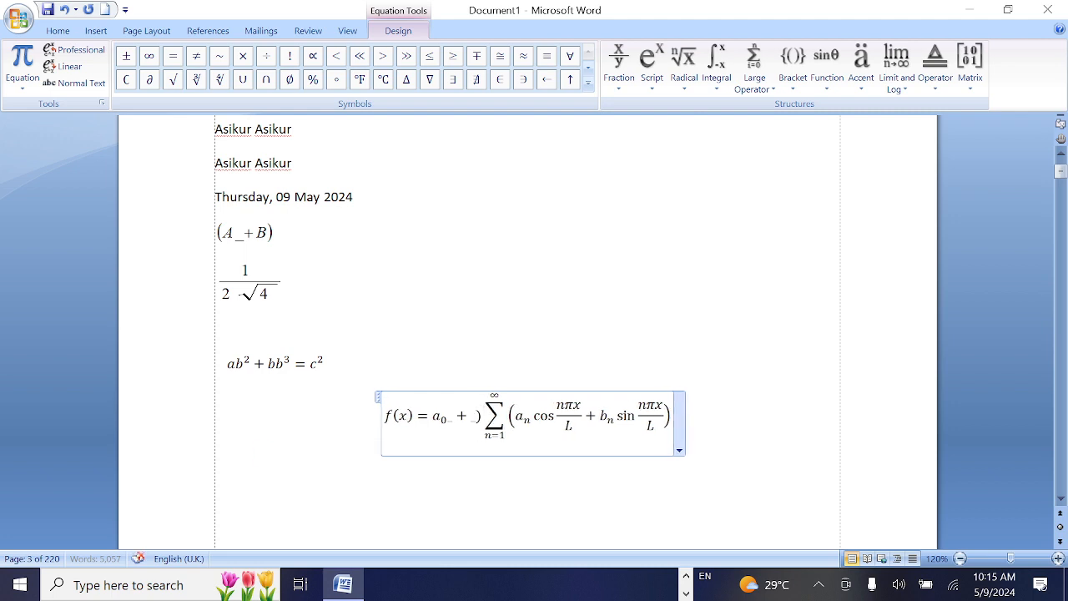
key("Right")
left_click(627, 416)
left_click(521, 271)
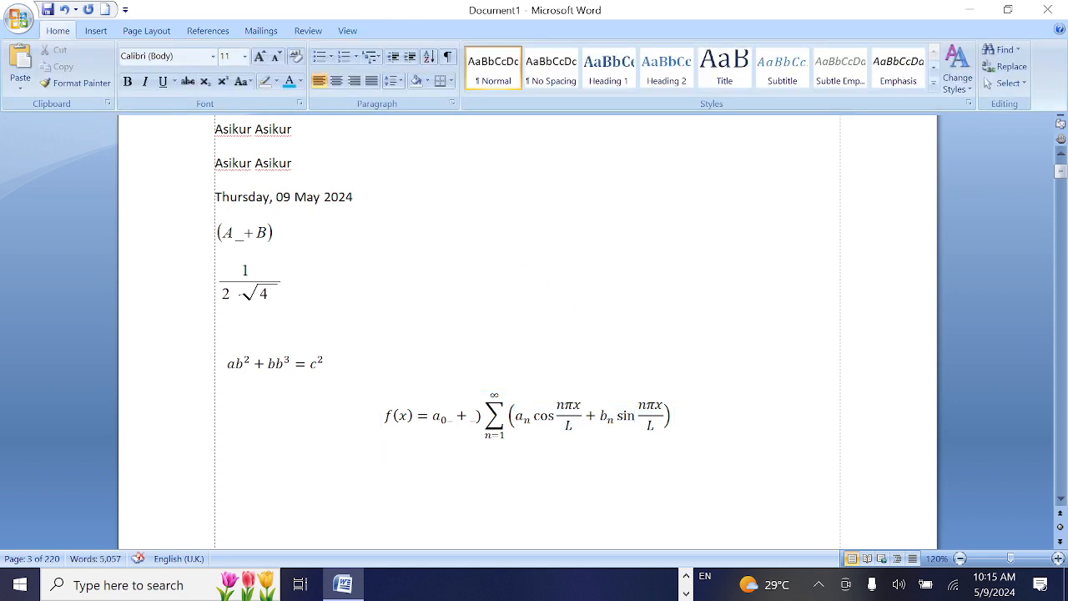
Add an empty line below the edited Fourier equation
left_click(122, 33)
left_click(105, 33)
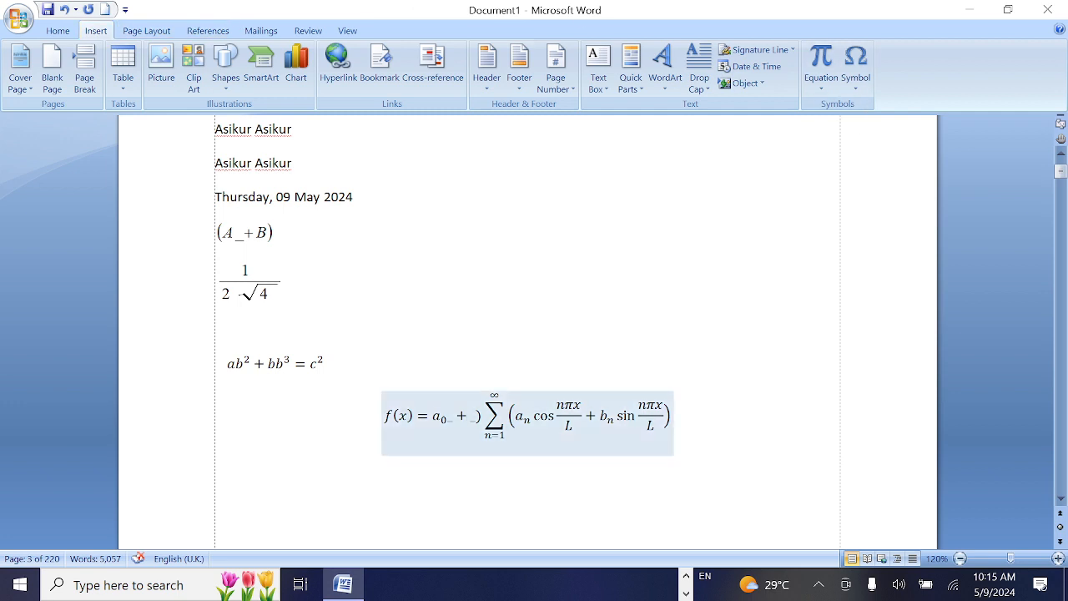
left_click(386, 416)
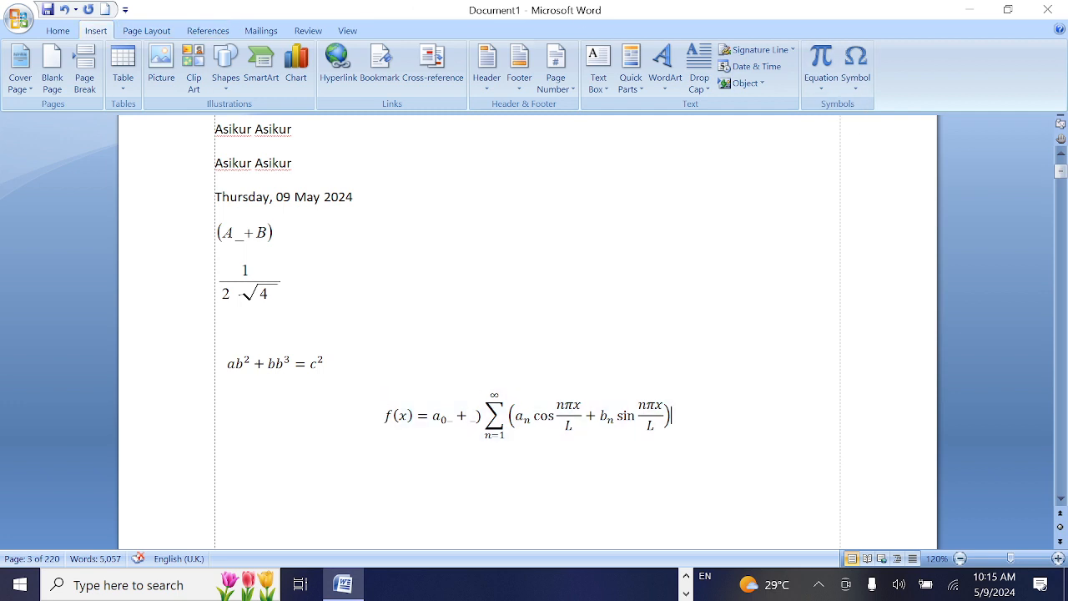
key("Return")
scroll(527, 336, "down", 4)
scroll(528, 336, "up", 2)
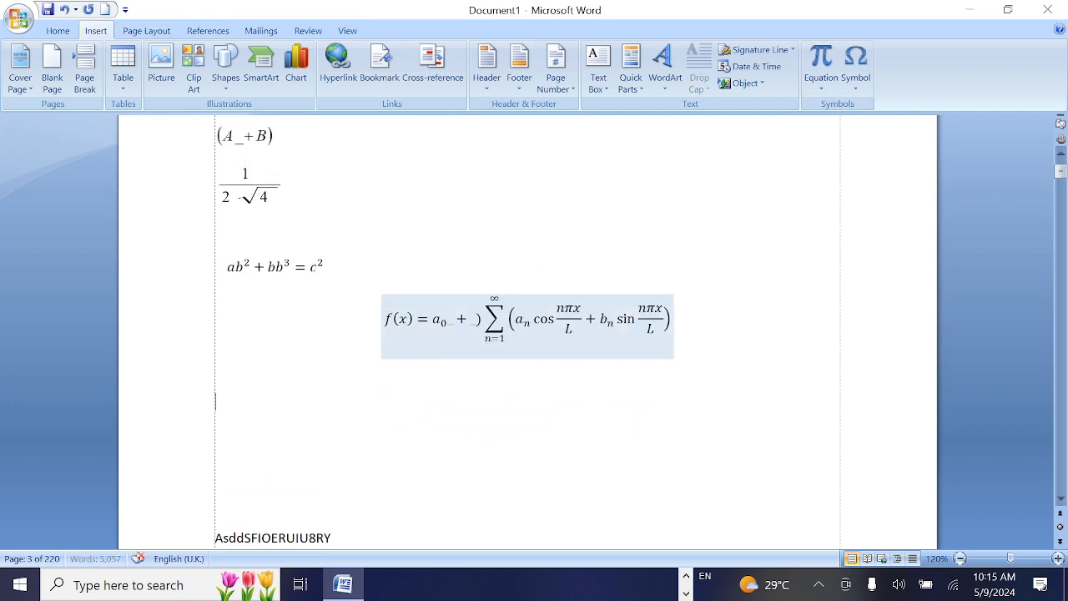
scroll(527, 336, "down", 1)
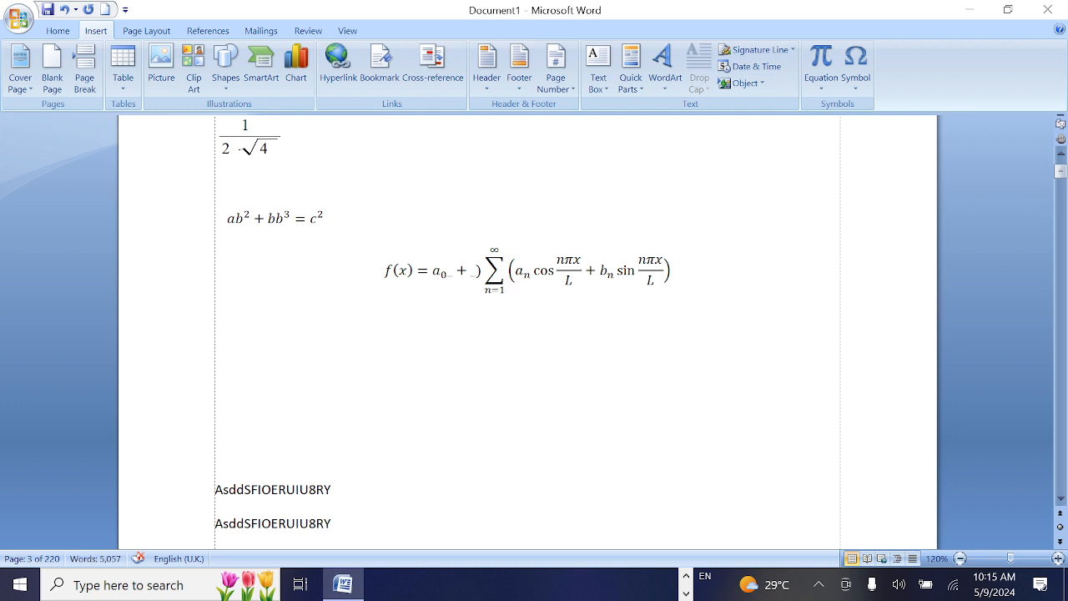
Open the full Symbol dialog and look through the fonts available for symbols
left_click(857, 86)
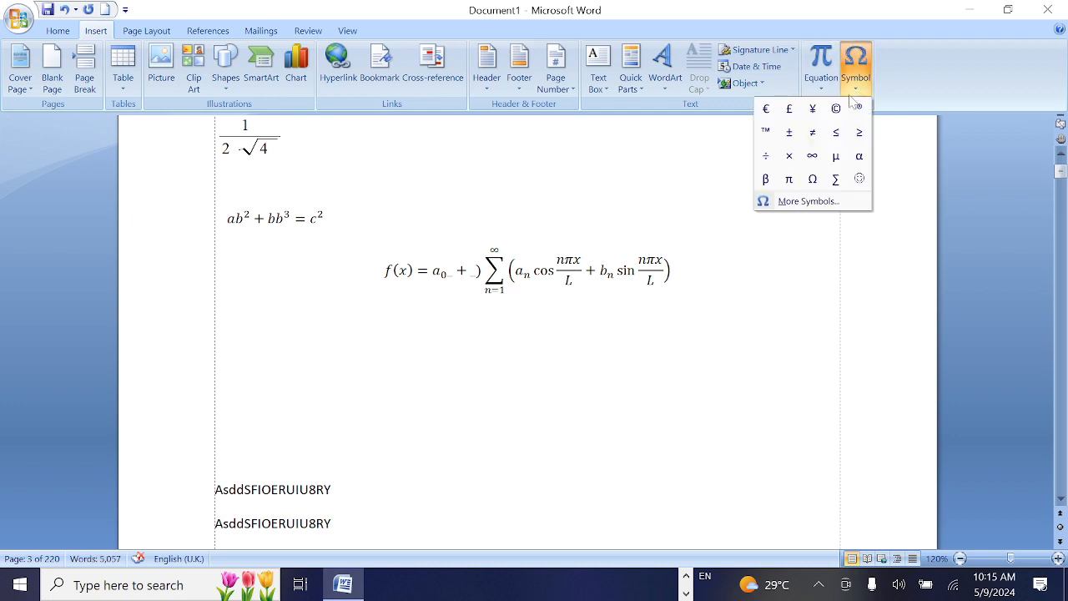
left_click(801, 202)
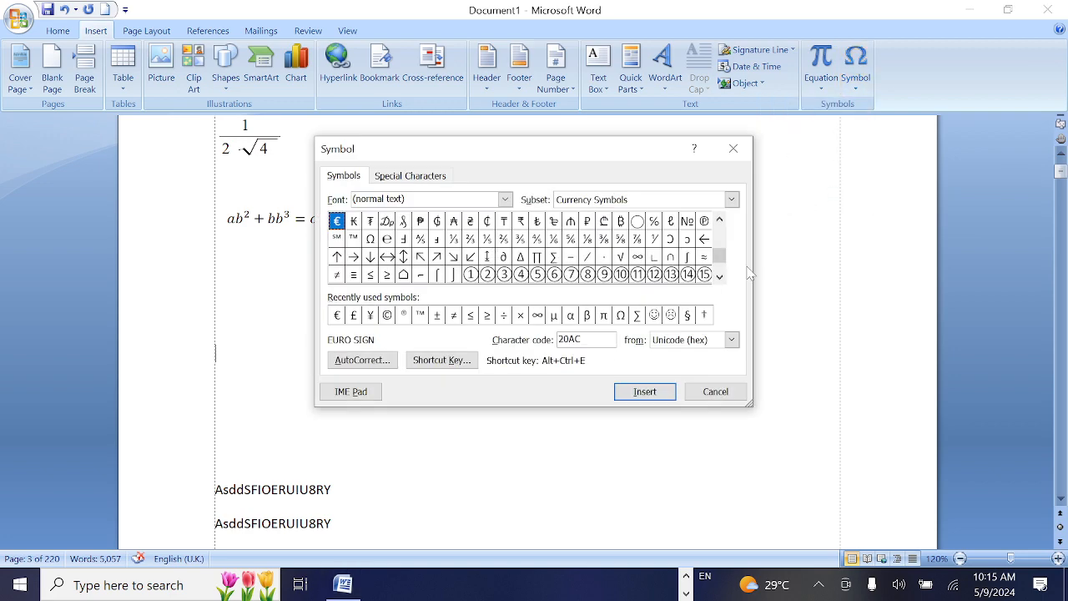
left_click(505, 199)
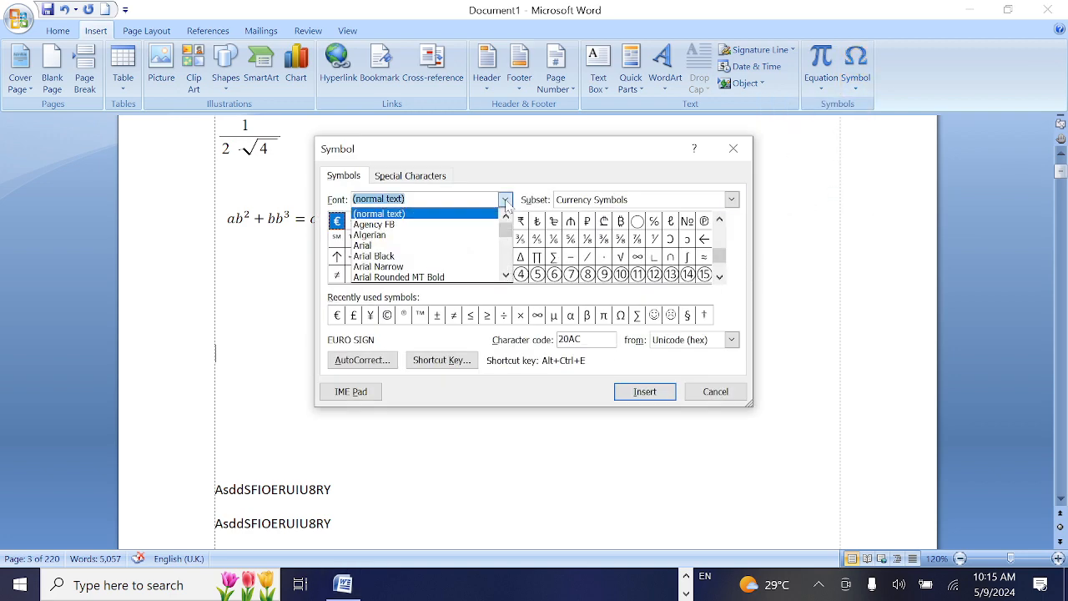
left_click(504, 276)
left_click(504, 277)
left_click(504, 277)
left_click(504, 277)
left_click(505, 277)
left_click(504, 277)
left_click(505, 277)
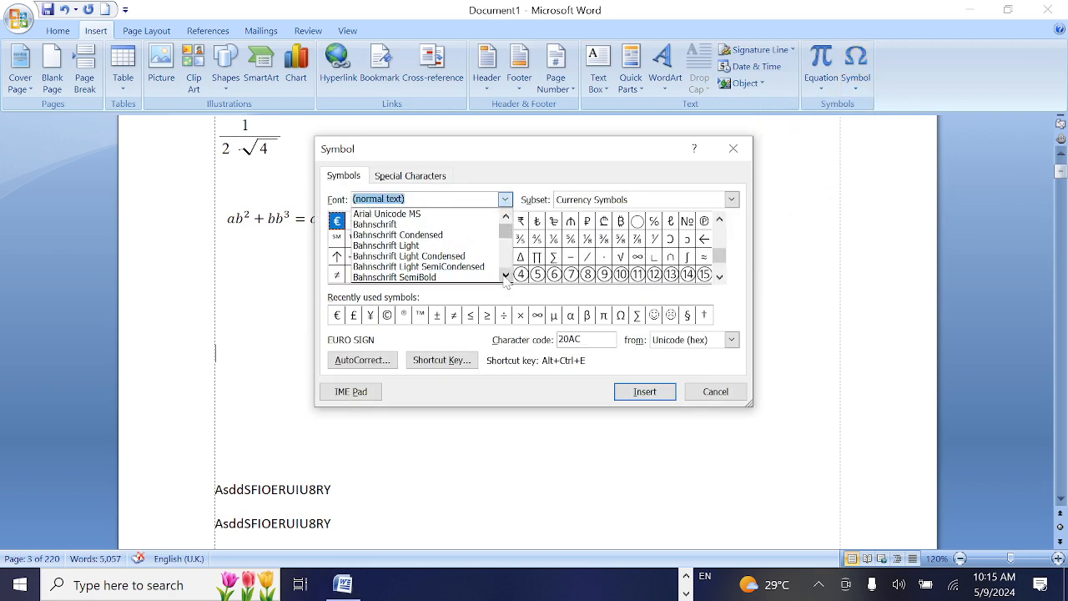
left_click(505, 276)
left_click(505, 275)
left_click(505, 276)
left_click(505, 275)
left_click(505, 275)
left_click(505, 275)
left_click(505, 276)
left_click(505, 276)
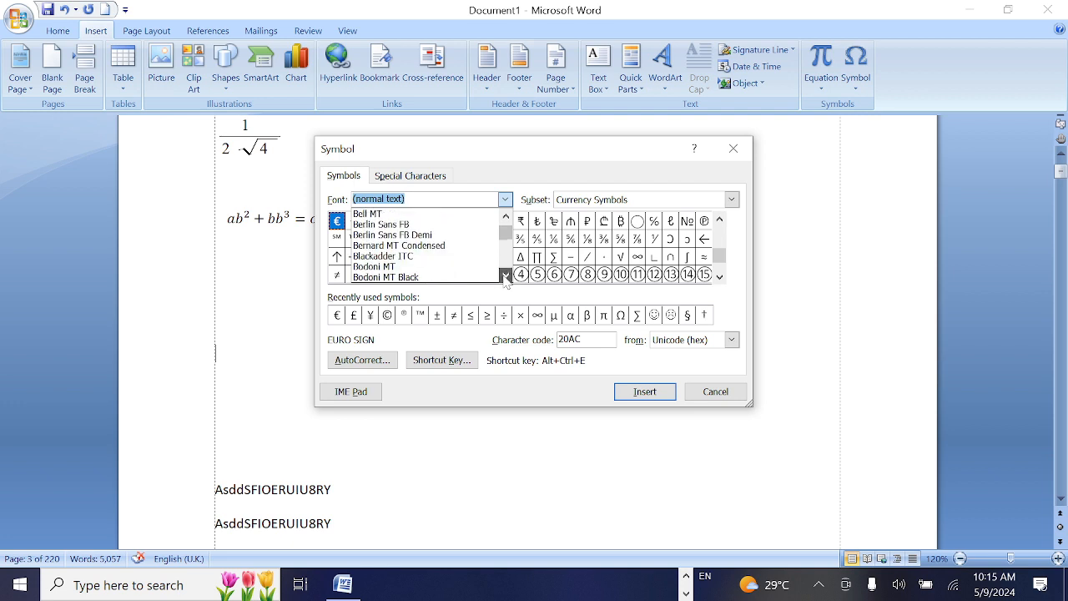
left_click(505, 275)
left_click(505, 276)
left_click(505, 276)
left_click(505, 275)
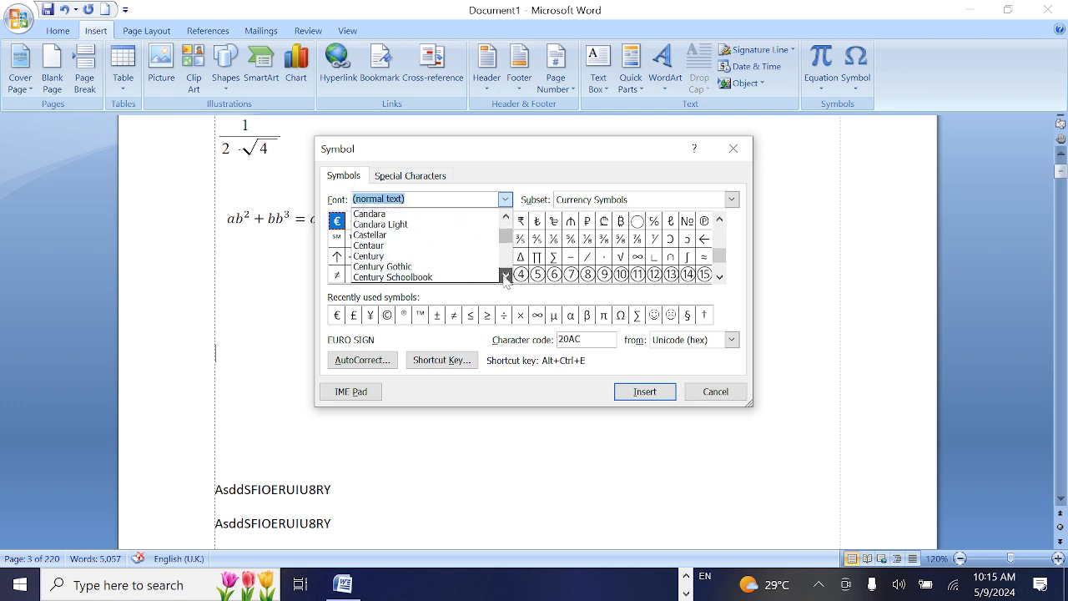
left_click(505, 275)
left_click(505, 275)
left_click(505, 275)
left_click(505, 275)
left_click(505, 275)
left_click(505, 276)
left_click(505, 276)
left_click(505, 275)
left_click_drag(505, 276, 509, 258)
Try to find a symbol font whose name begins with "sut"
type("S")
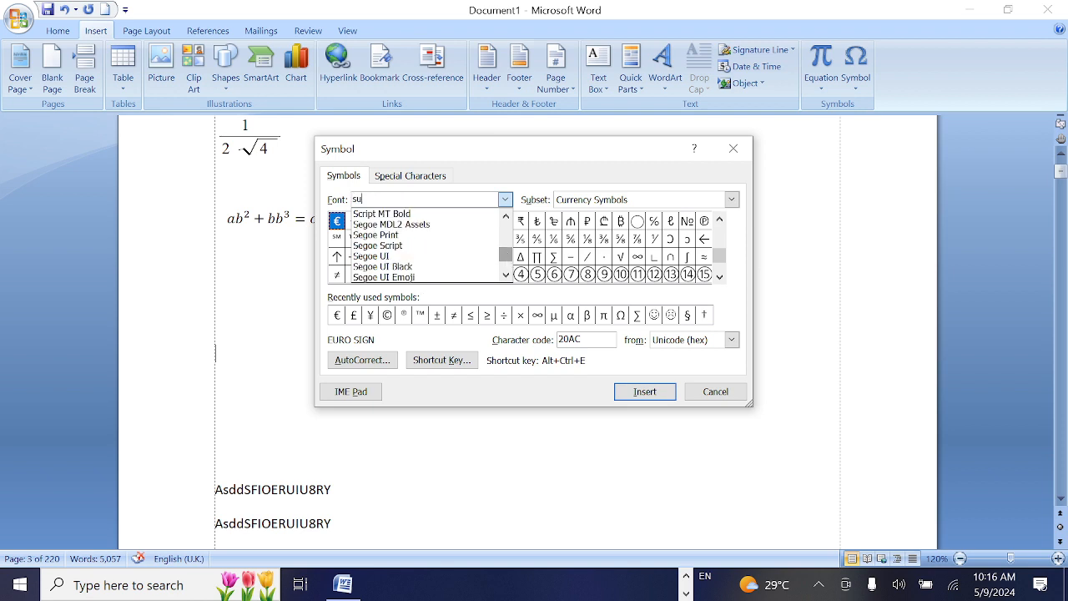
type("ut")
left_click(506, 217)
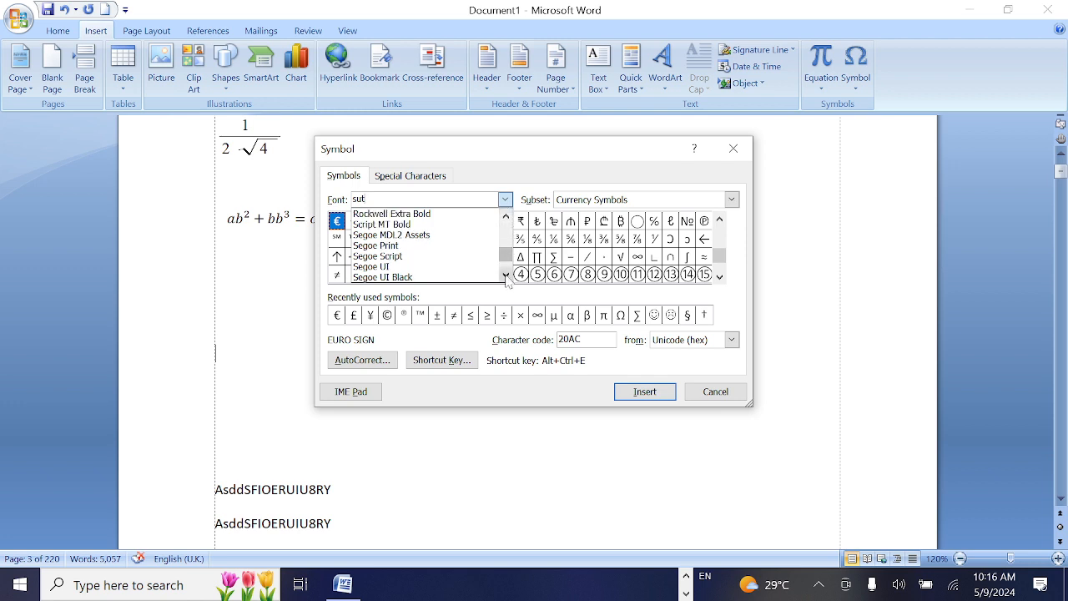
left_click(506, 275)
left_click_drag(507, 254, 505, 226)
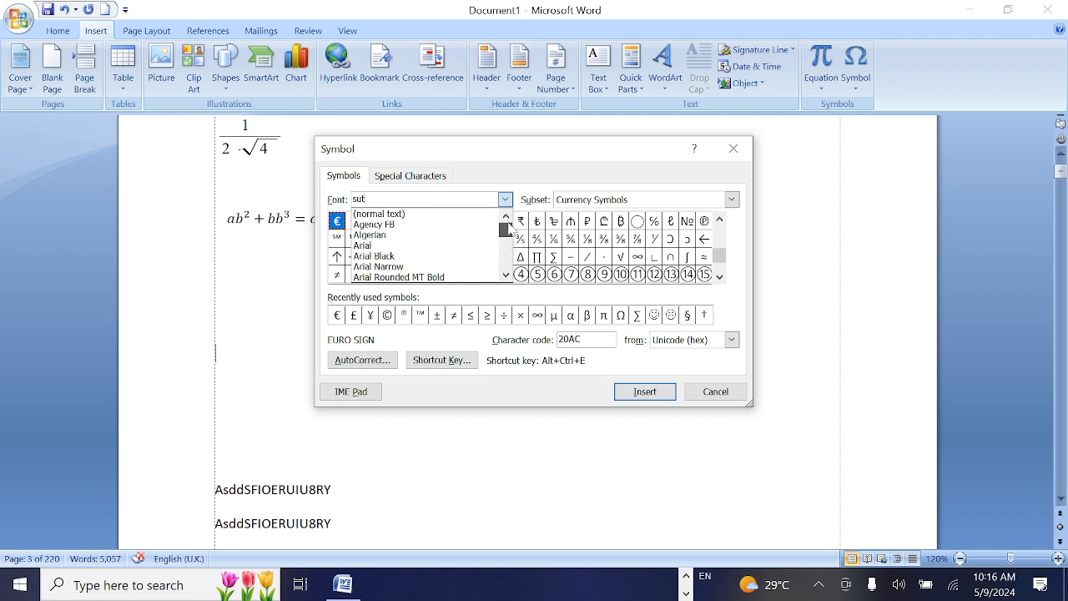
Set the symbol font to Bahnschrift SemiBold Condensed and view its characters
left_click(505, 275)
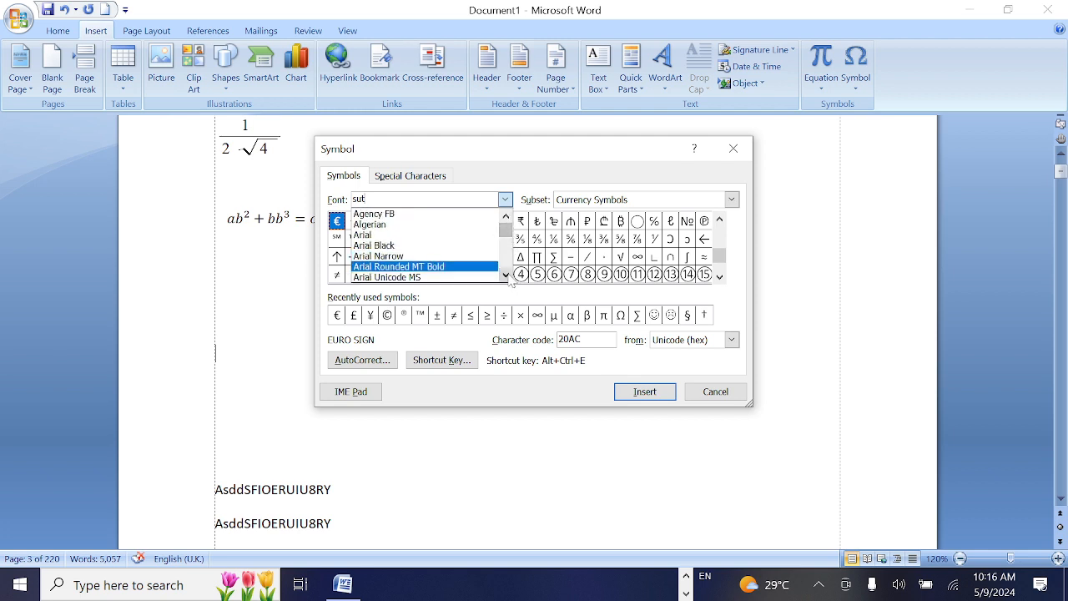
left_click(506, 276)
left_click(506, 275)
left_click(505, 276)
left_click(506, 276)
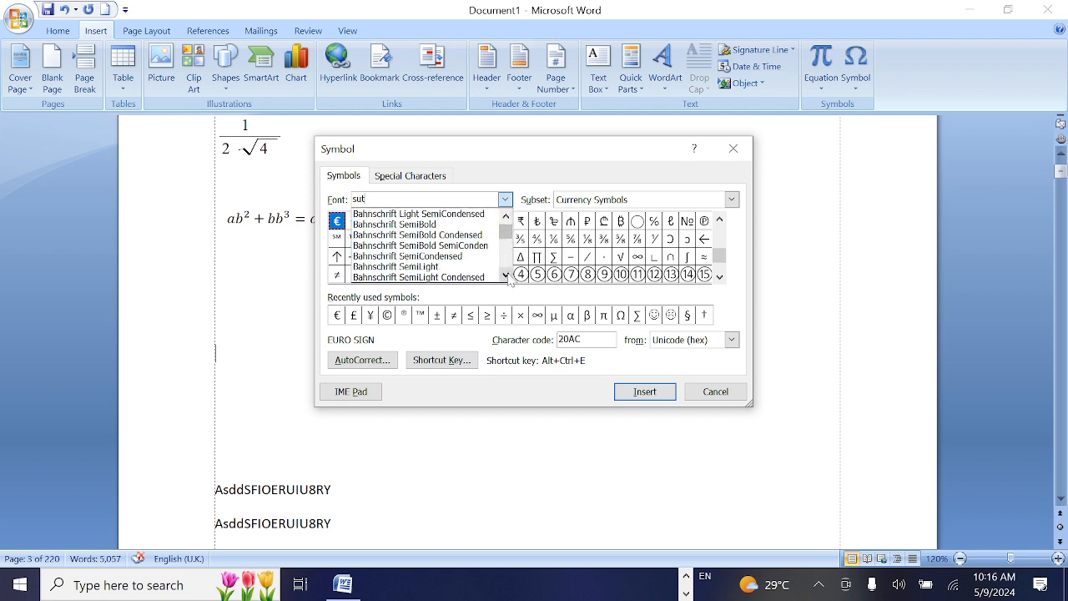
left_click(451, 237)
mouse_move(720, 264)
left_mouse_down()
mouse_move(721, 231)
mouse_move(720, 262)
left_mouse_up()
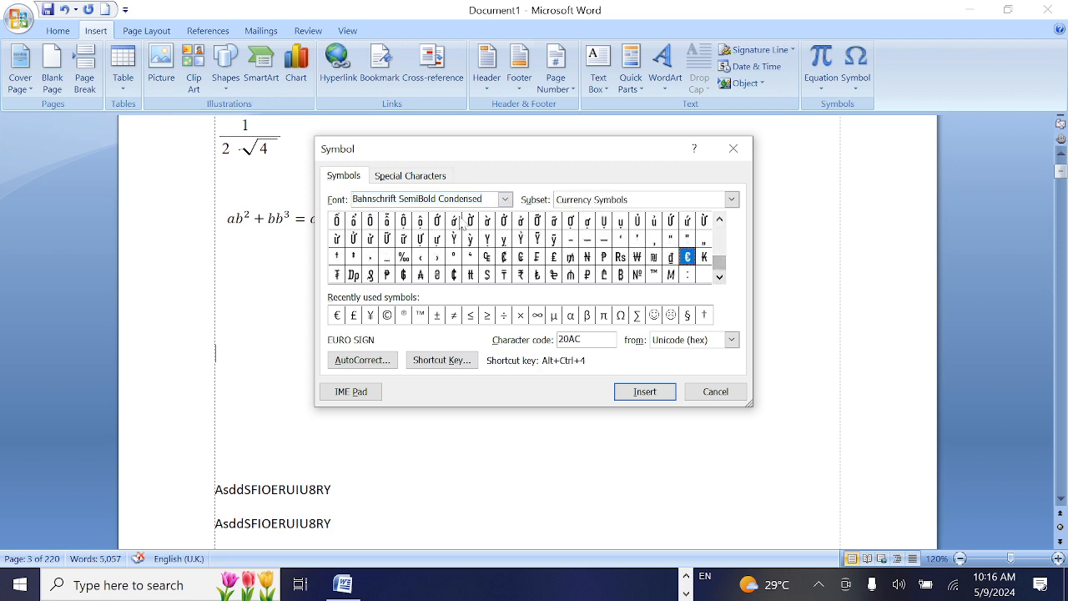
Browse the symbol font list around the fonts beginning with S and set the font to Siyam Rupali
left_click(505, 199)
left_click_drag(505, 237, 509, 262)
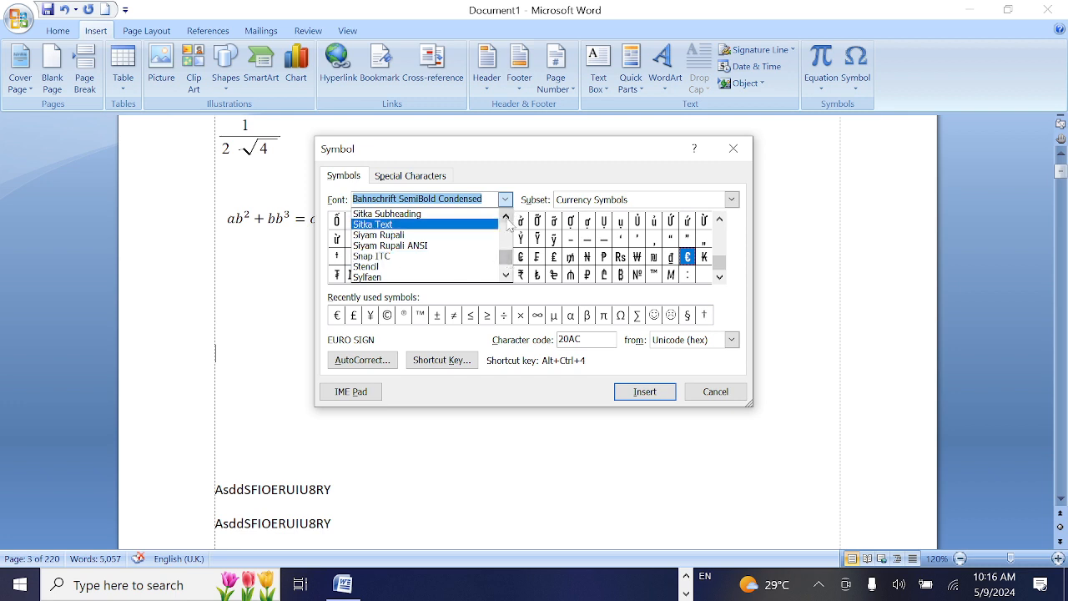
left_click(505, 218)
left_click(506, 218)
left_click(506, 217)
left_click(505, 218)
left_click(506, 218)
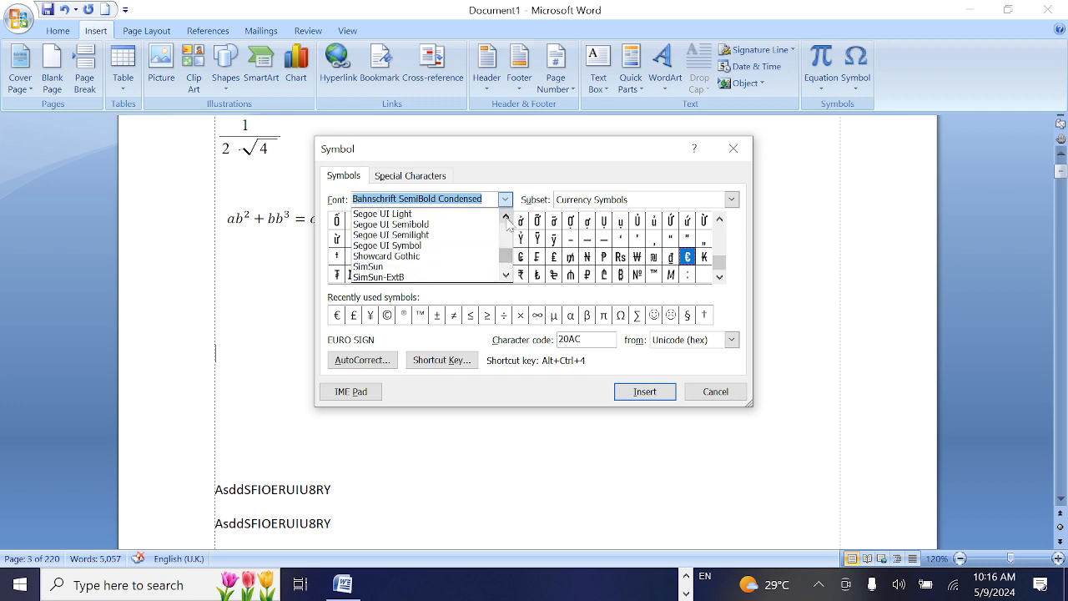
left_click(505, 218)
left_click(506, 218)
left_click(506, 217)
left_click(505, 217)
left_click(506, 218)
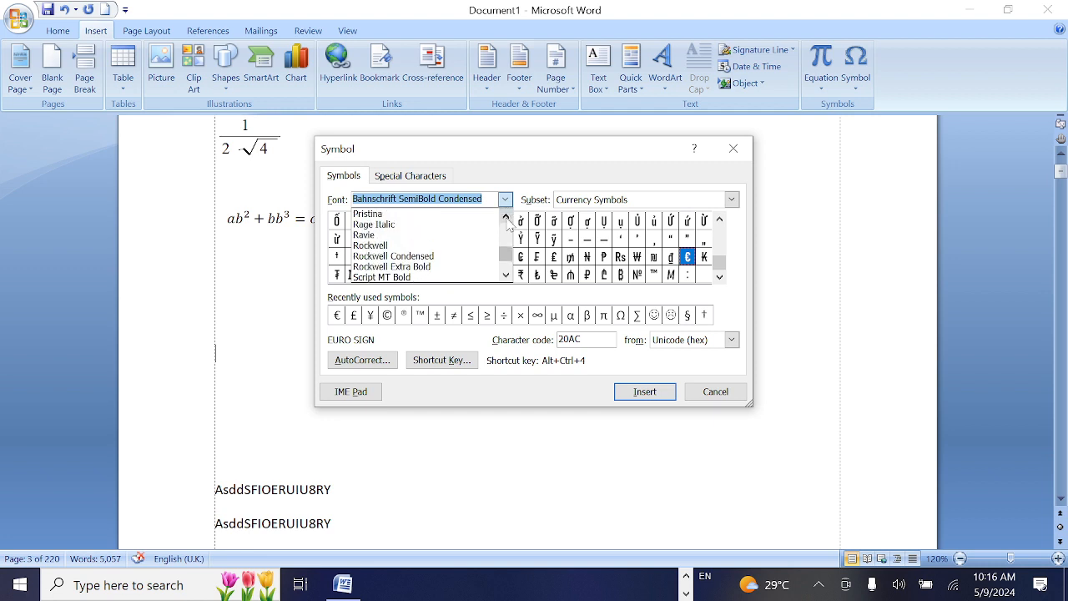
left_click(506, 276)
left_click(506, 276)
left_click(506, 276)
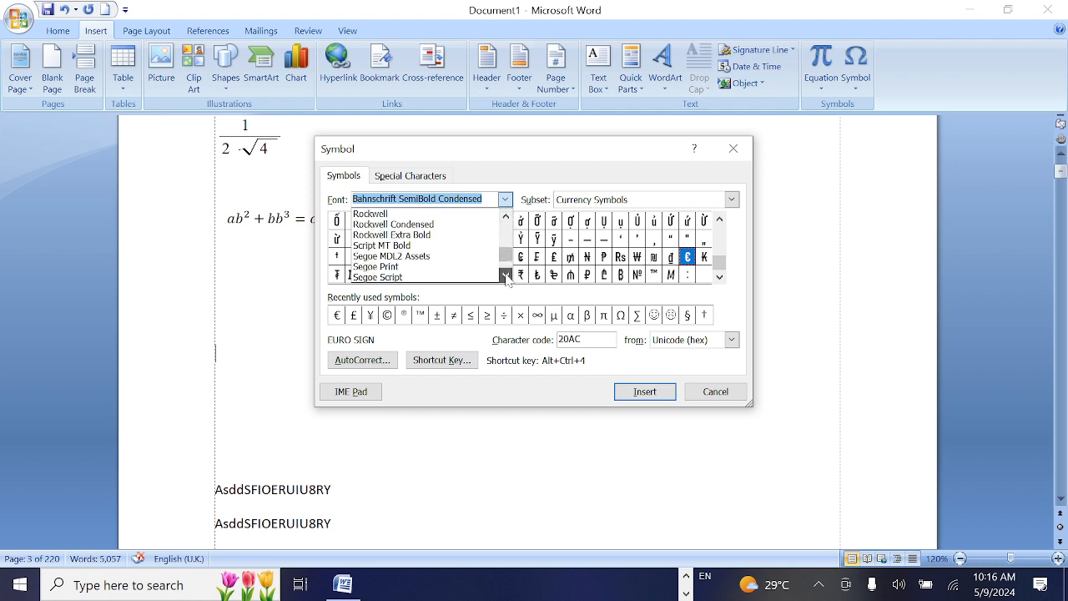
left_click(506, 276)
left_click(506, 277)
left_click(506, 277)
left_click(506, 277)
left_click(506, 276)
left_click(506, 276)
left_click(506, 276)
left_click(505, 277)
left_click(506, 276)
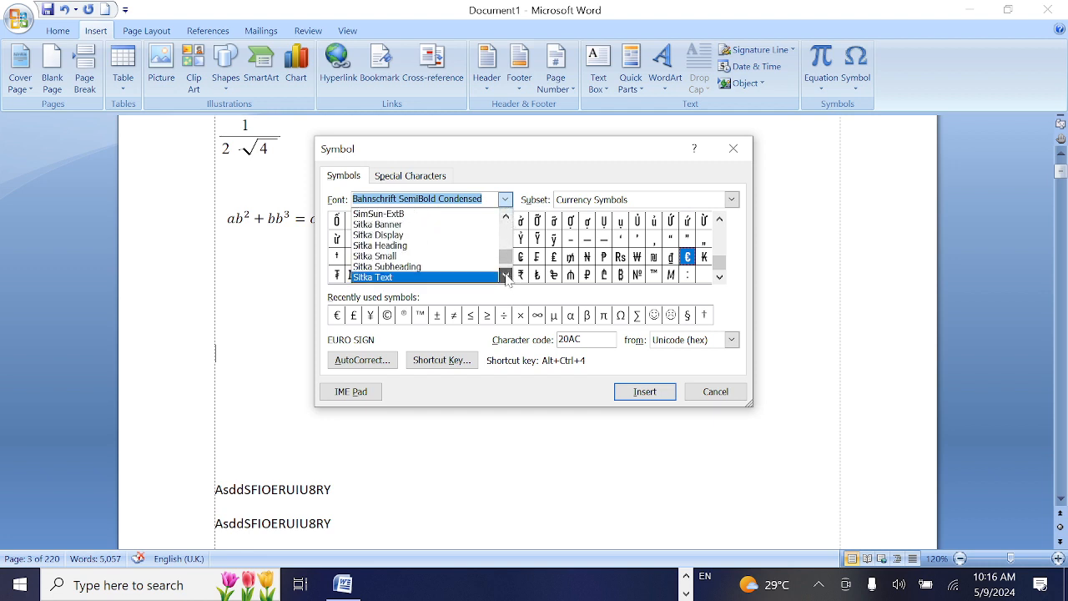
left_click(506, 276)
left_click(505, 276)
left_click(506, 276)
left_click(506, 276)
left_click(506, 276)
left_click(506, 276)
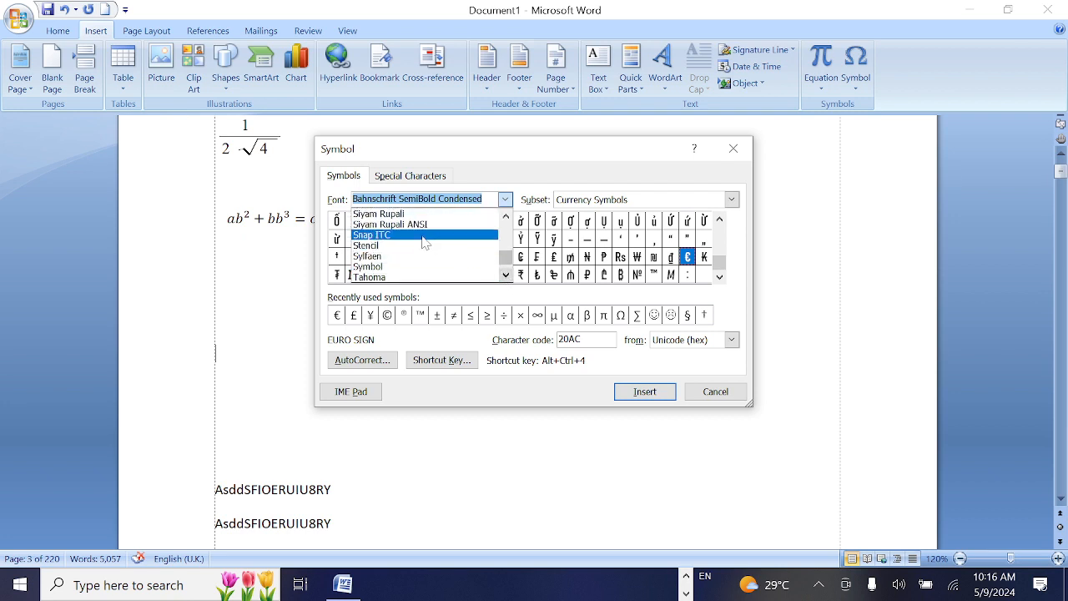
left_click(405, 214)
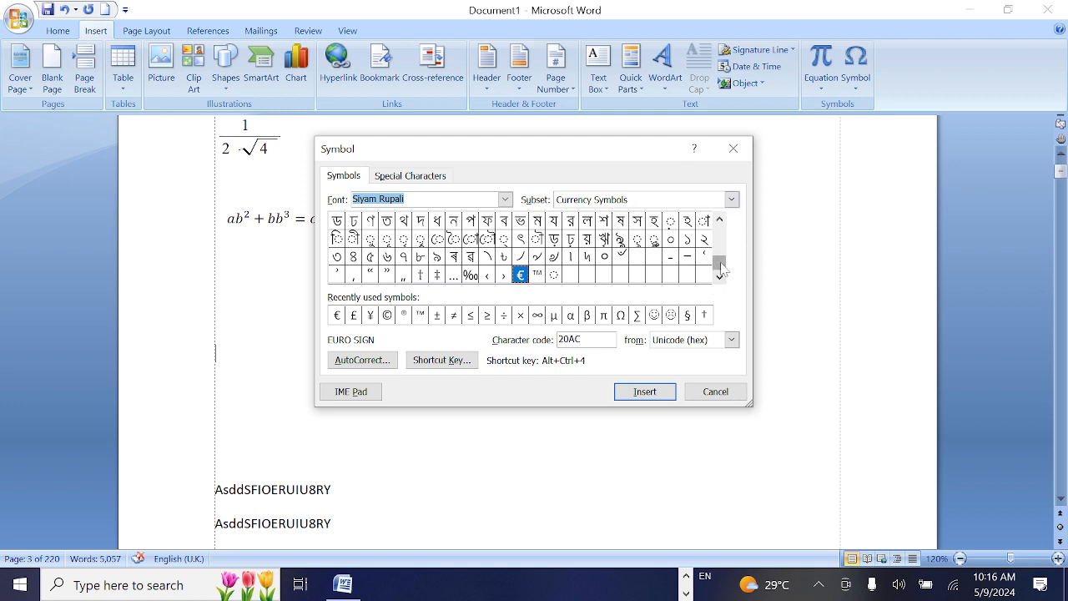
Look through the Siyam Rupali characters and insert the Bengali letter Nya (ঞ) into the document
left_click_drag(723, 269, 723, 249)
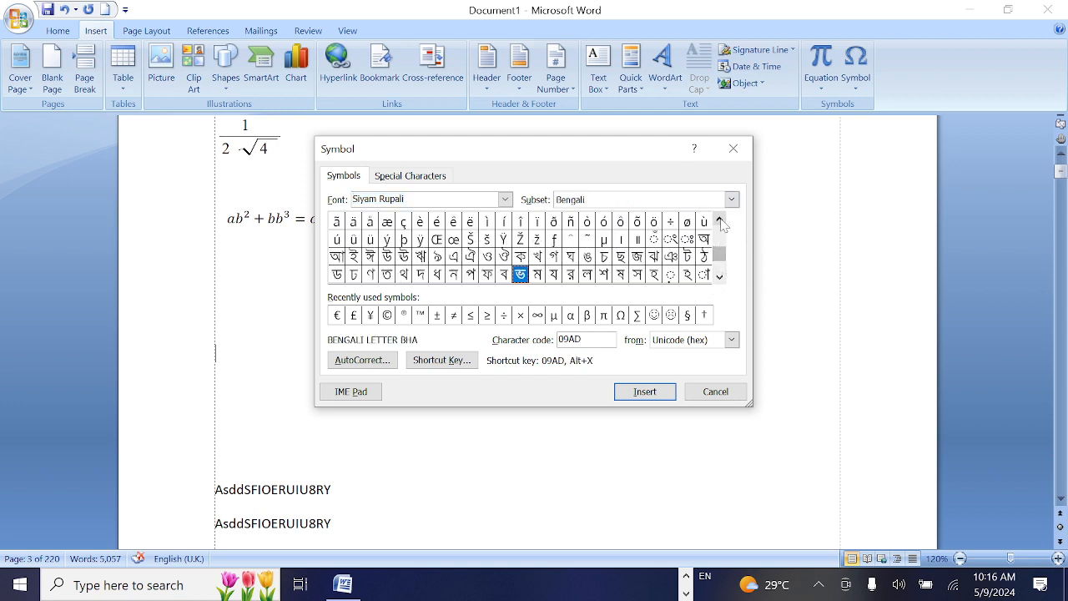
left_click(719, 220)
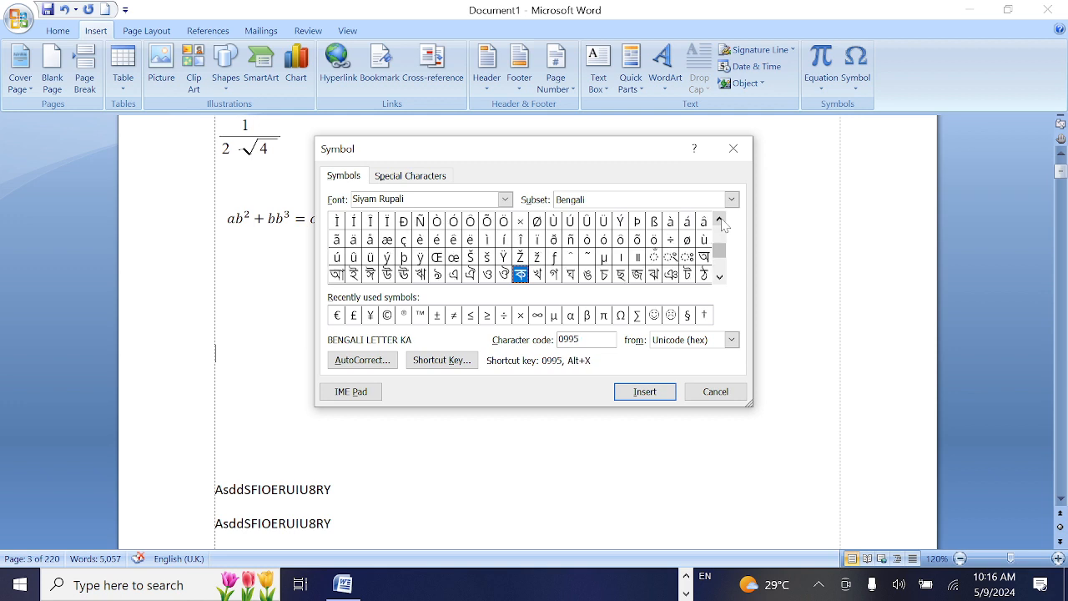
left_click(719, 221)
left_click(719, 221)
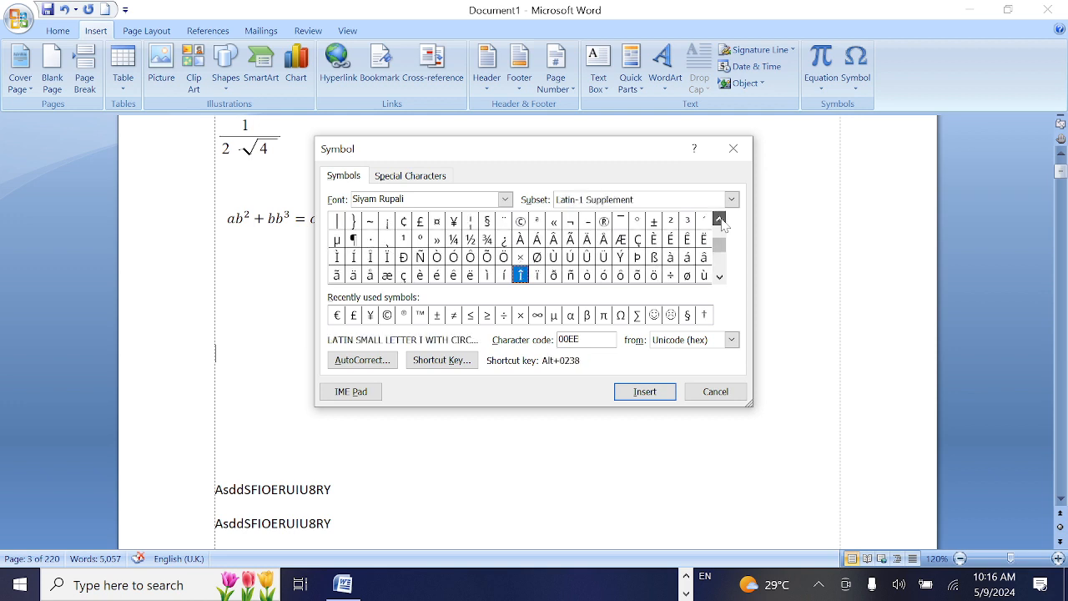
left_click(720, 220)
left_click(720, 220)
left_click(720, 277)
left_click(719, 277)
left_click(720, 276)
left_click(719, 277)
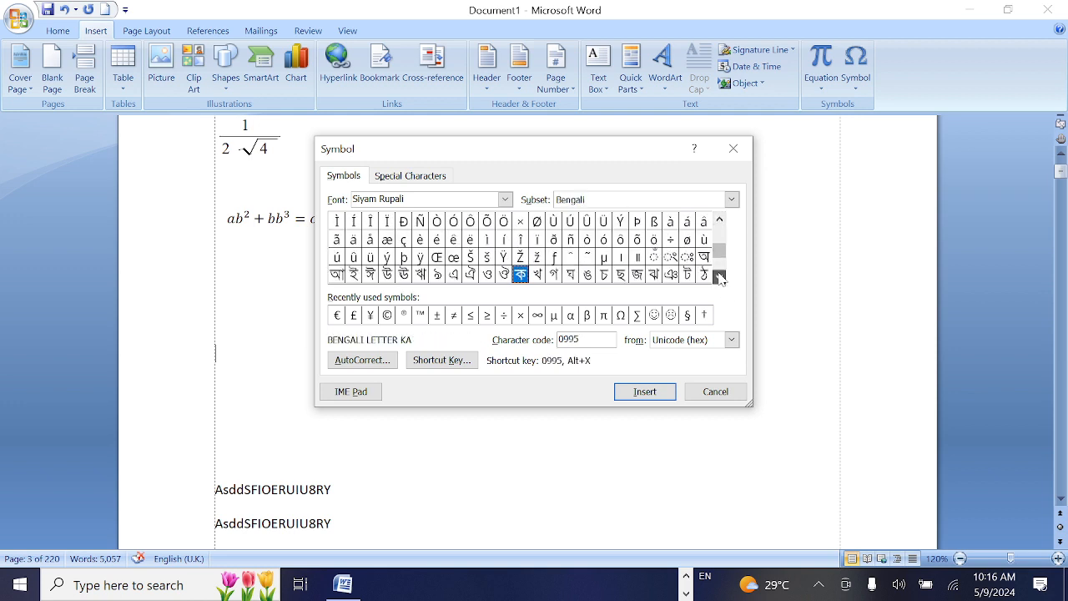
left_click(719, 277)
left_click(719, 277)
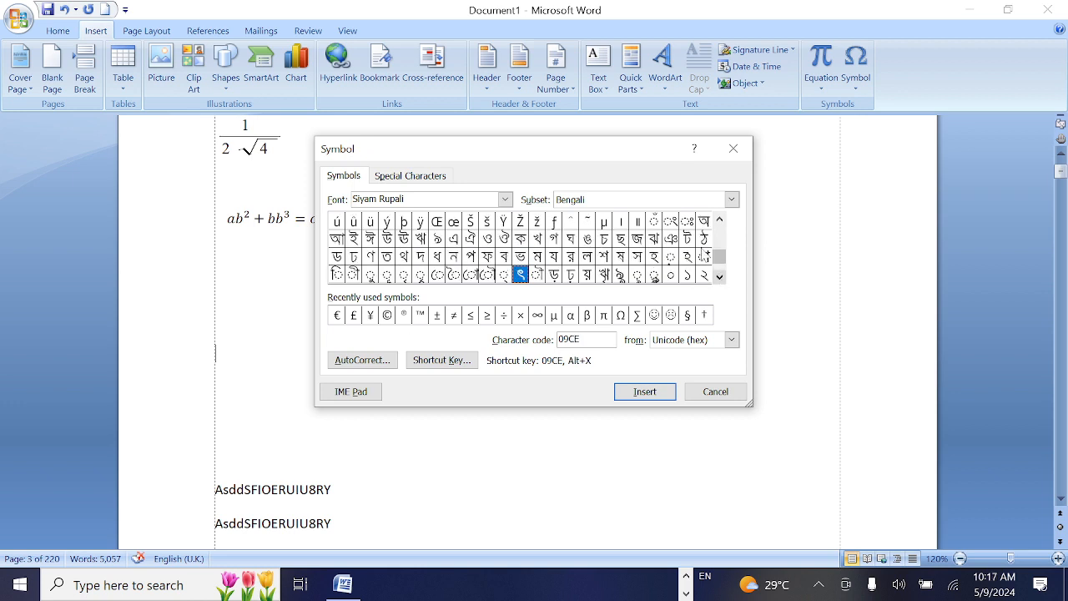
left_click(672, 244)
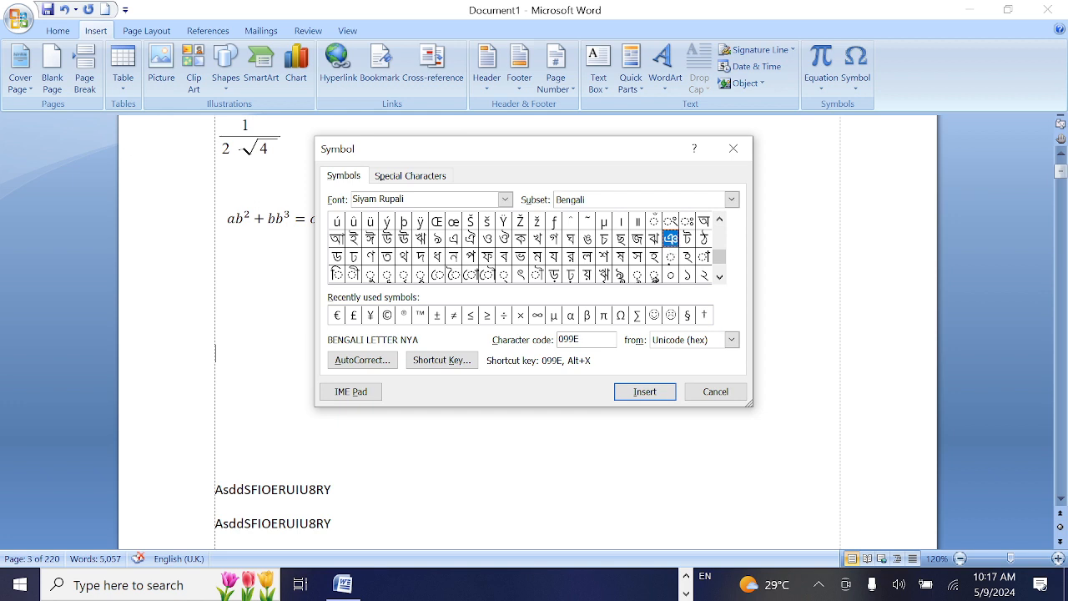
left_click(643, 392)
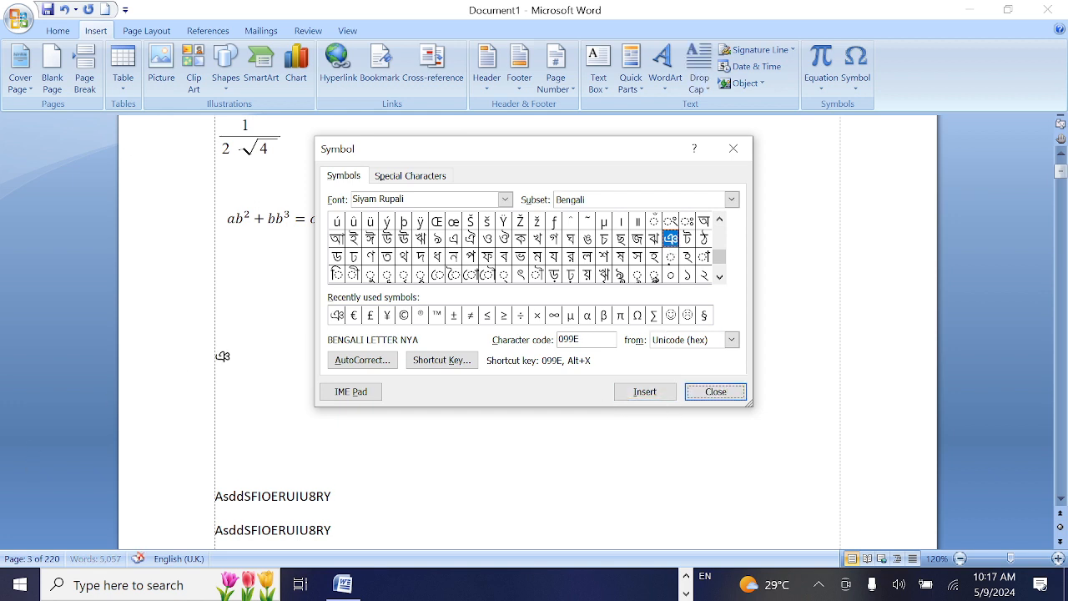
Insert the Bengali letter Vocalic RR (ৠ) from the Siyam Rupali characters after the first symbol
left_click(719, 277)
left_click(720, 277)
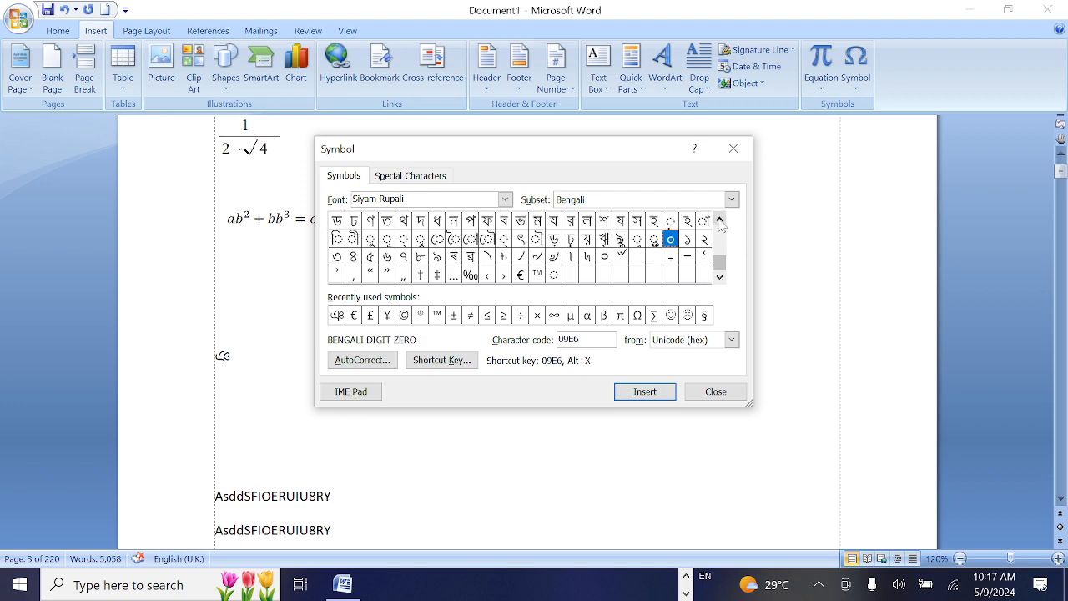
left_click(607, 241)
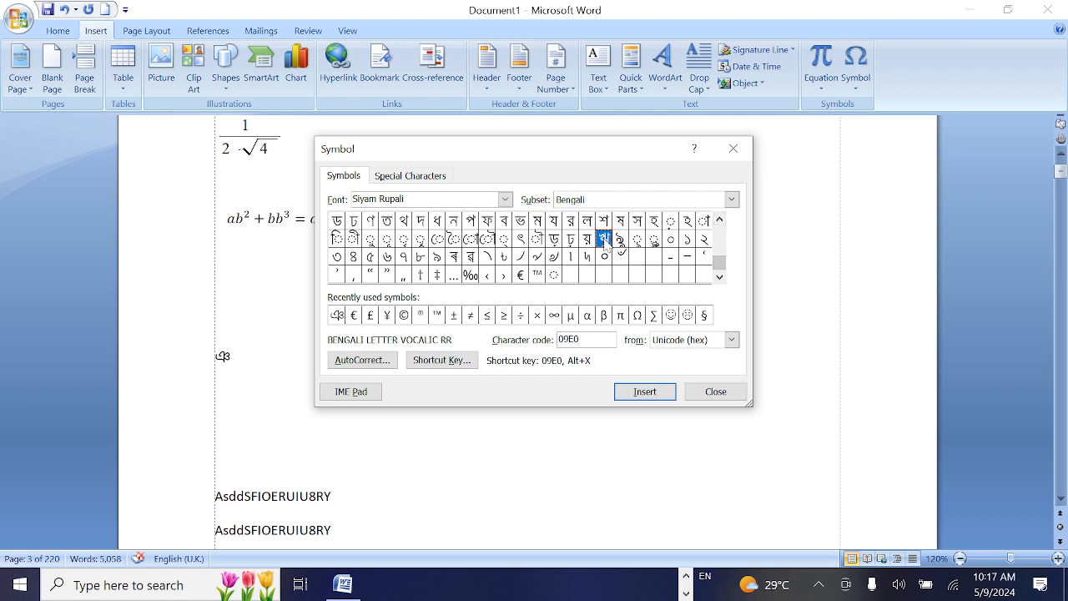
left_click(643, 395)
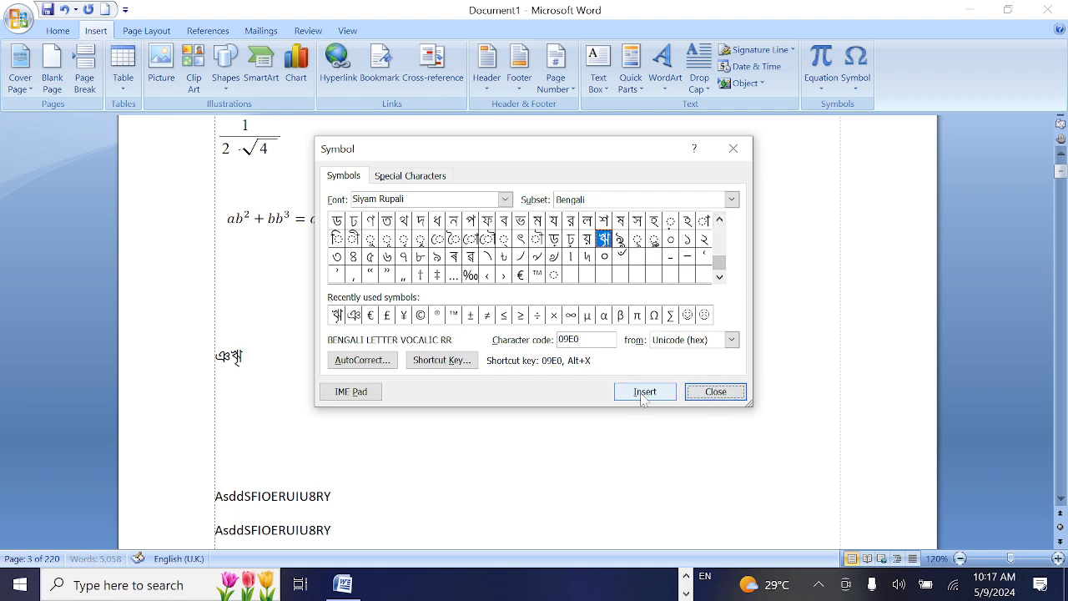
Insert the multiplication sign (×) and the ohm sign (Ω) from the recently used symbols
left_click(719, 220)
left_click(720, 219)
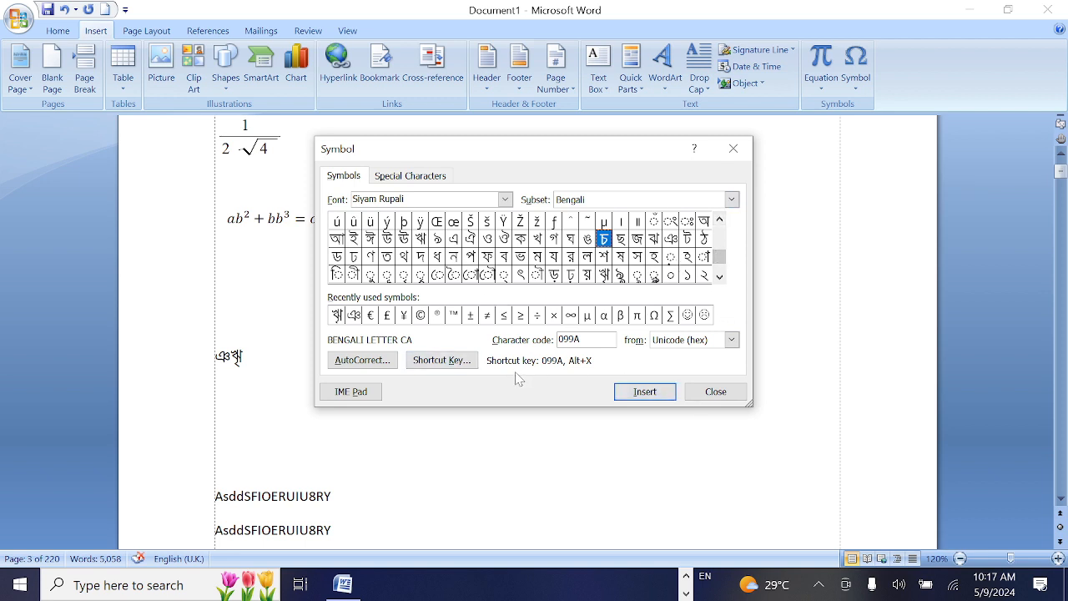
left_click(553, 315)
left_click(642, 394)
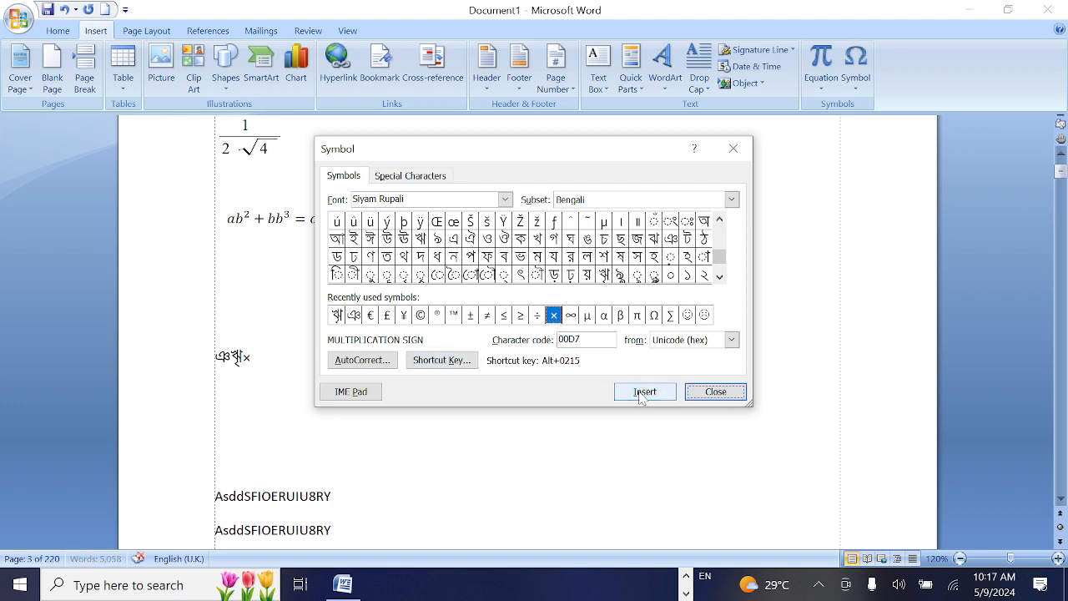
left_click(654, 315)
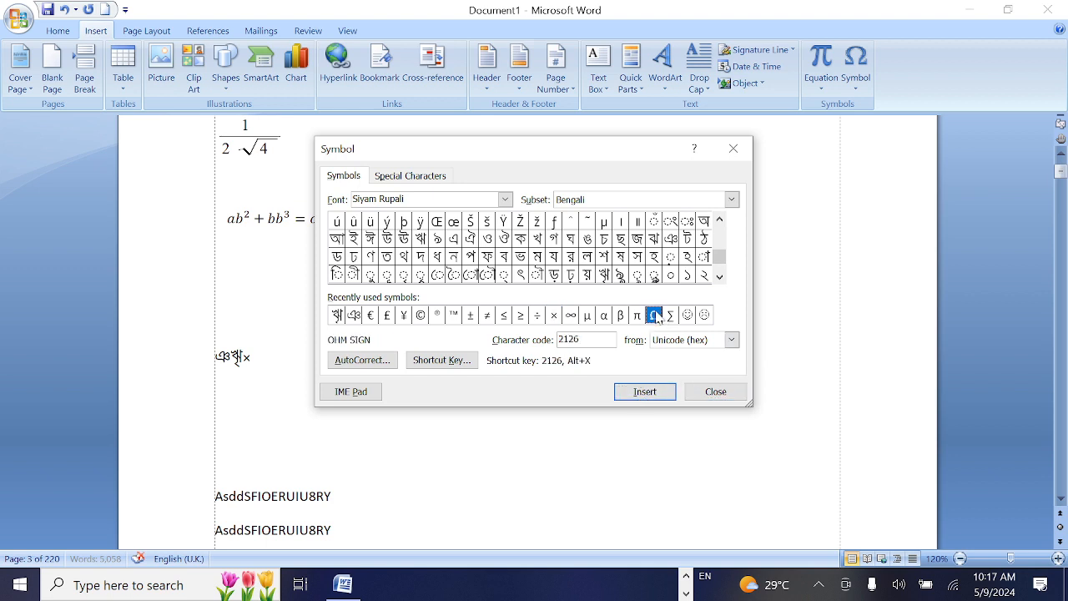
left_click(651, 393)
Set the symbol font to Symbol and insert the double-headed arrow (↔), character code 171
left_click(505, 198)
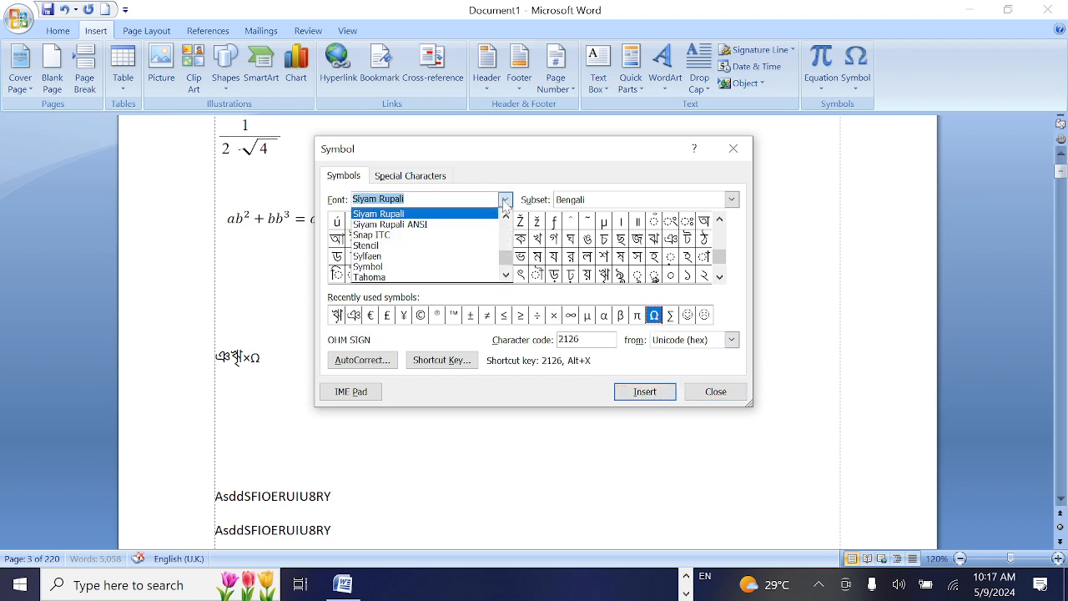
left_click(491, 262)
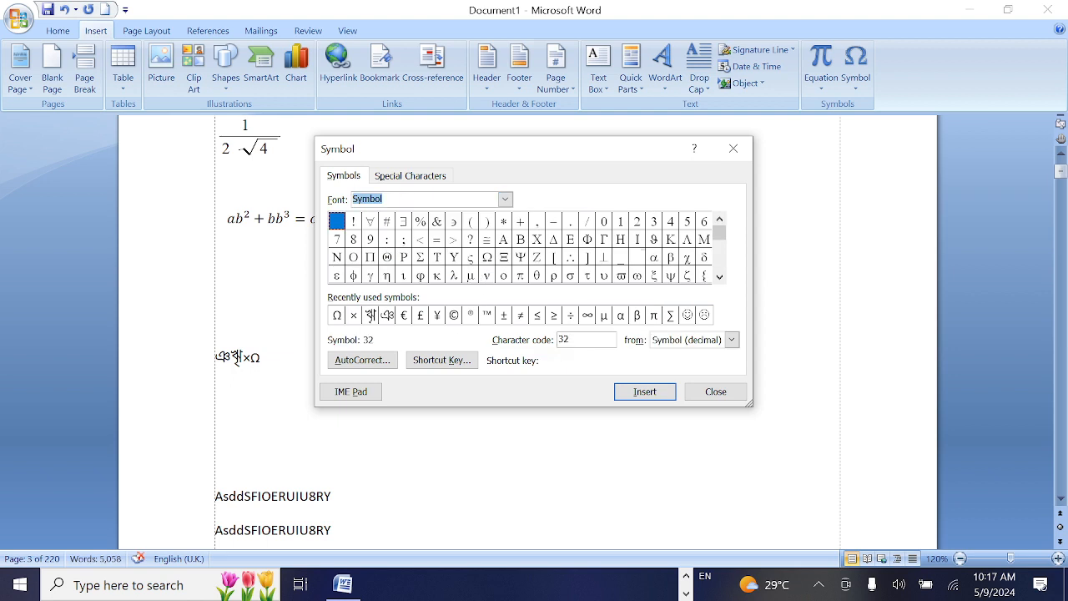
left_click(718, 277)
left_click(719, 277)
left_click(718, 277)
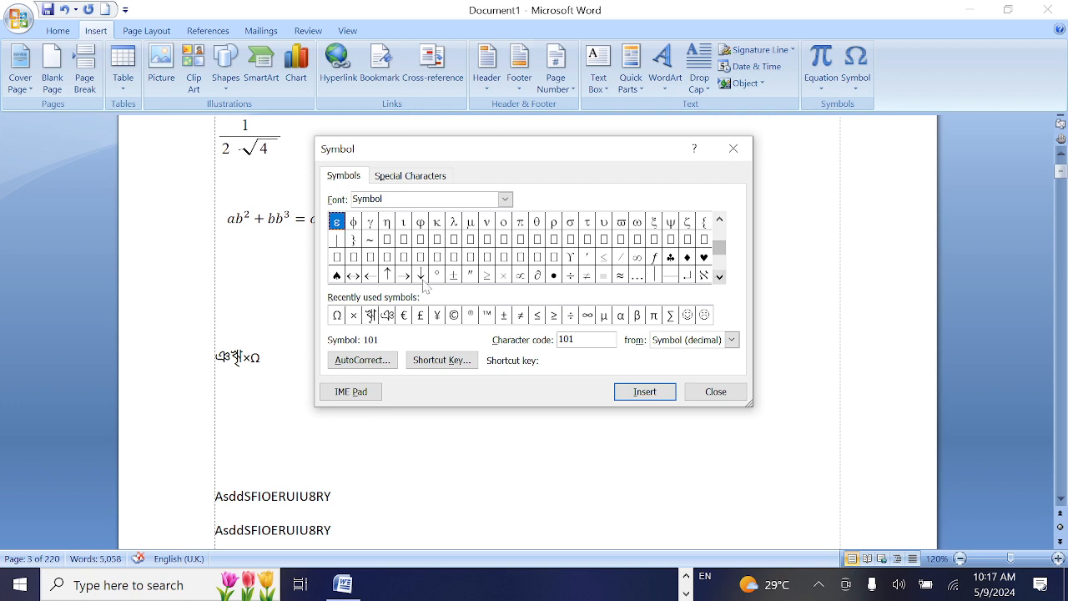
left_click(353, 276)
left_click(659, 396)
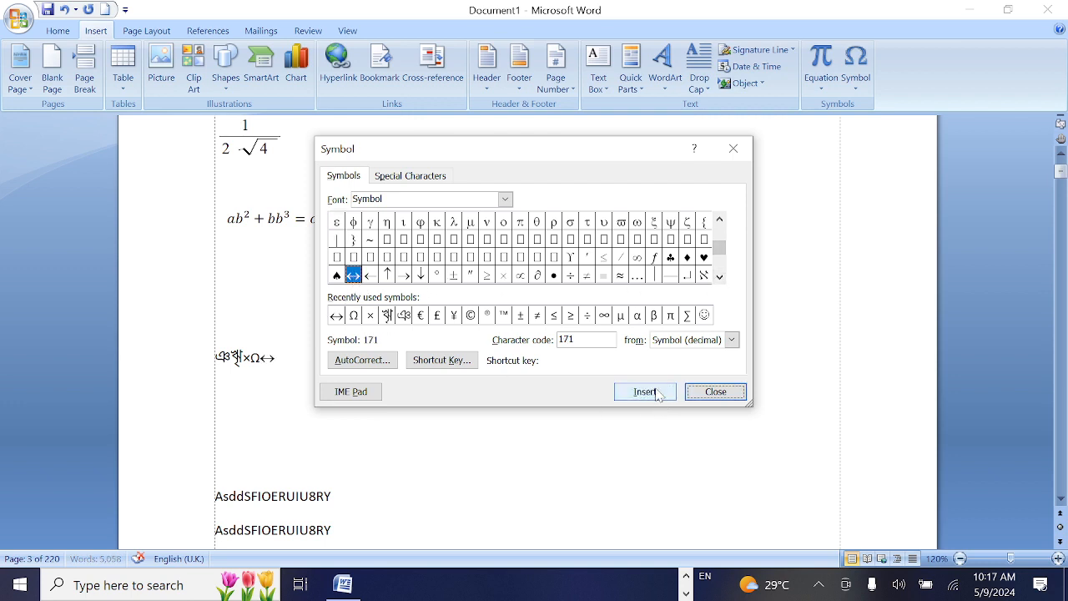
Insert the heart, diamond and club symbols (♥ ♦ ♣) from the Symbol font after the arrow
left_click(719, 277)
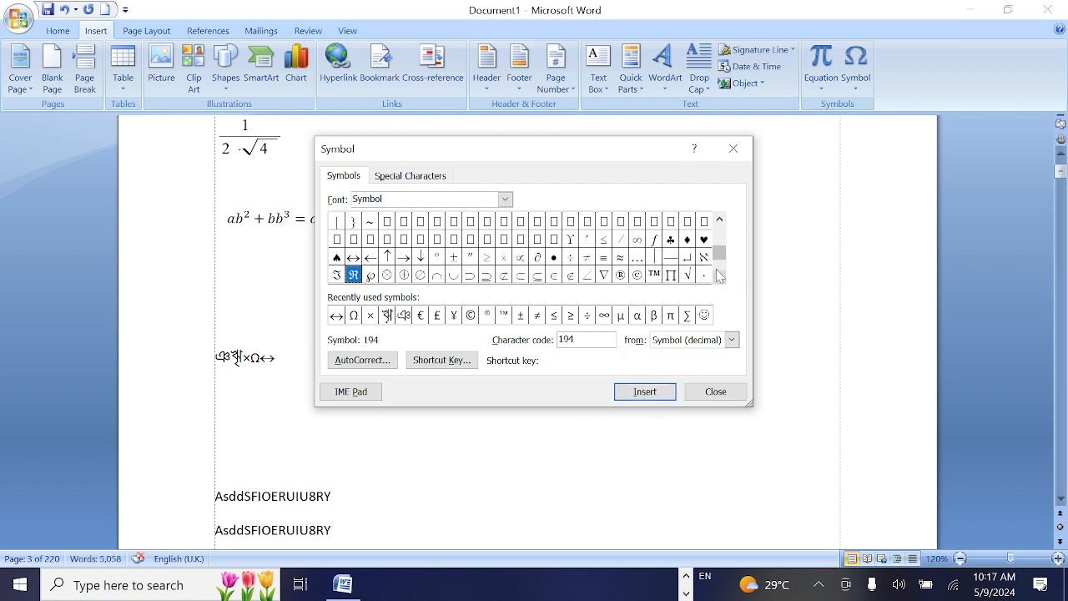
left_click(704, 241)
left_click(657, 393)
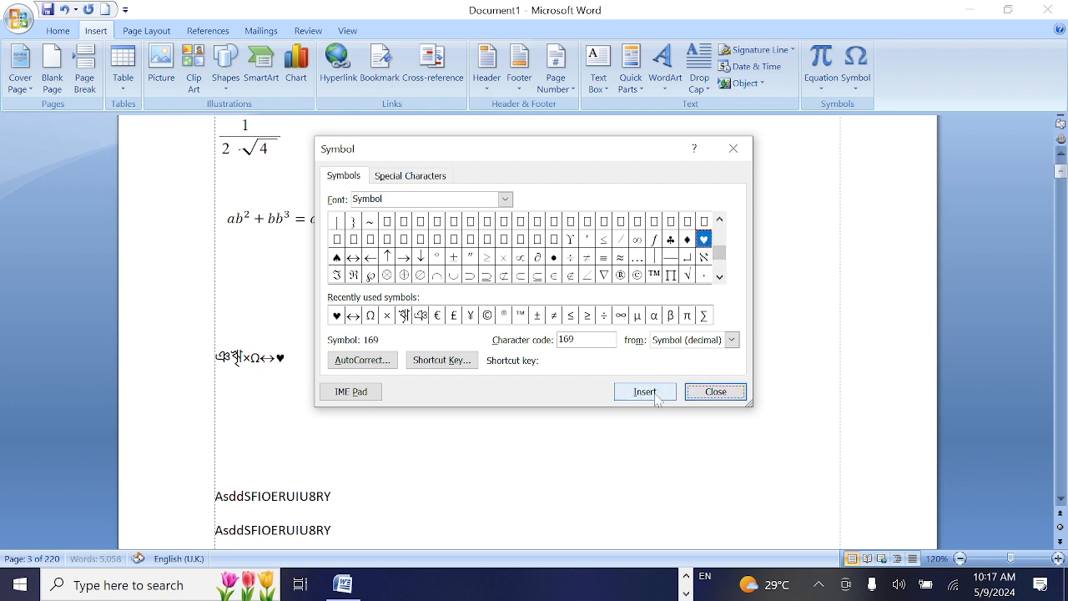
left_click(687, 240)
left_click(647, 394)
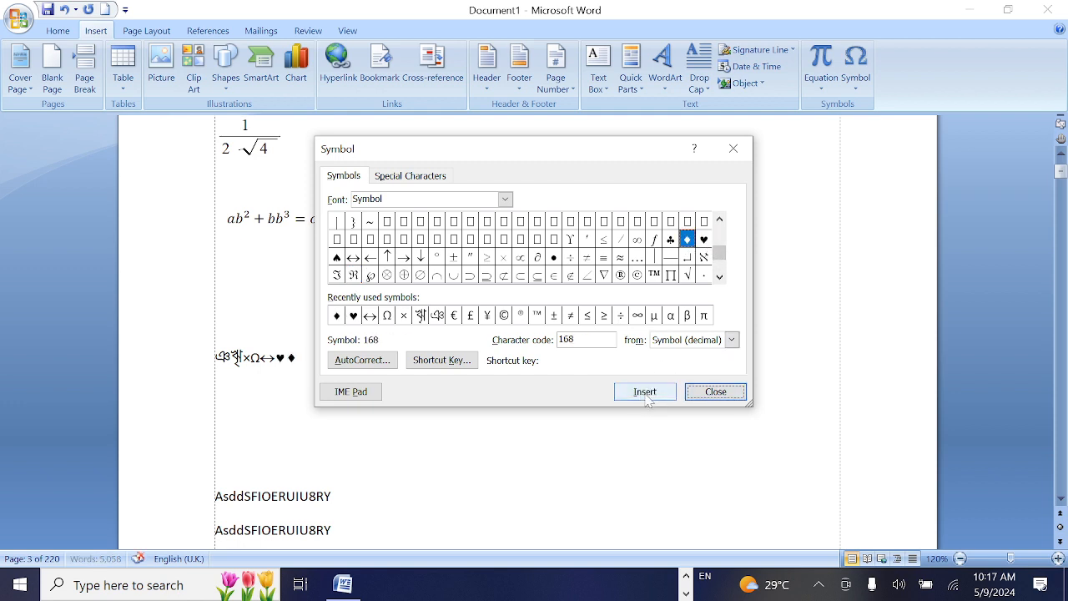
left_click(671, 240)
left_click(645, 393)
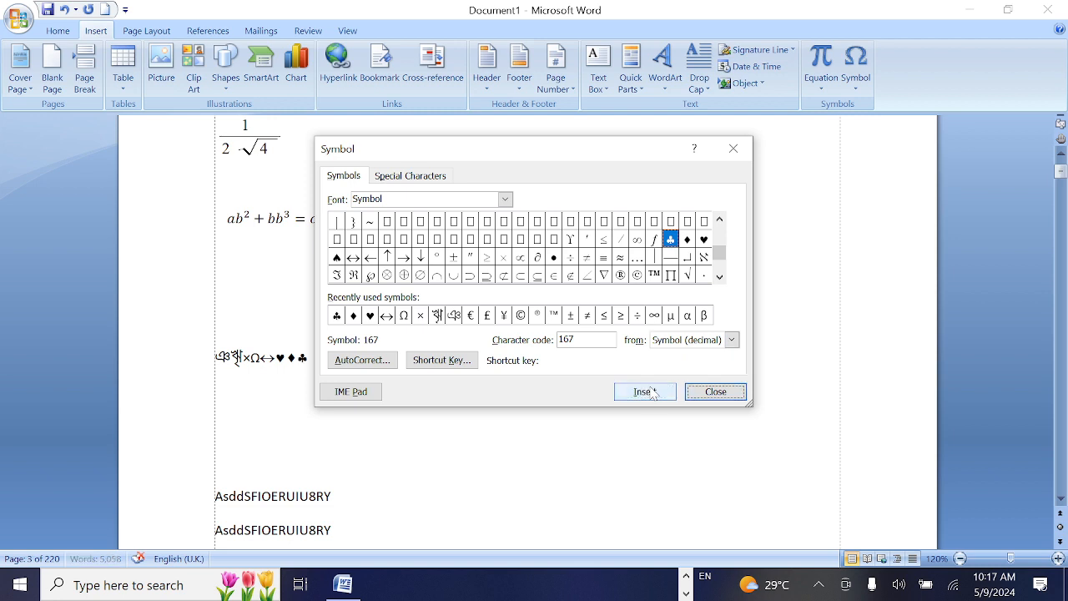
Insert the summation sign (∑), character code 229, from the Symbol font and close the Symbol dialog
left_click(720, 277)
left_click(720, 277)
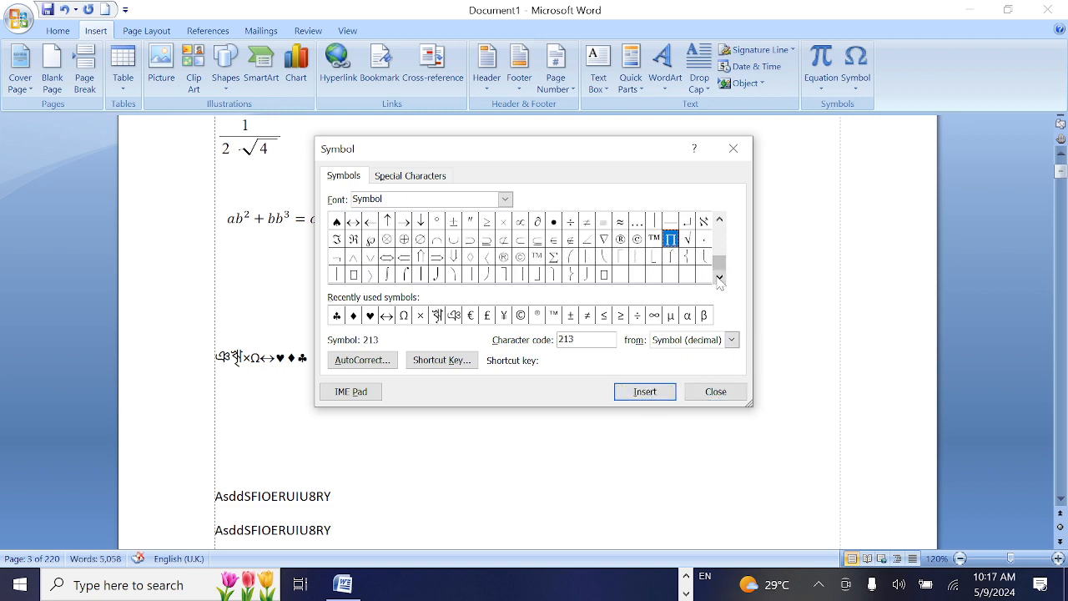
left_click(554, 257)
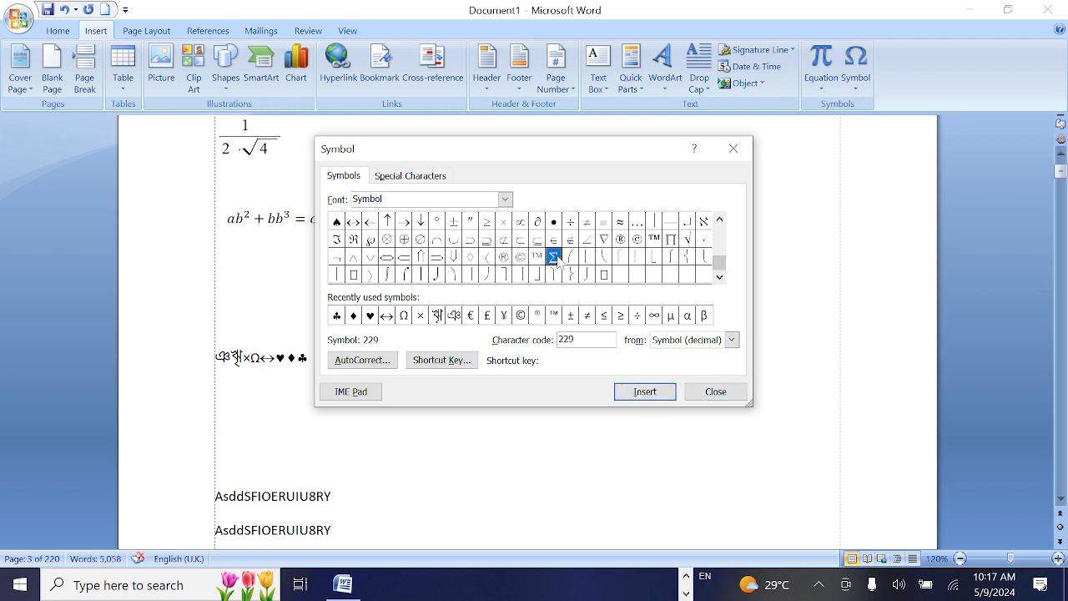
left_click(634, 392)
left_click(716, 391)
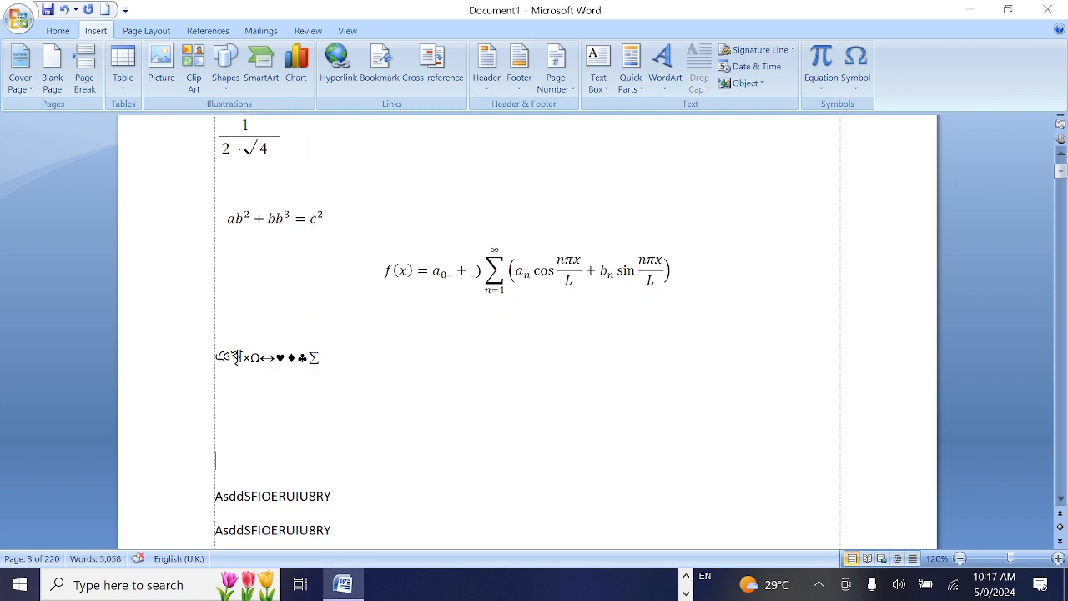
Set the font size of the whole line of inserted symbols to 28 and deselect it
triple_click(241, 358)
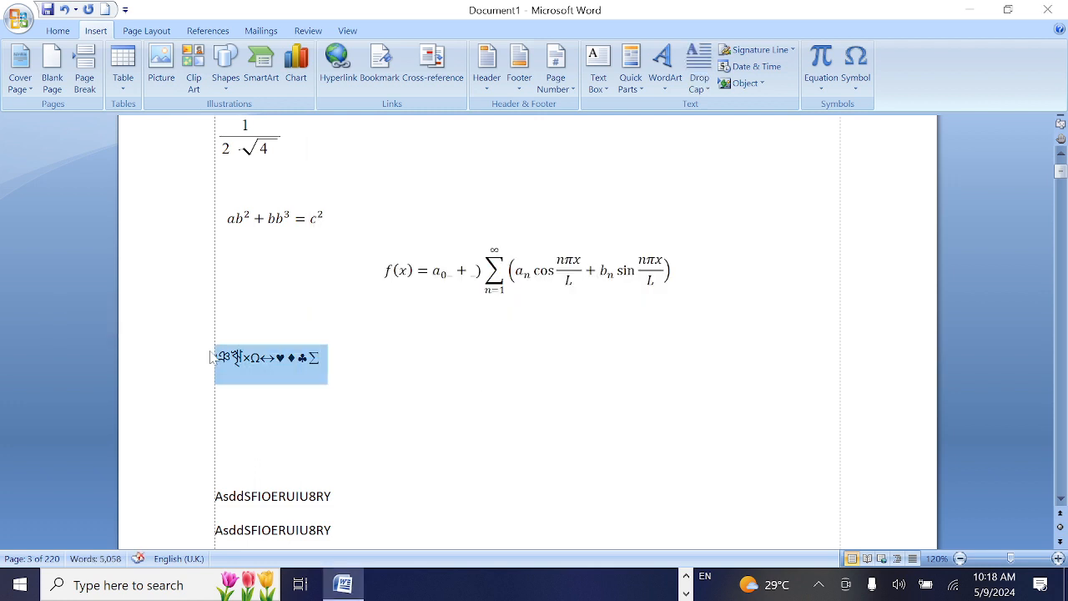
left_click(56, 31)
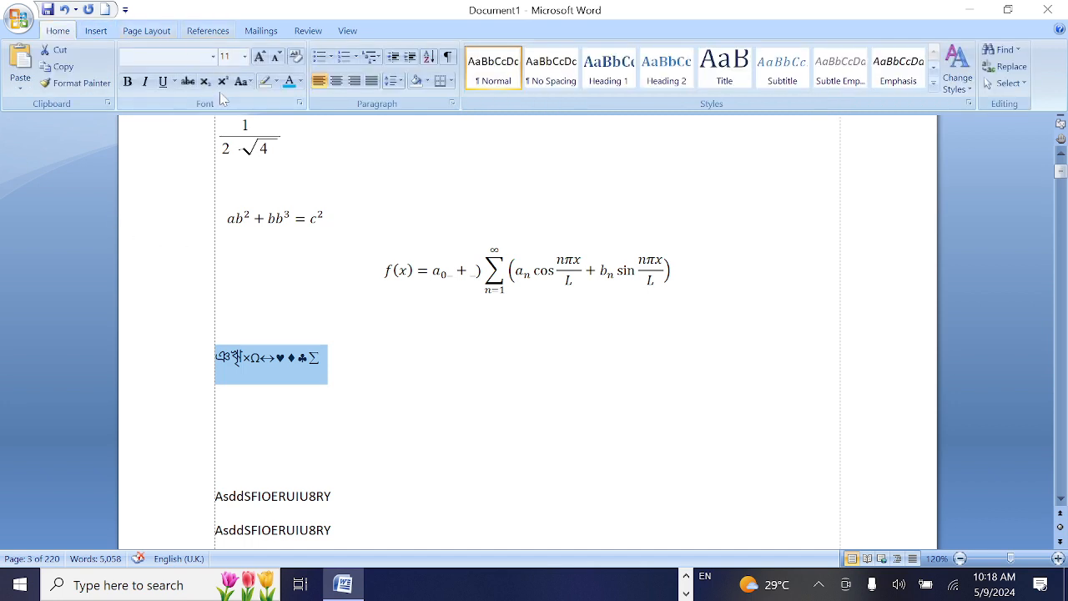
left_click(244, 56)
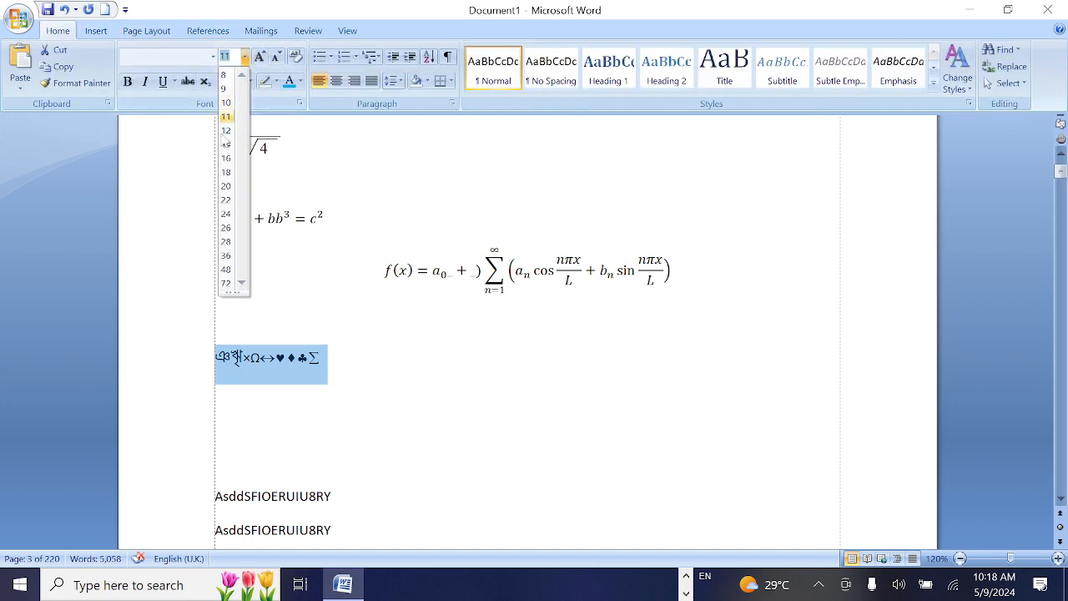
left_click(226, 241)
left_click(629, 353)
scroll(629, 353, "up", 2)
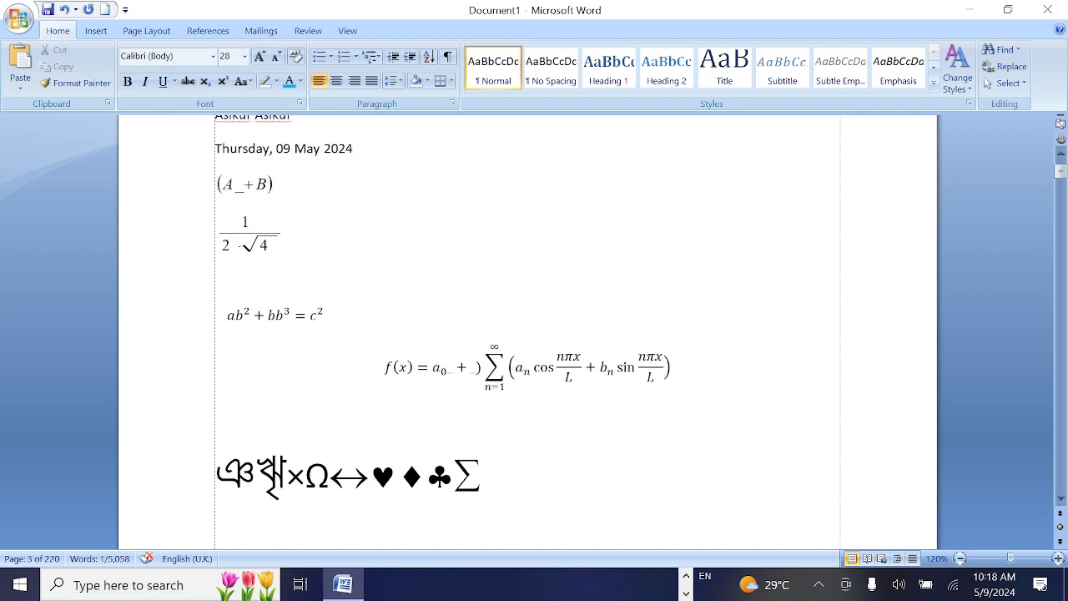
scroll(527, 334, "up", 9)
left_click(106, 32)
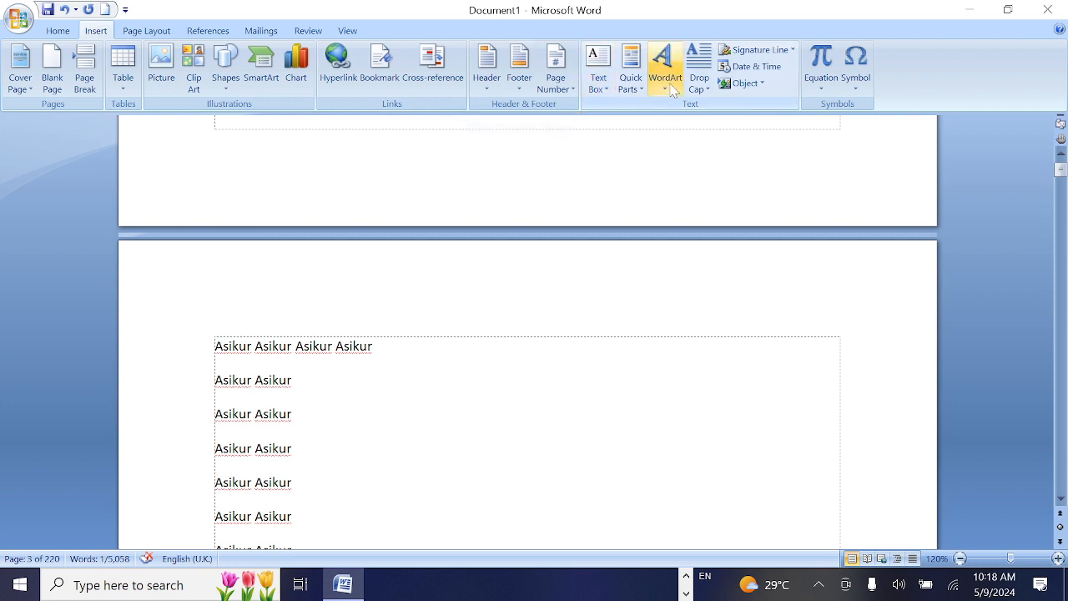
left_click(668, 129)
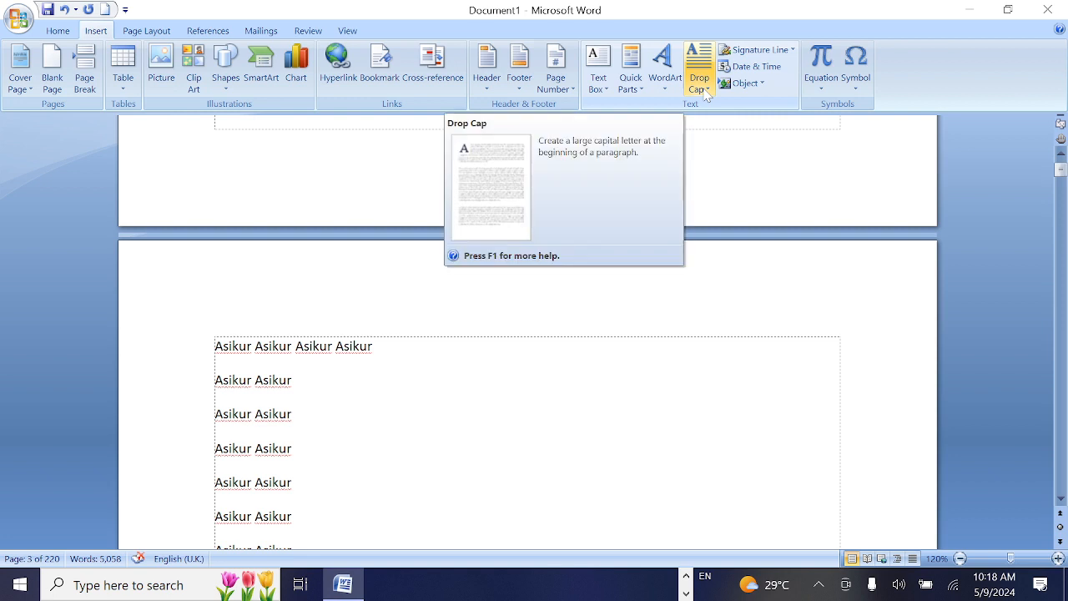
left_click(763, 84)
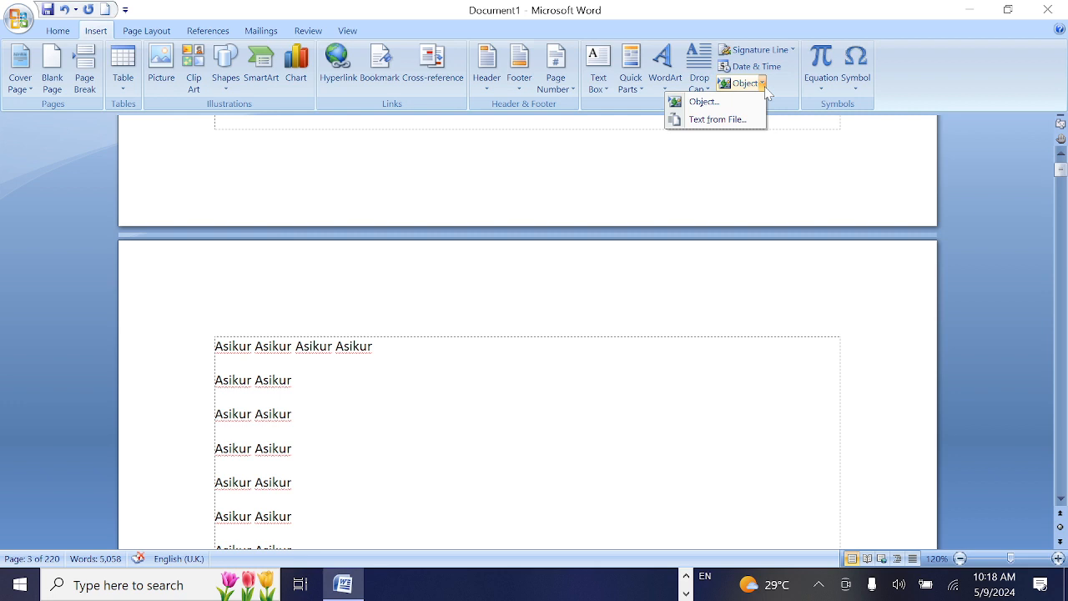
left_click(827, 86)
left_click(862, 92)
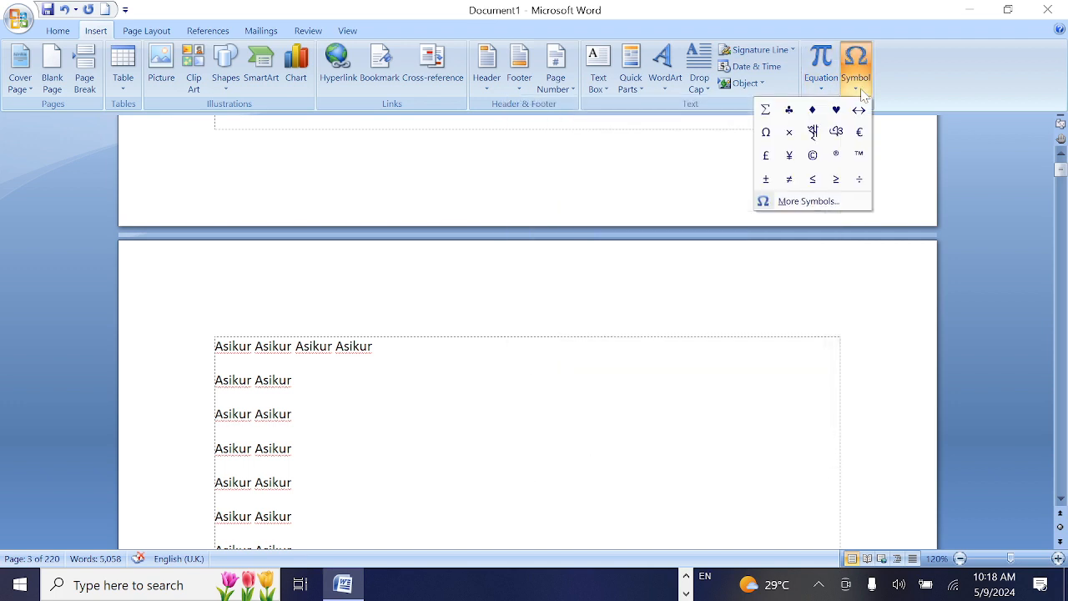
left_click(687, 593)
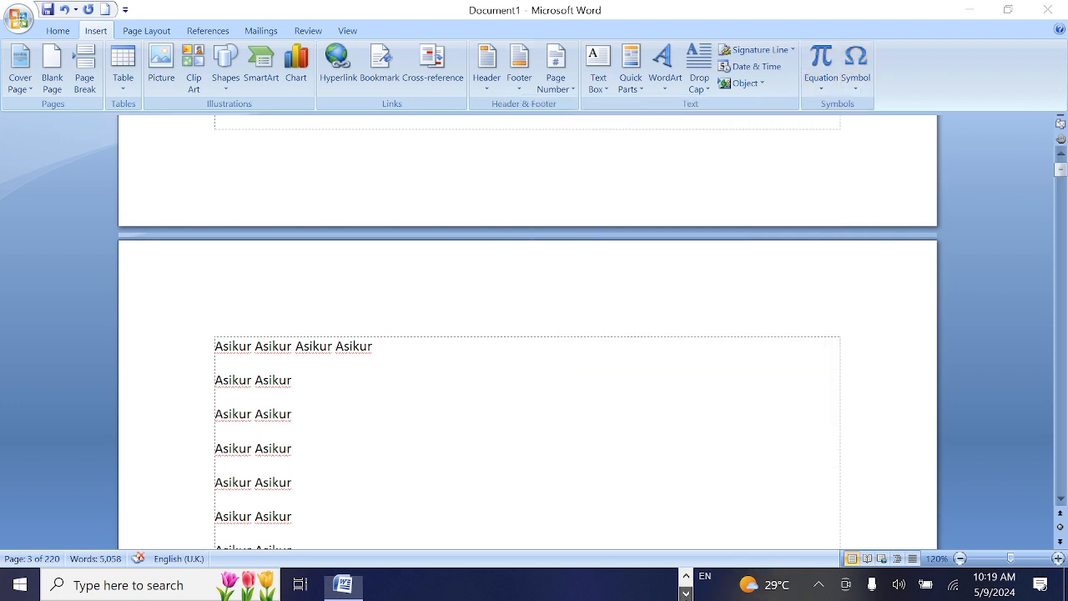
left_click(659, 586)
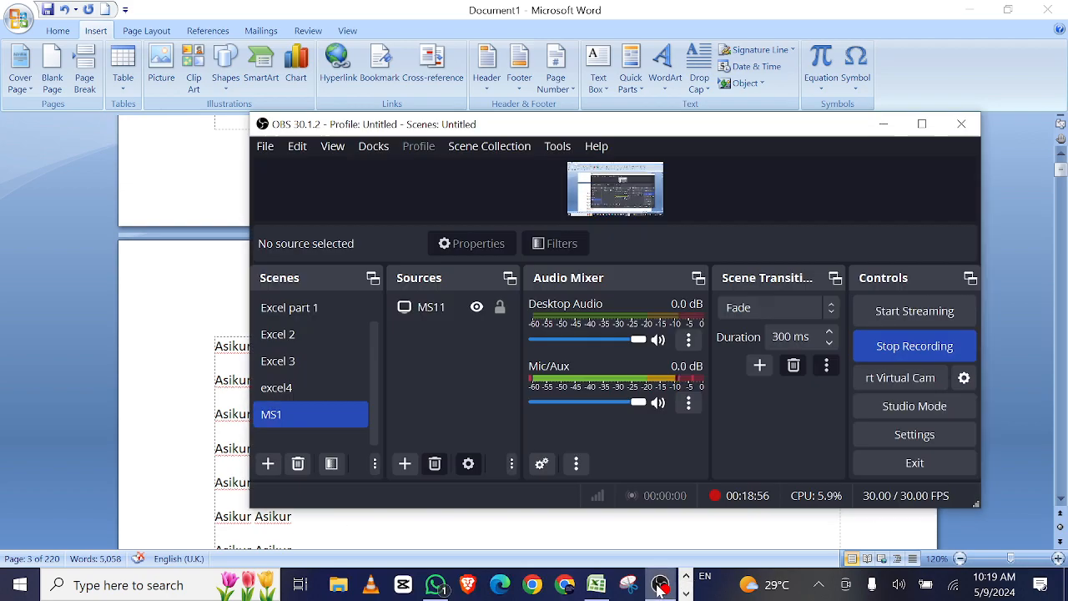